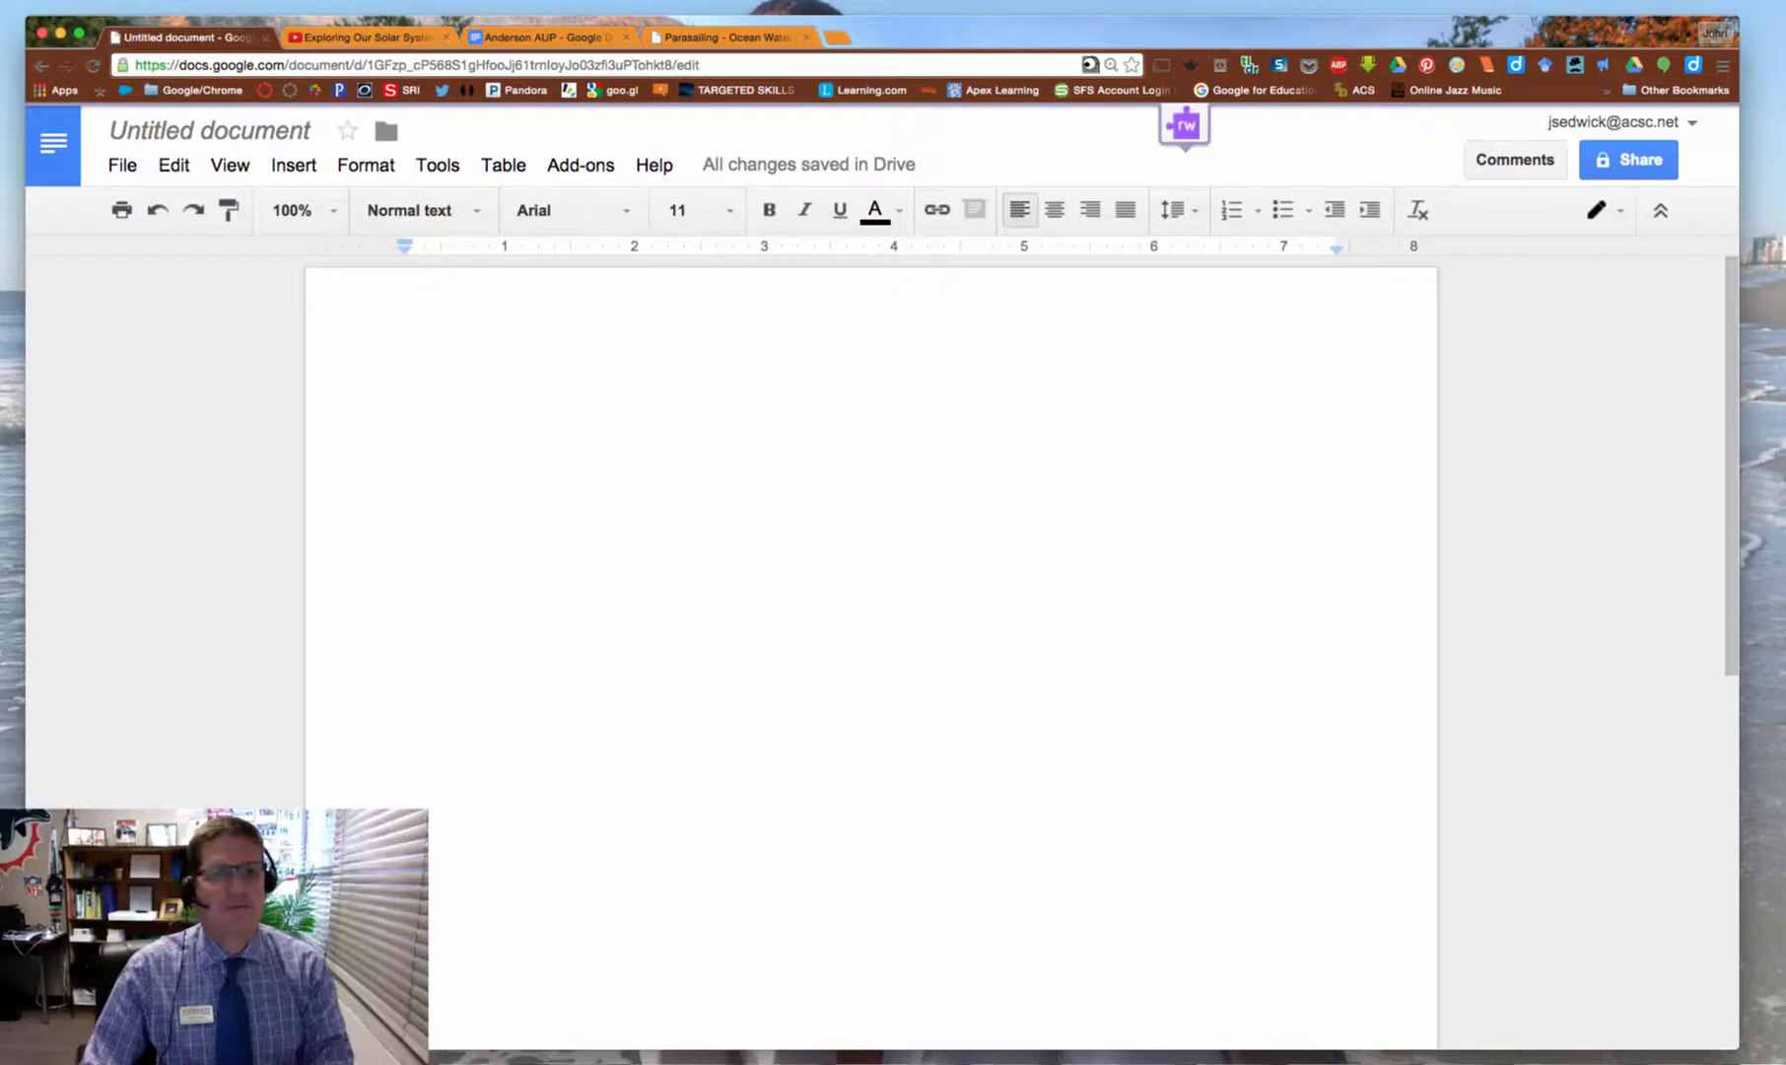
type("www.acsc.net")
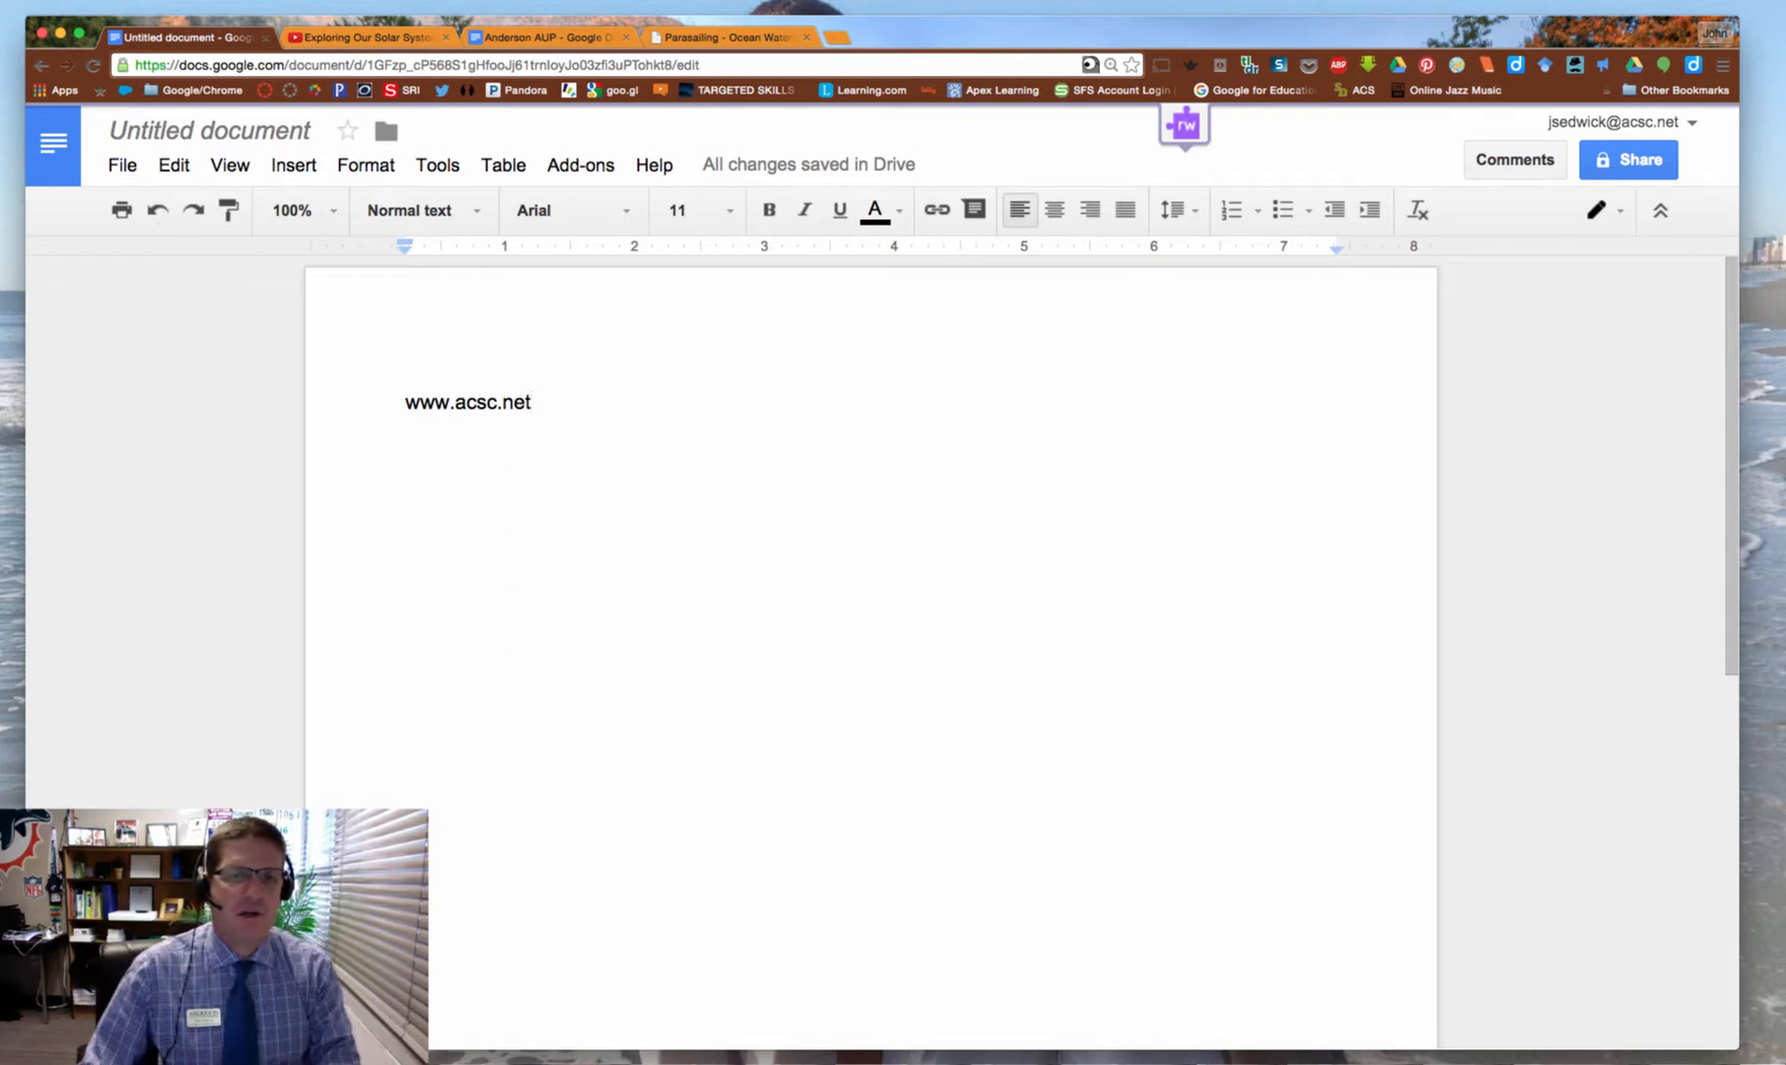
key("Return")
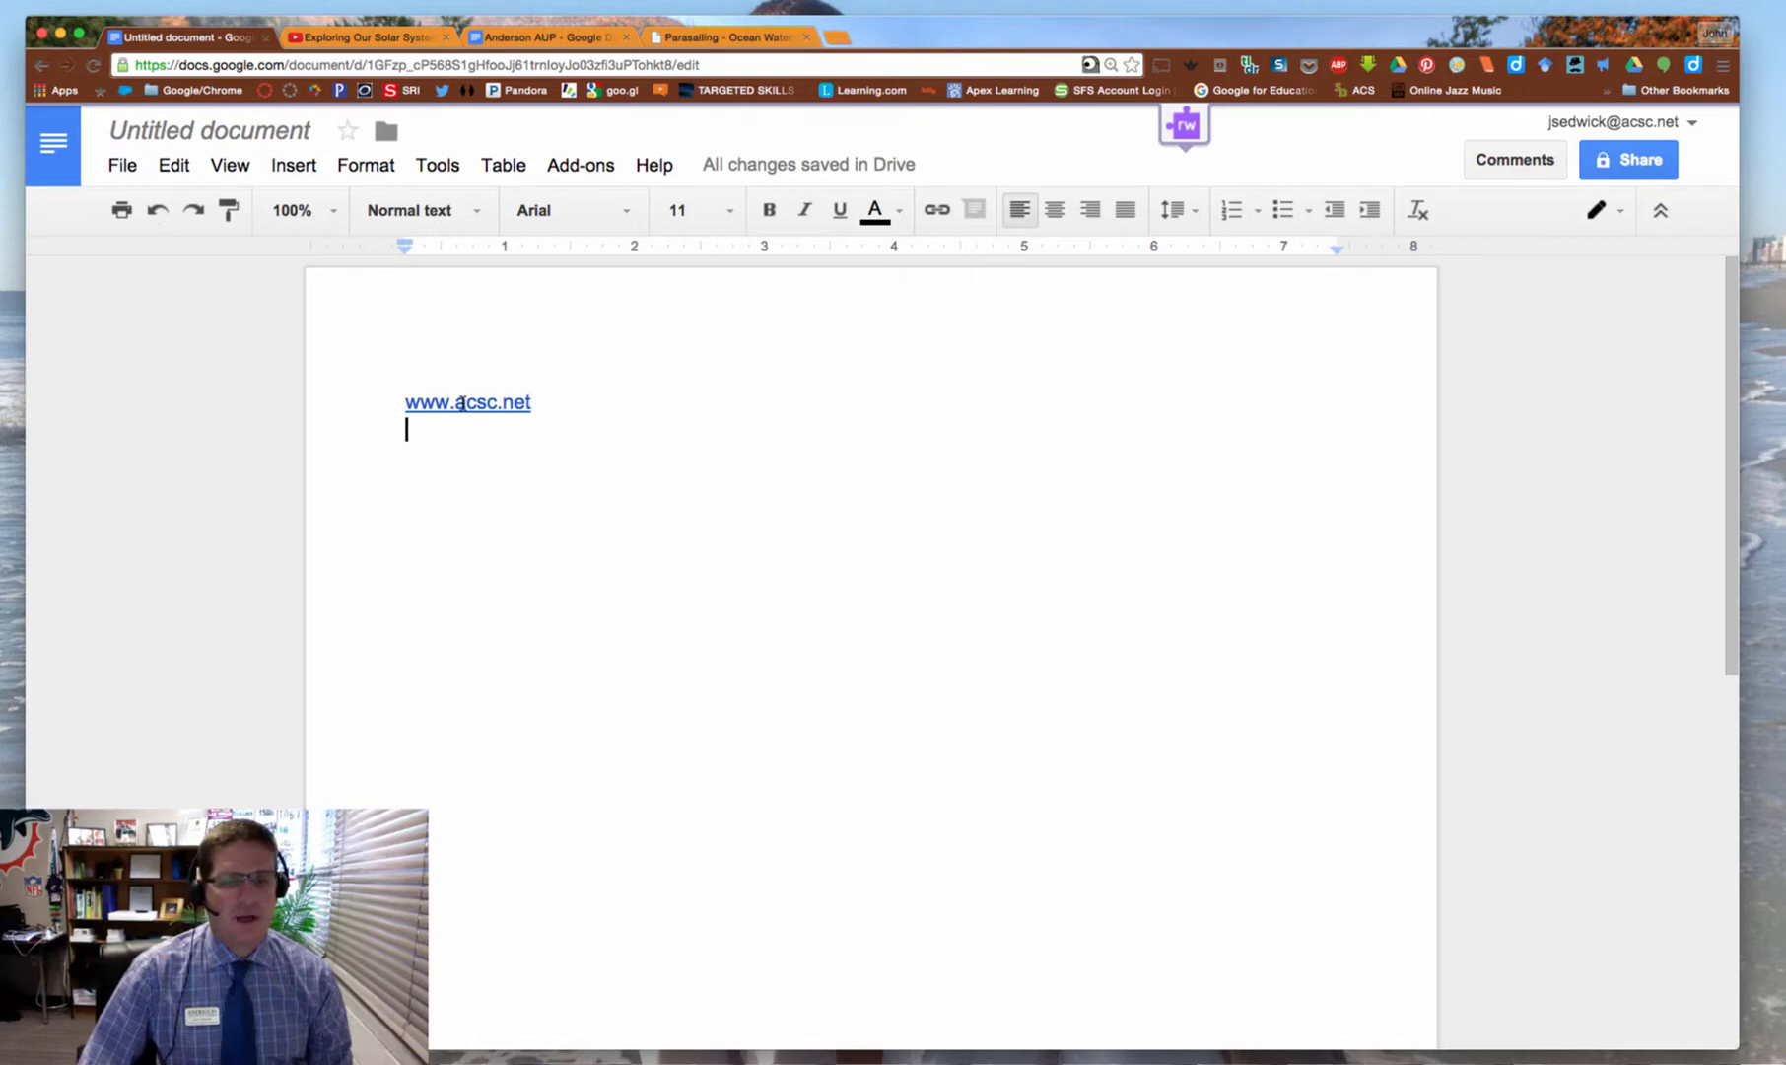
left_click(462, 404)
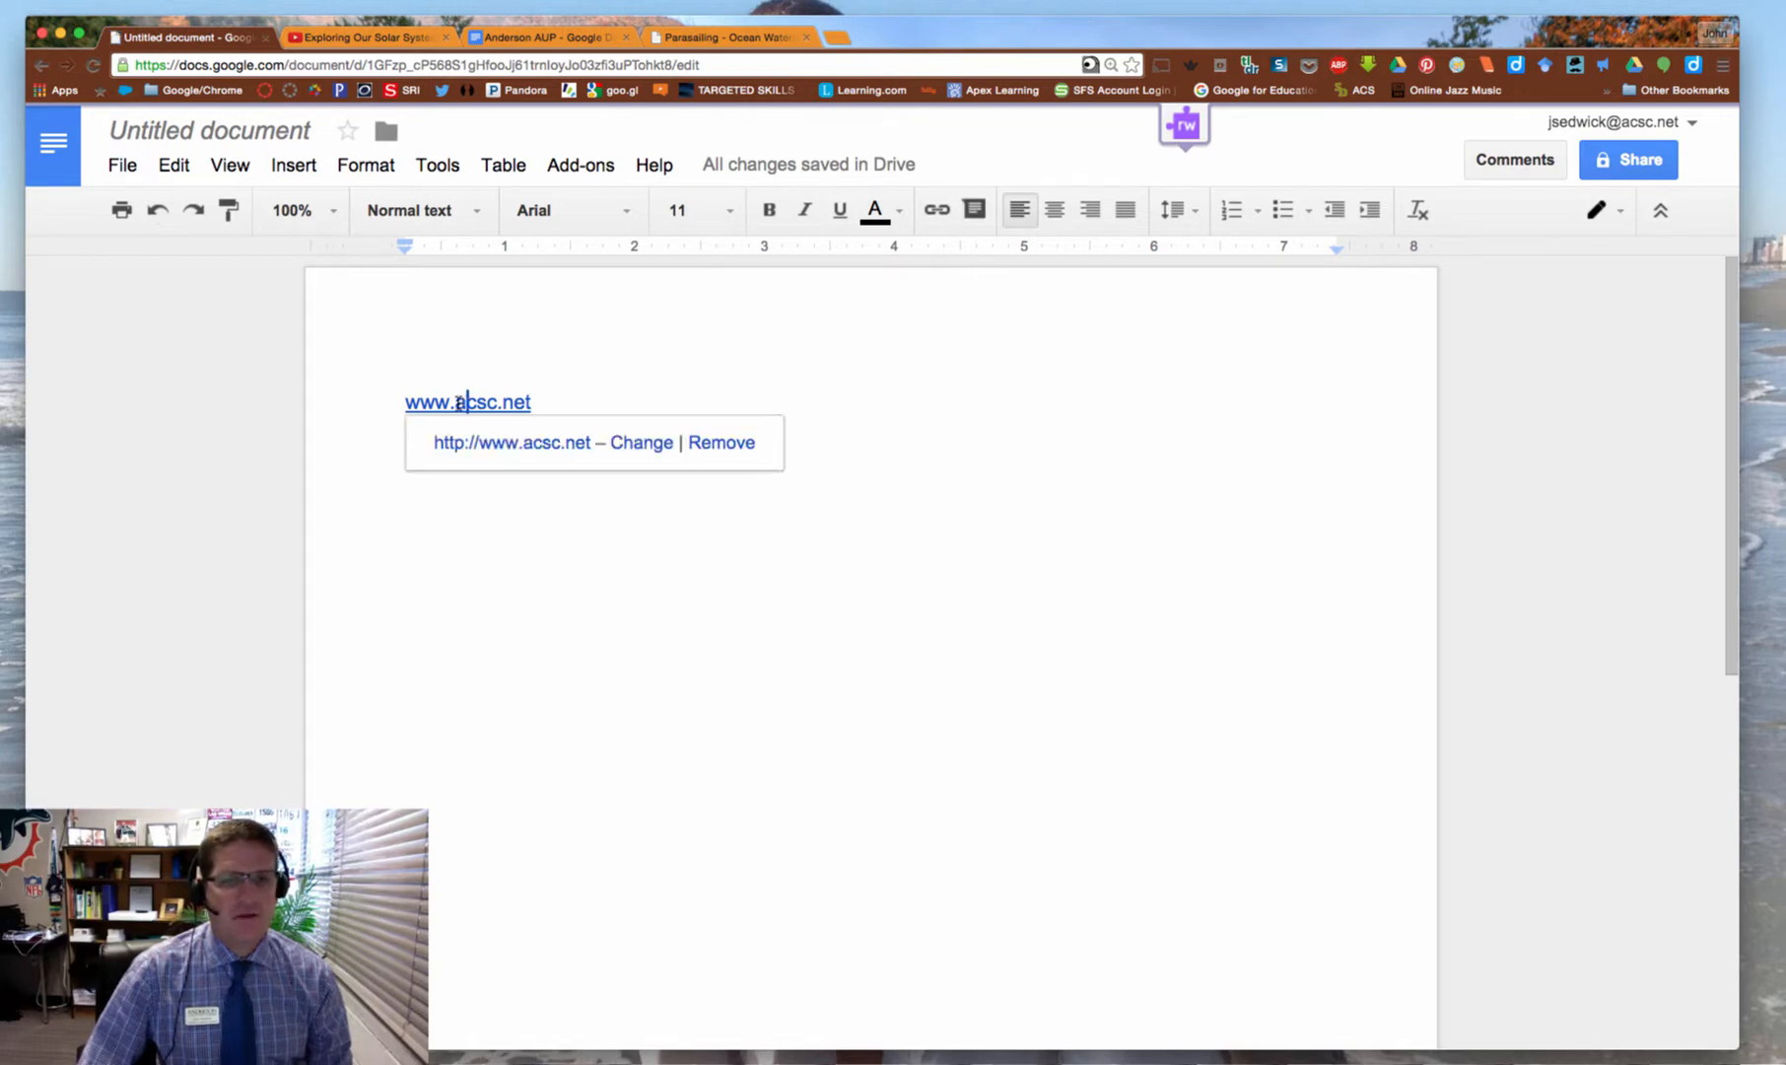
left_click(490, 443)
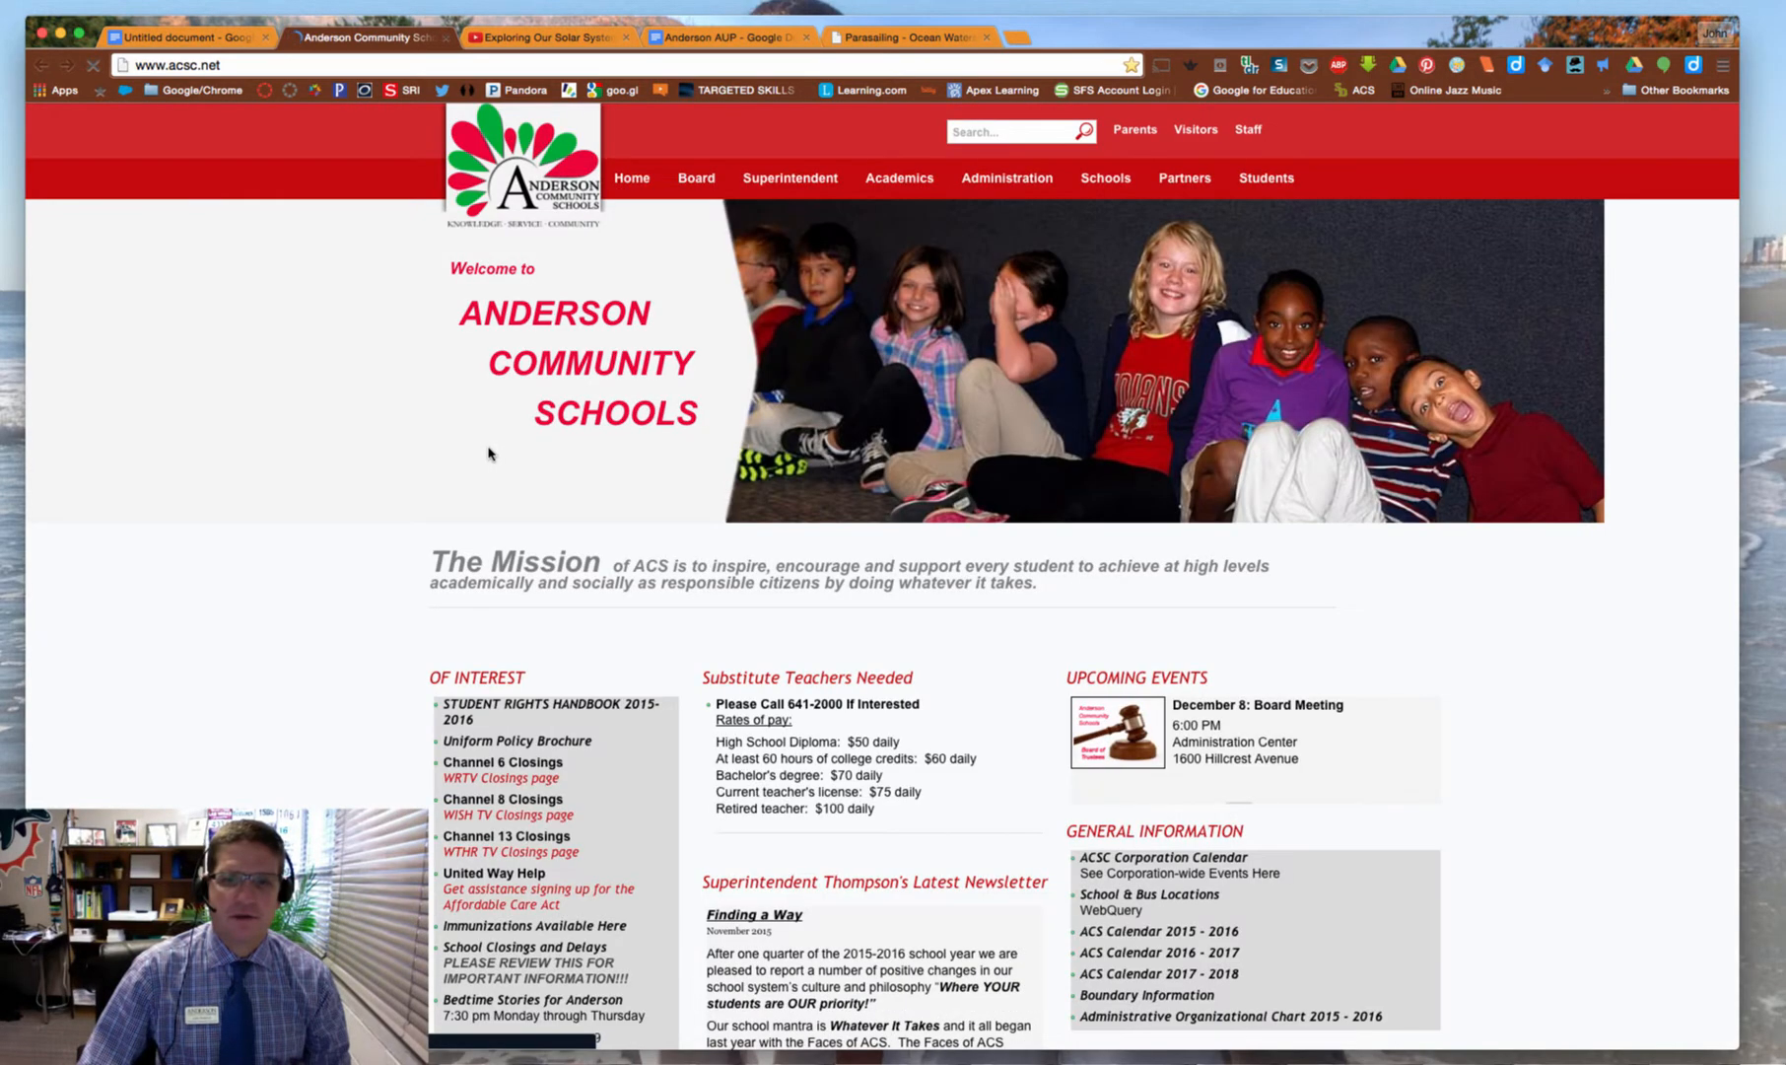
left_click(446, 36)
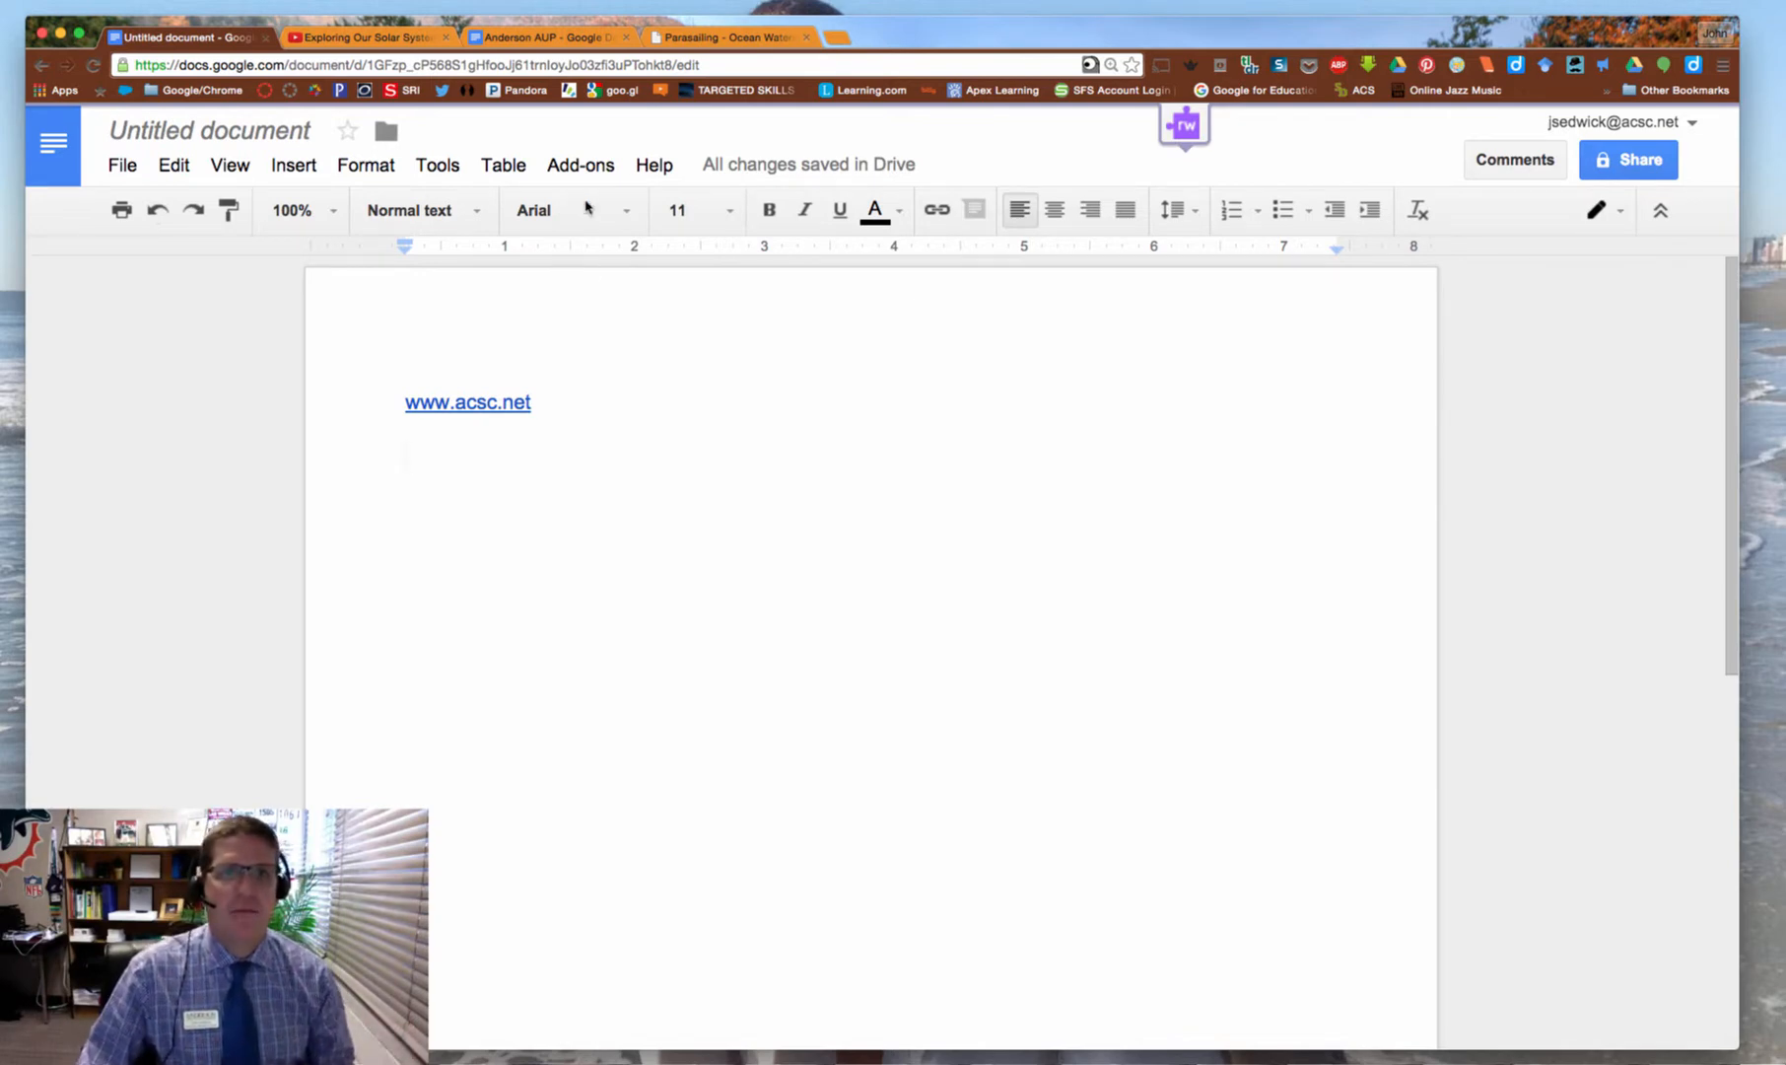
Copy the Scenic Parasail Flight page address from the Parasailing tab
left_click(734, 39)
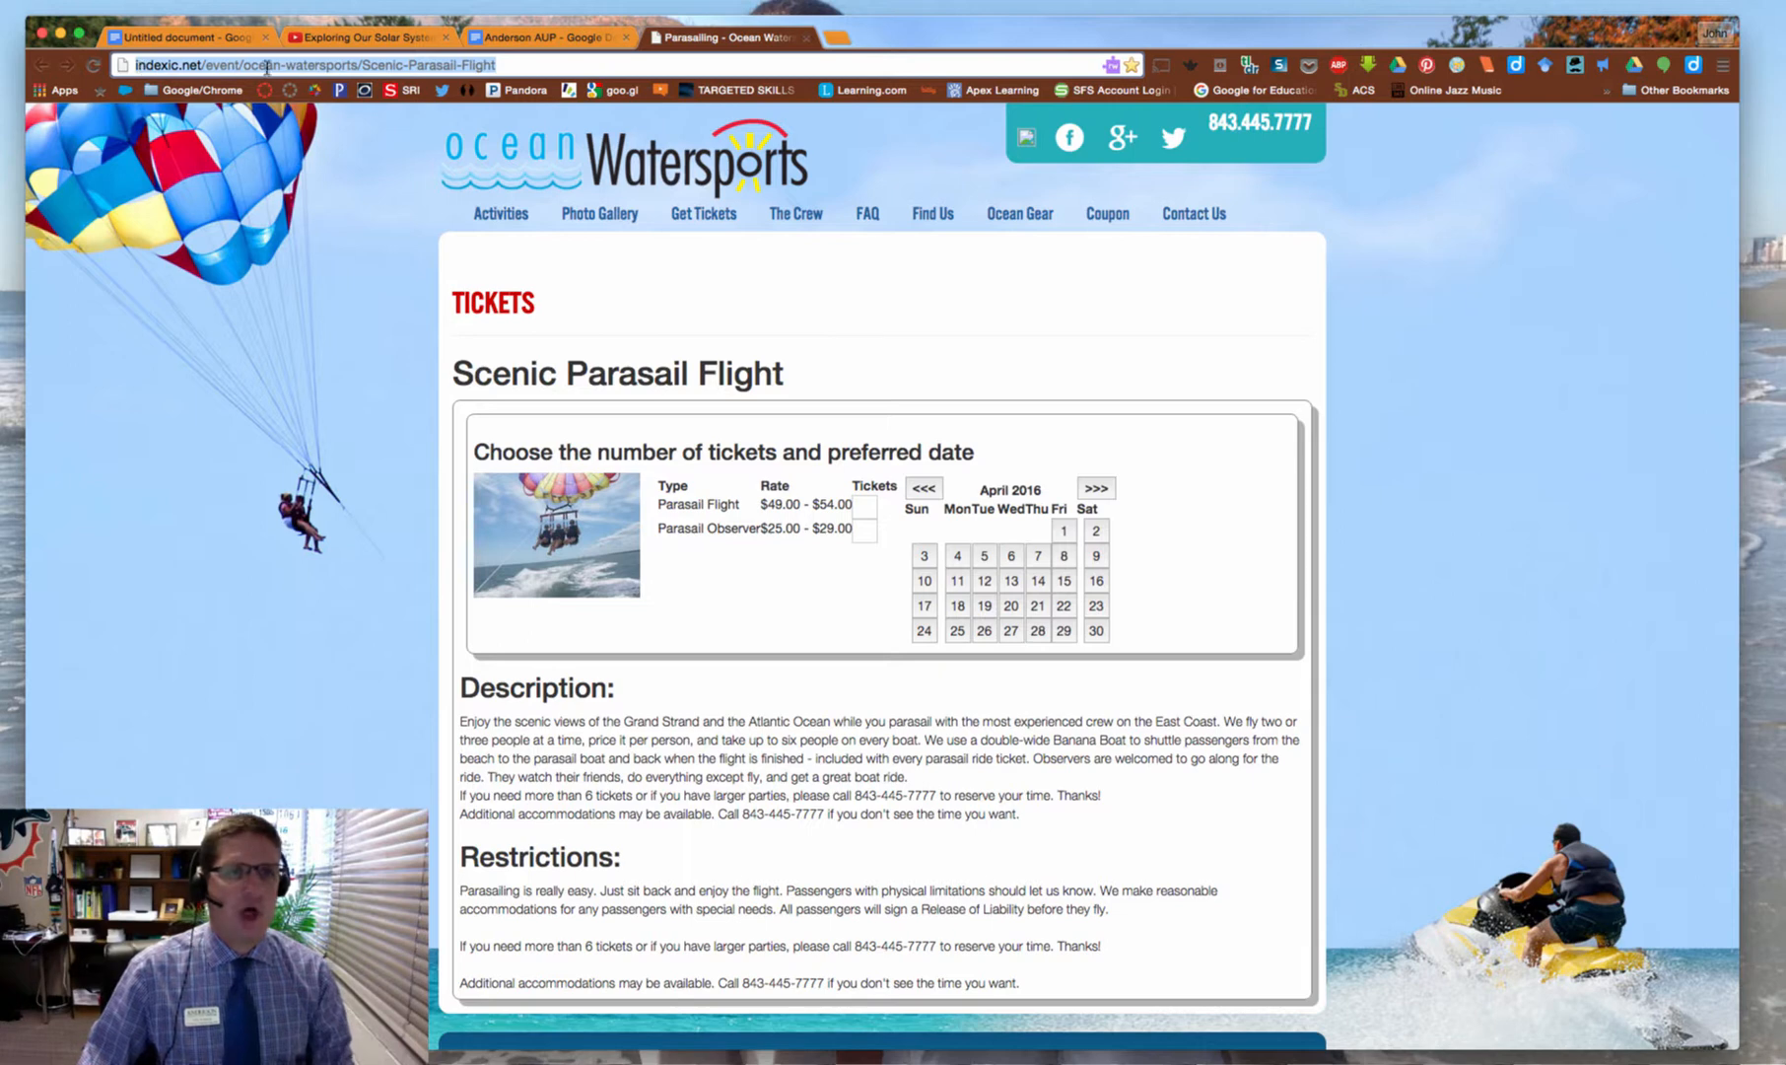
left_click(501, 66)
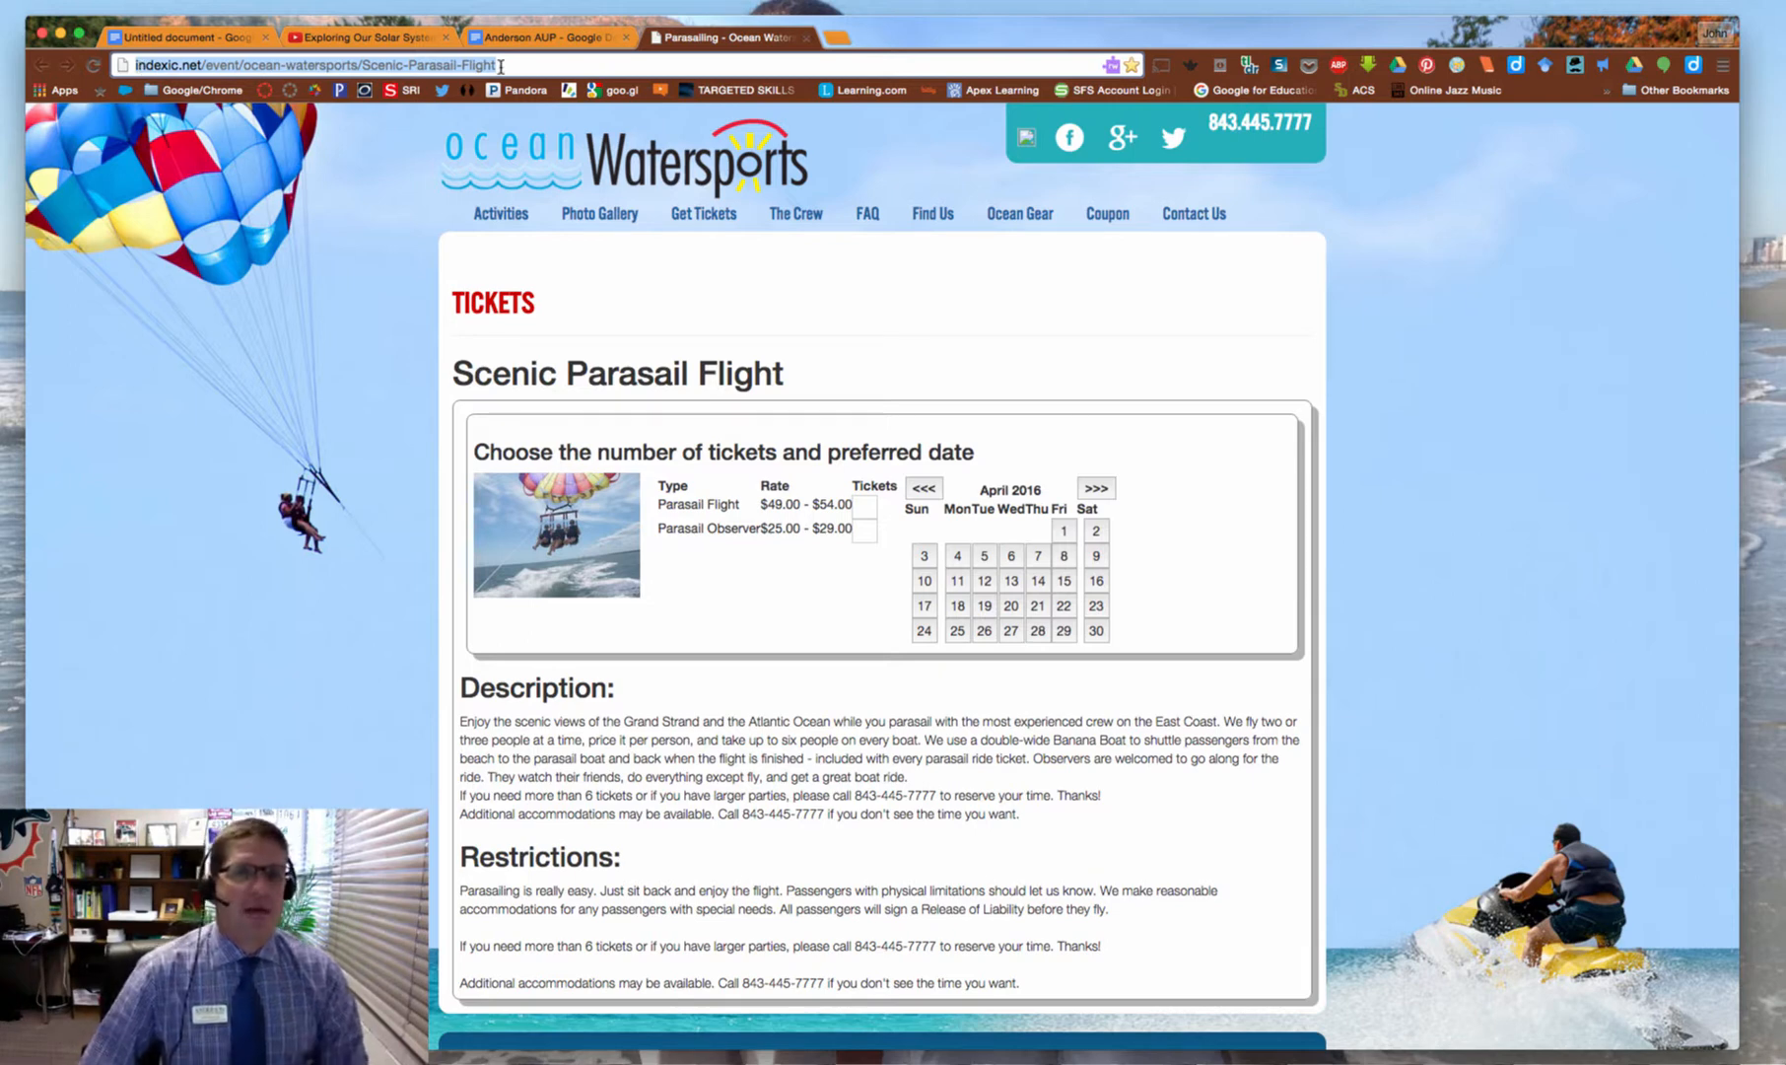
right_click(385, 65)
left_click(419, 88)
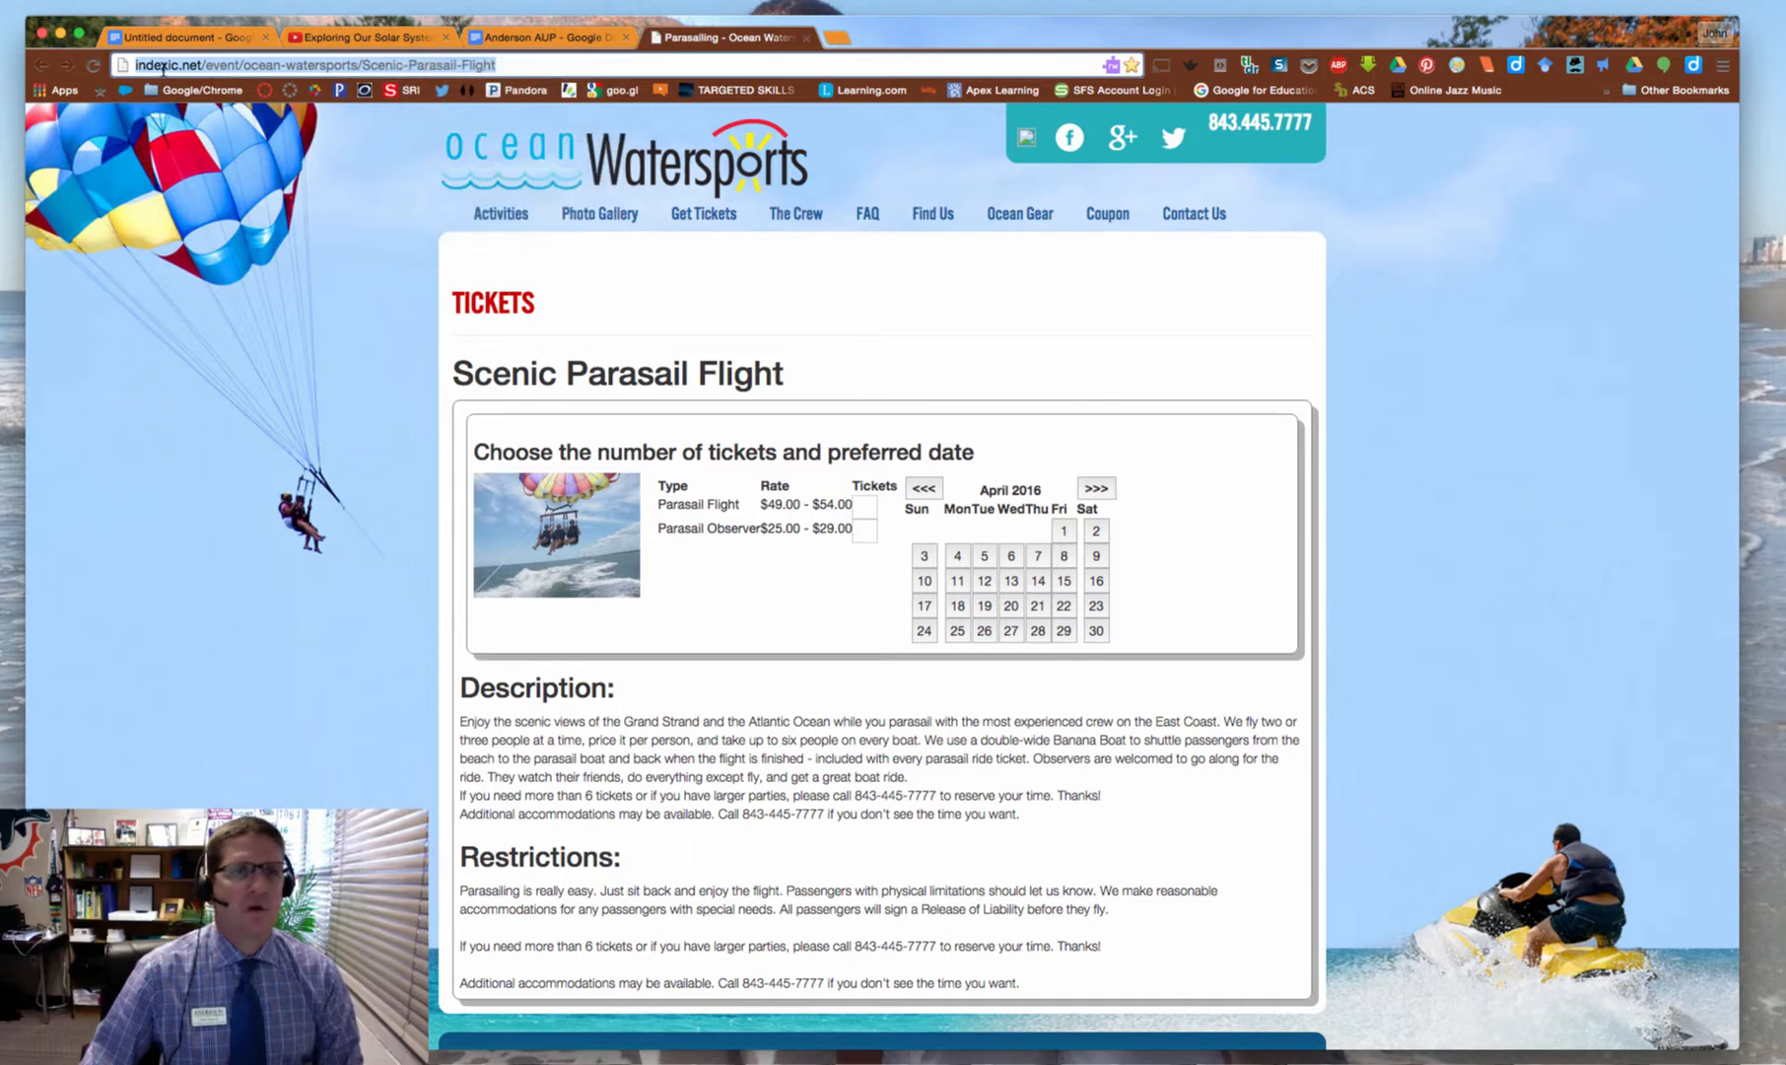
left_click(153, 39)
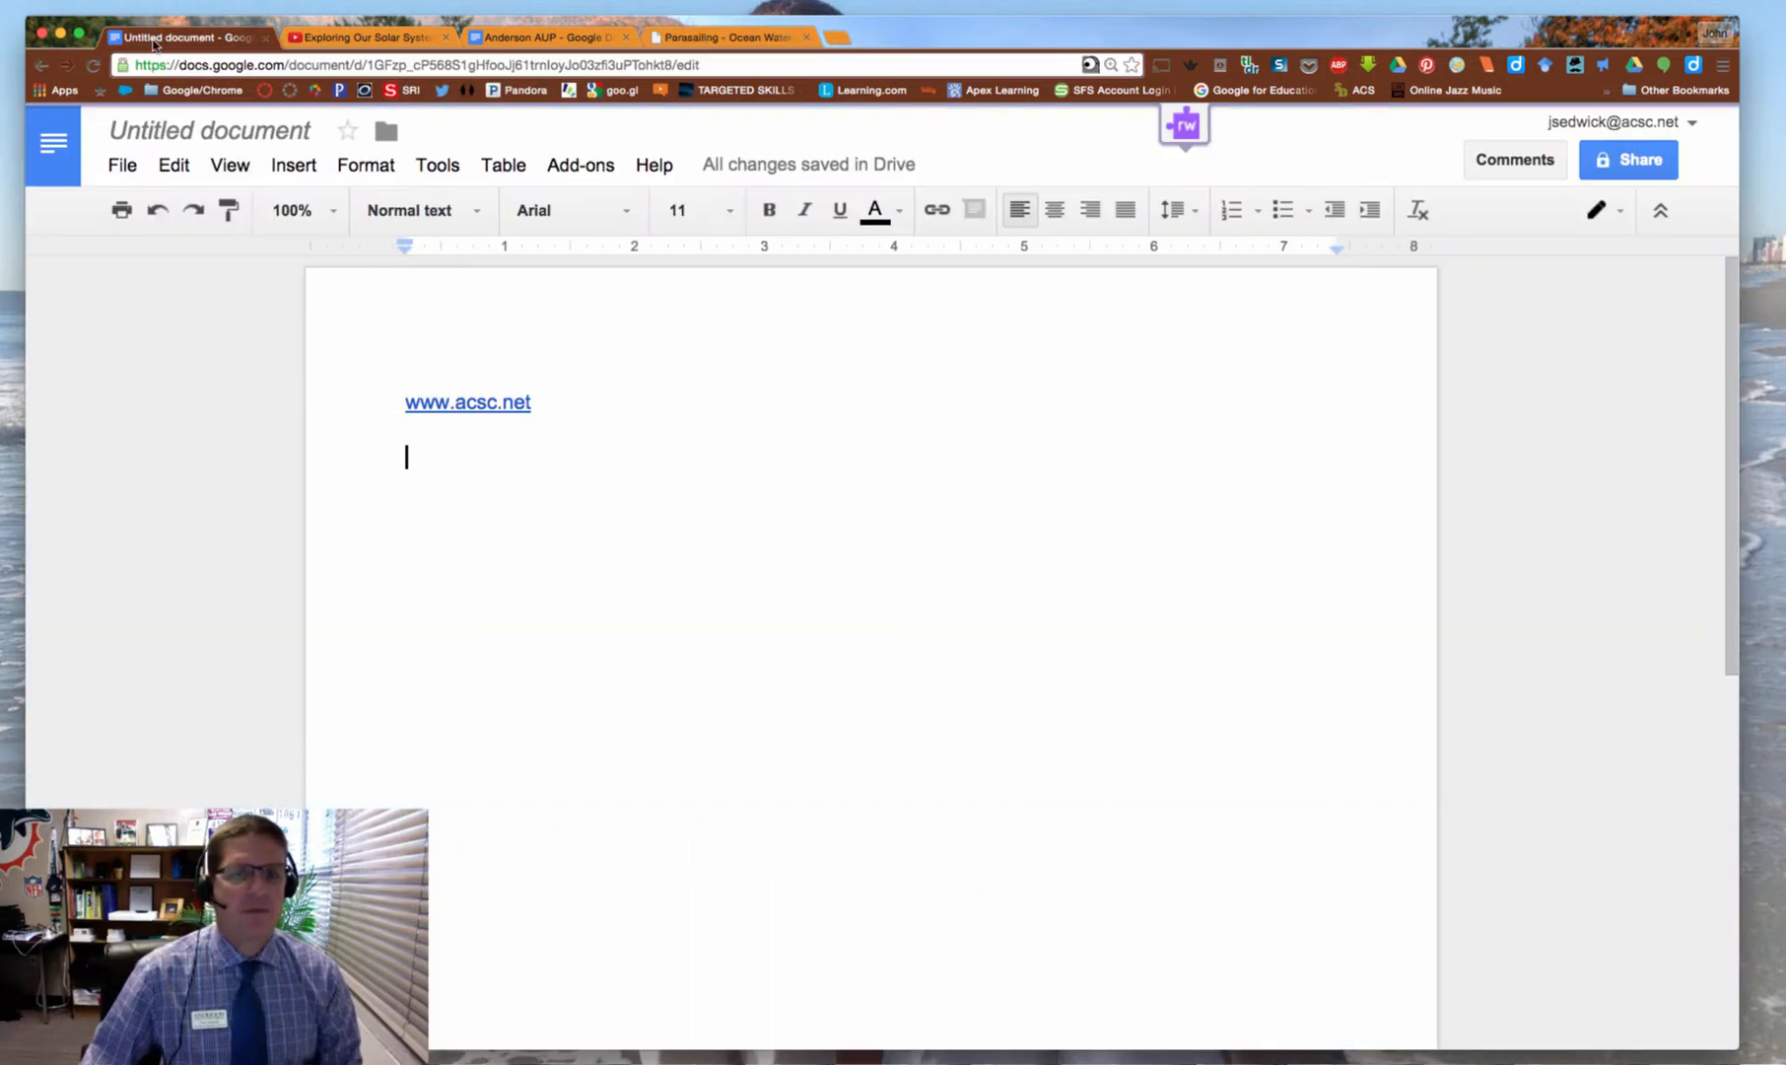
right_click(416, 463)
left_click(478, 570)
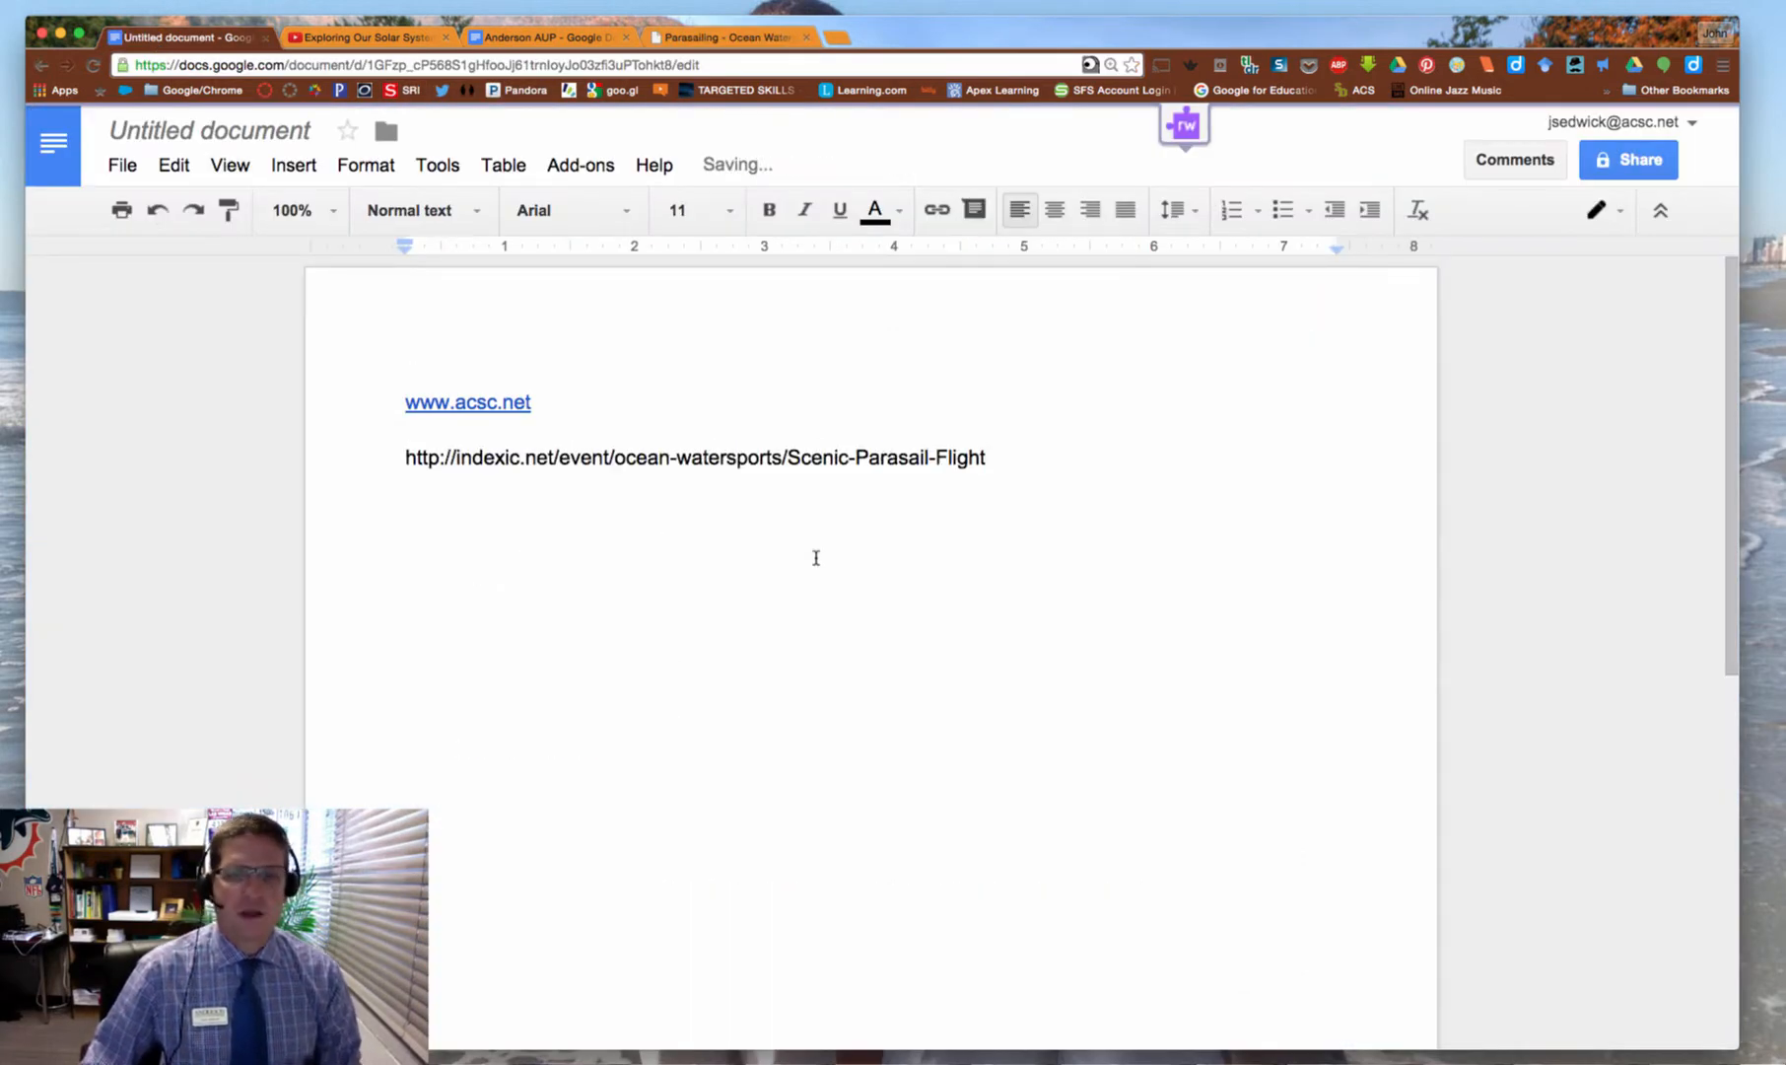
key("Return")
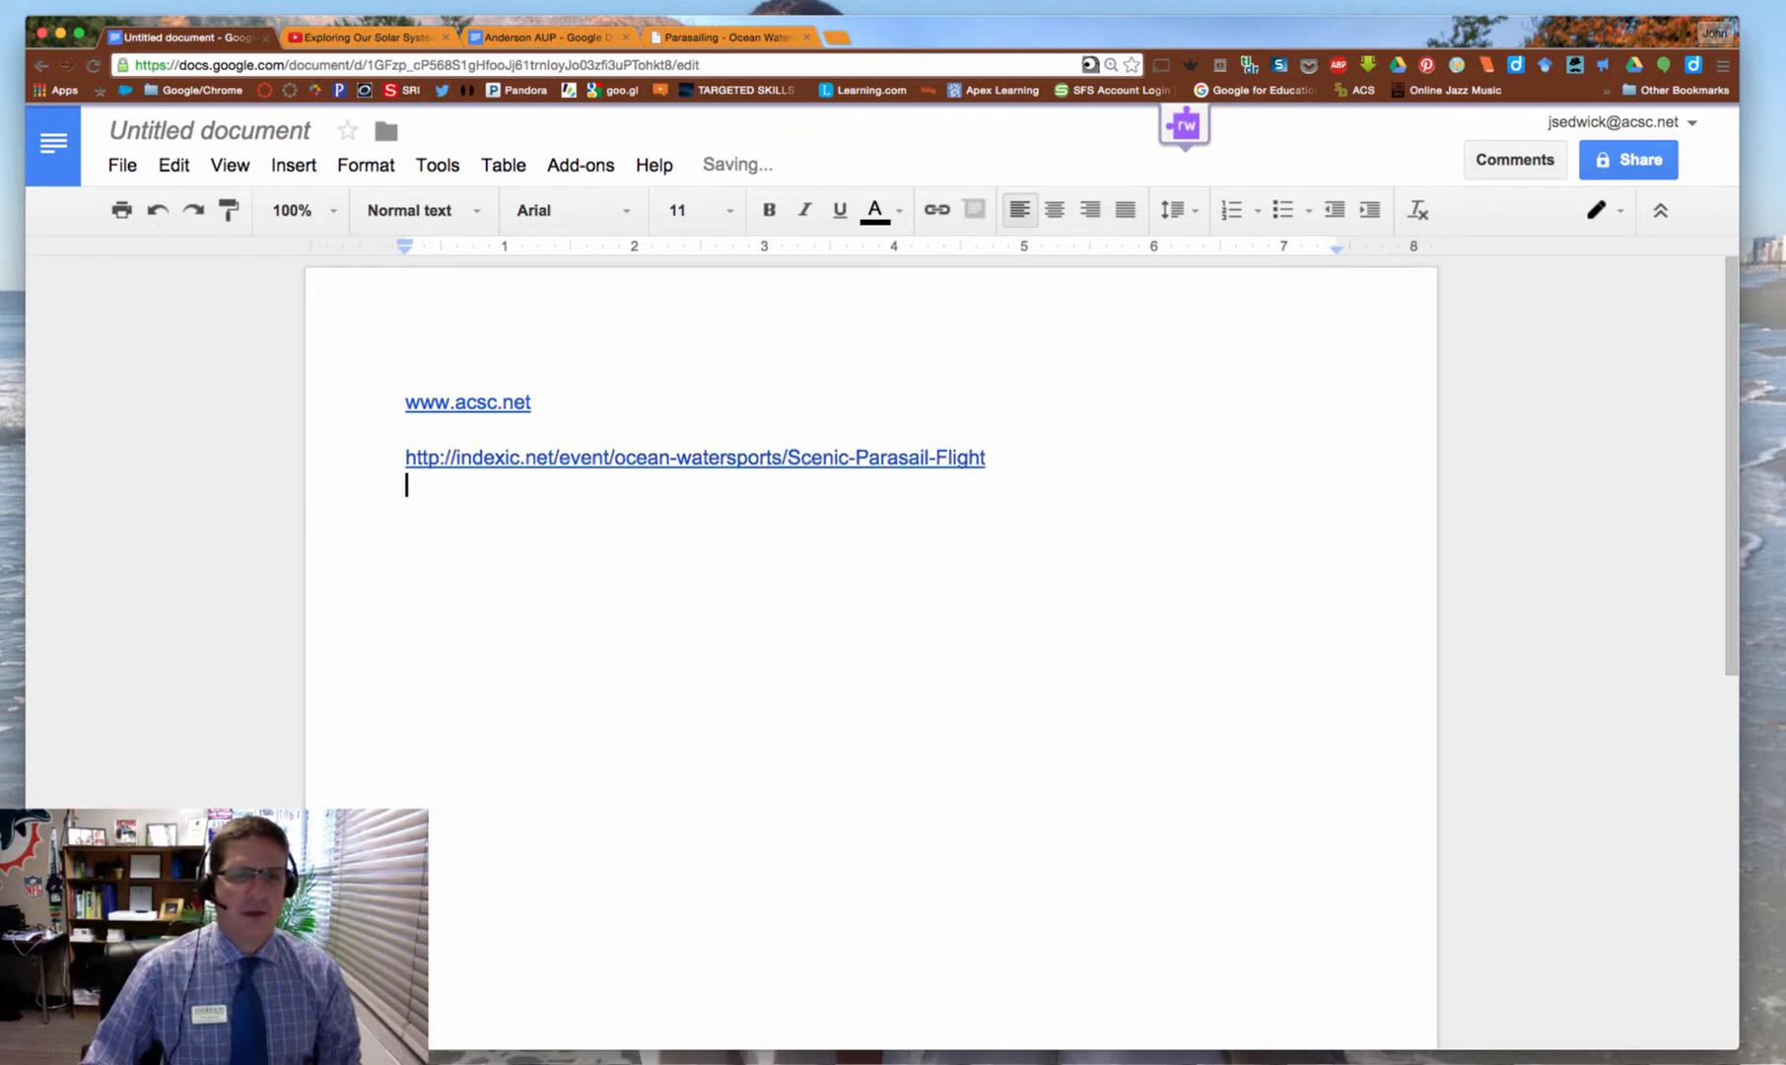
key("Return")
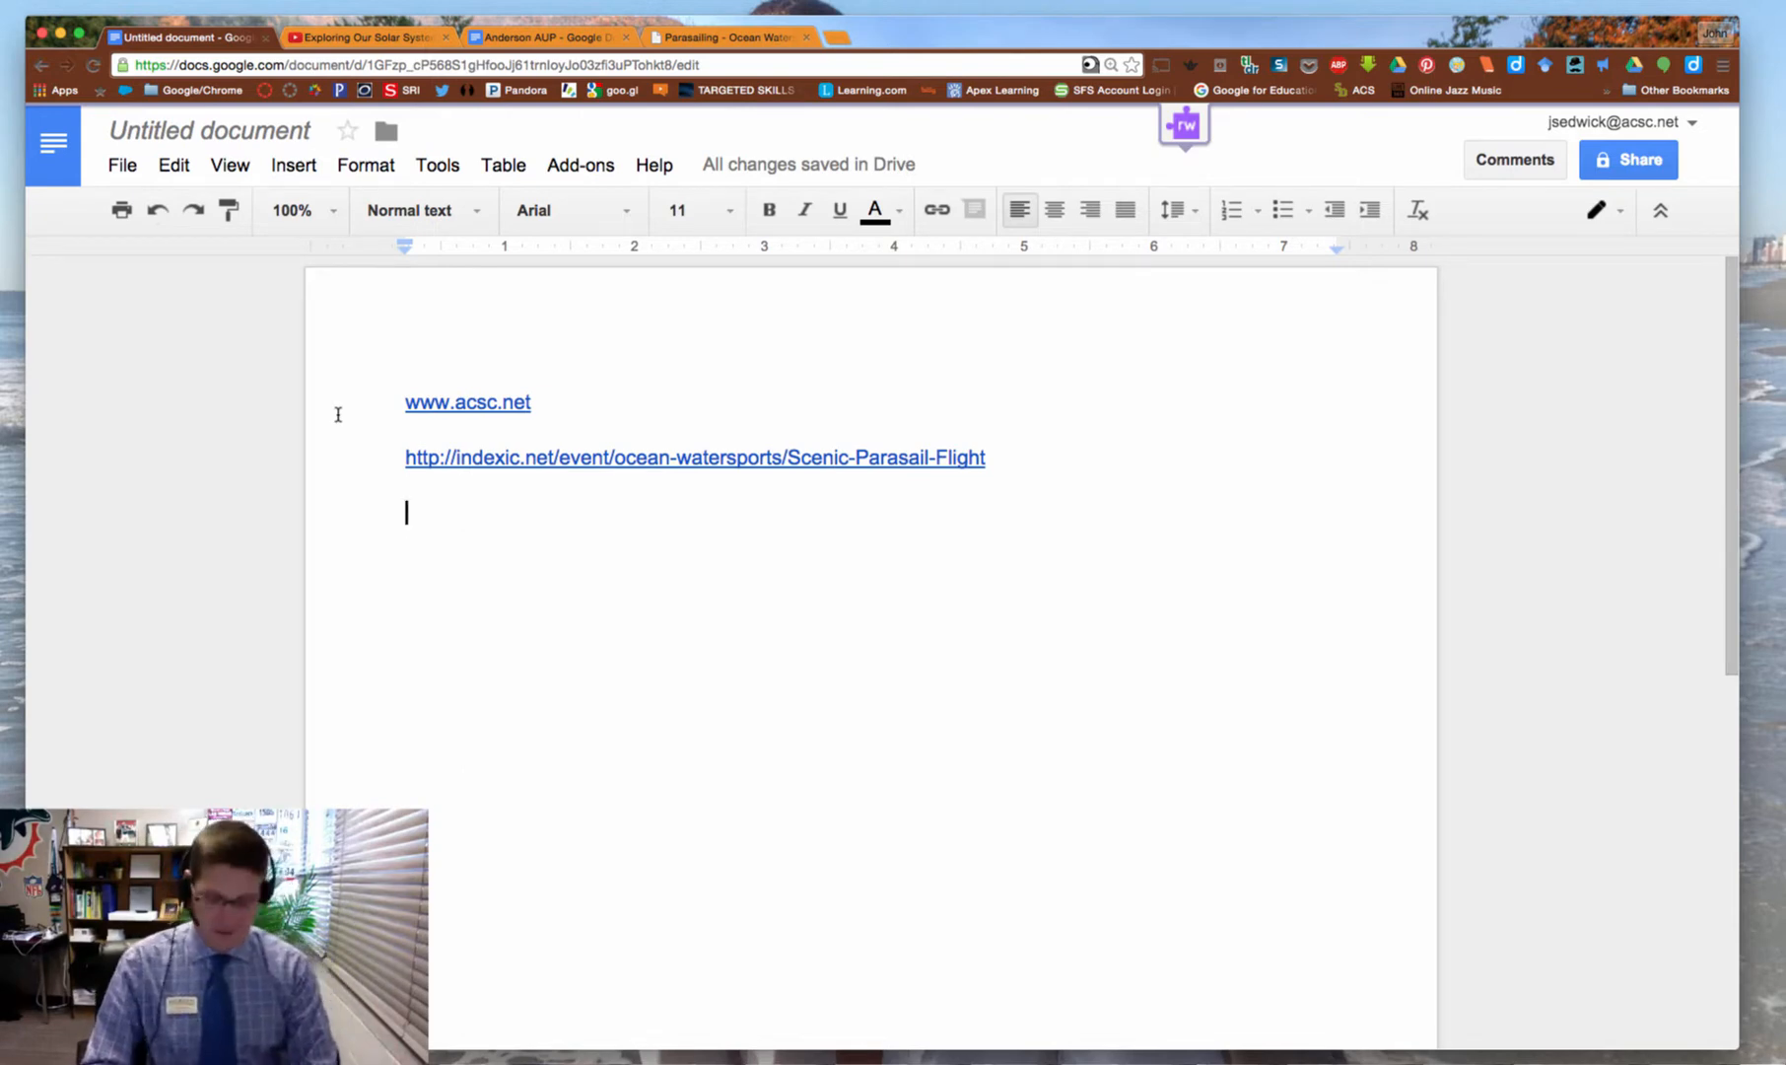
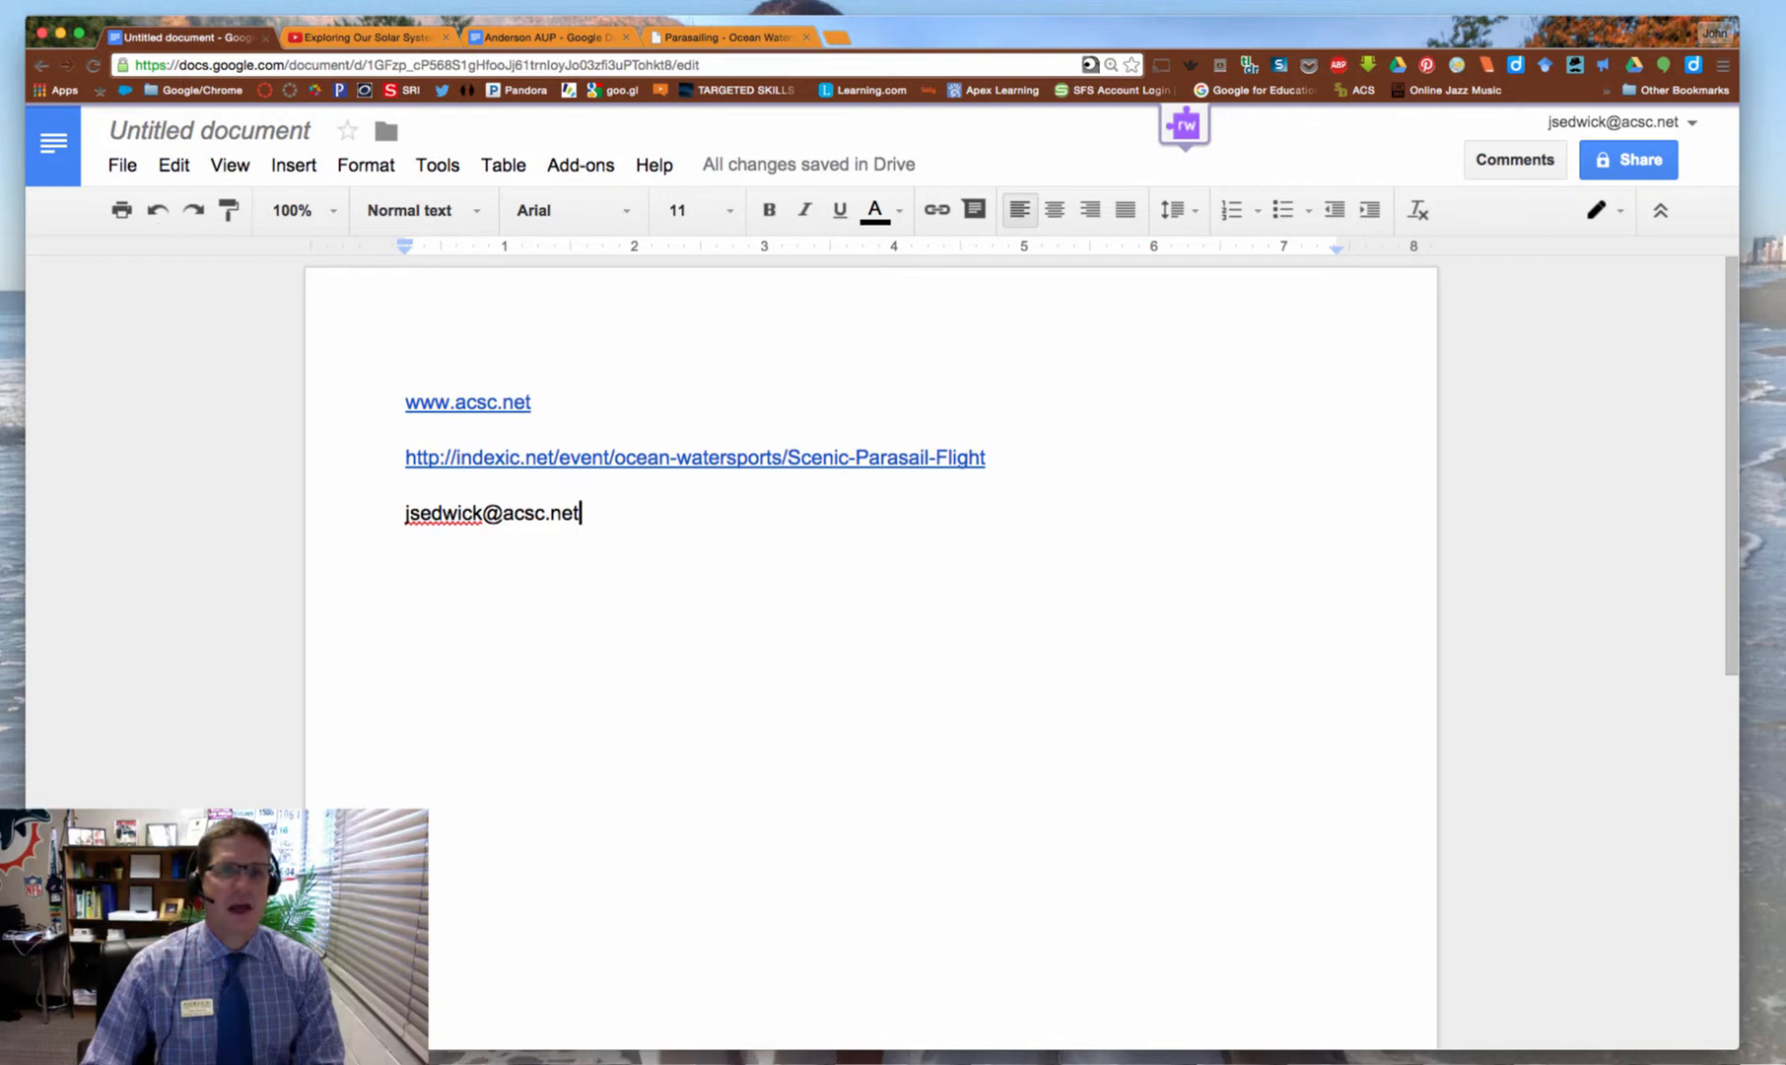
Add the e-mail address as an auto-linked line, then the Twitter handle as plain text
key("Return")
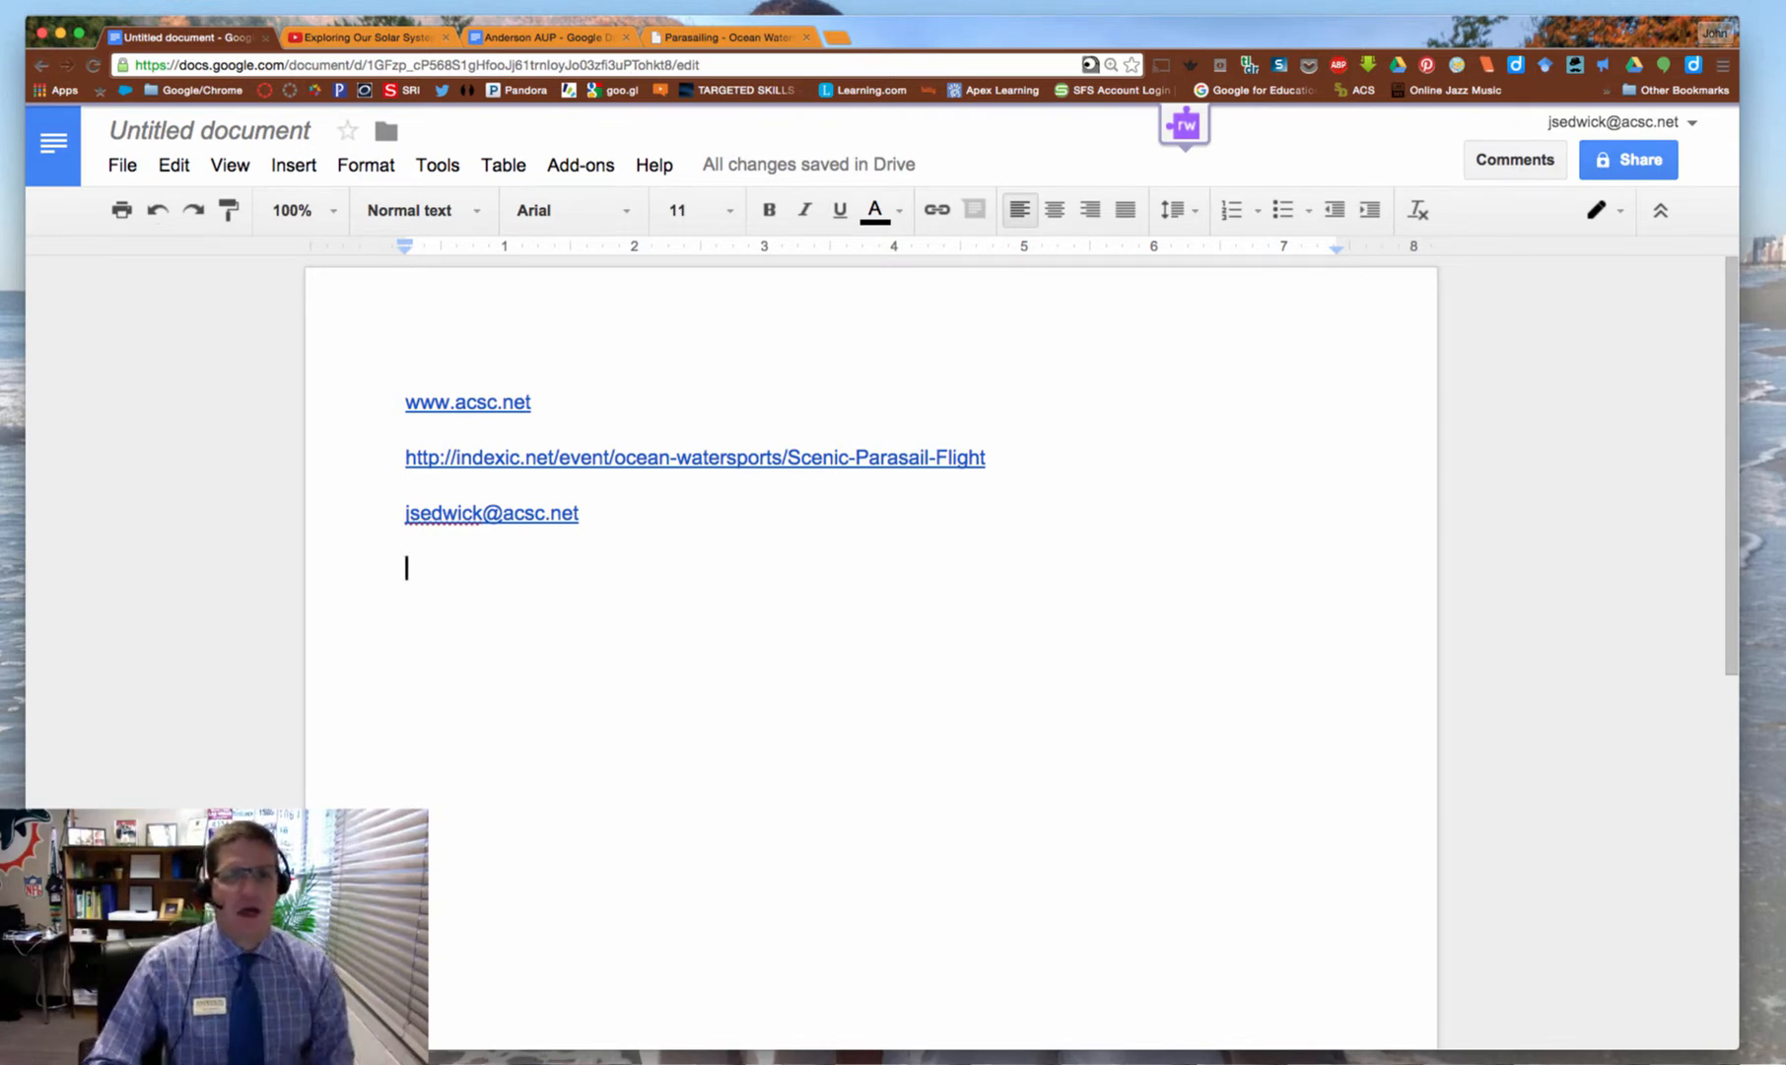
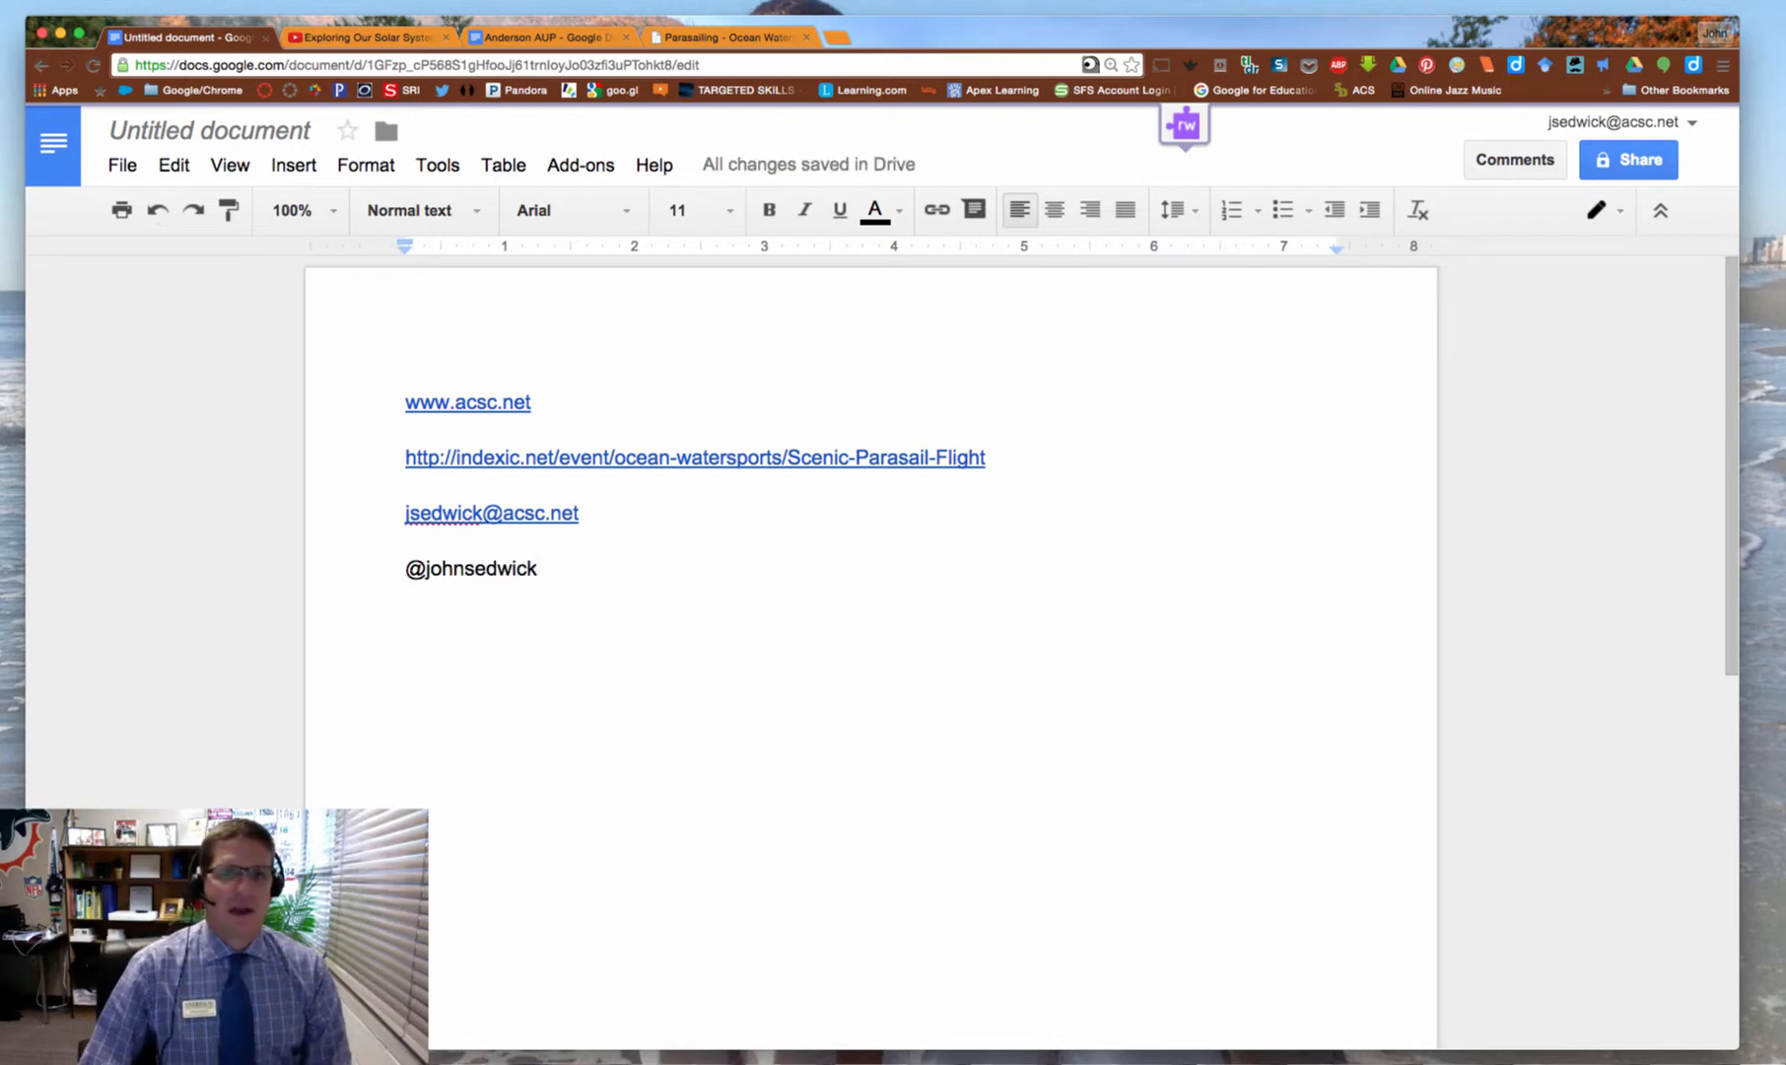
key("Return")
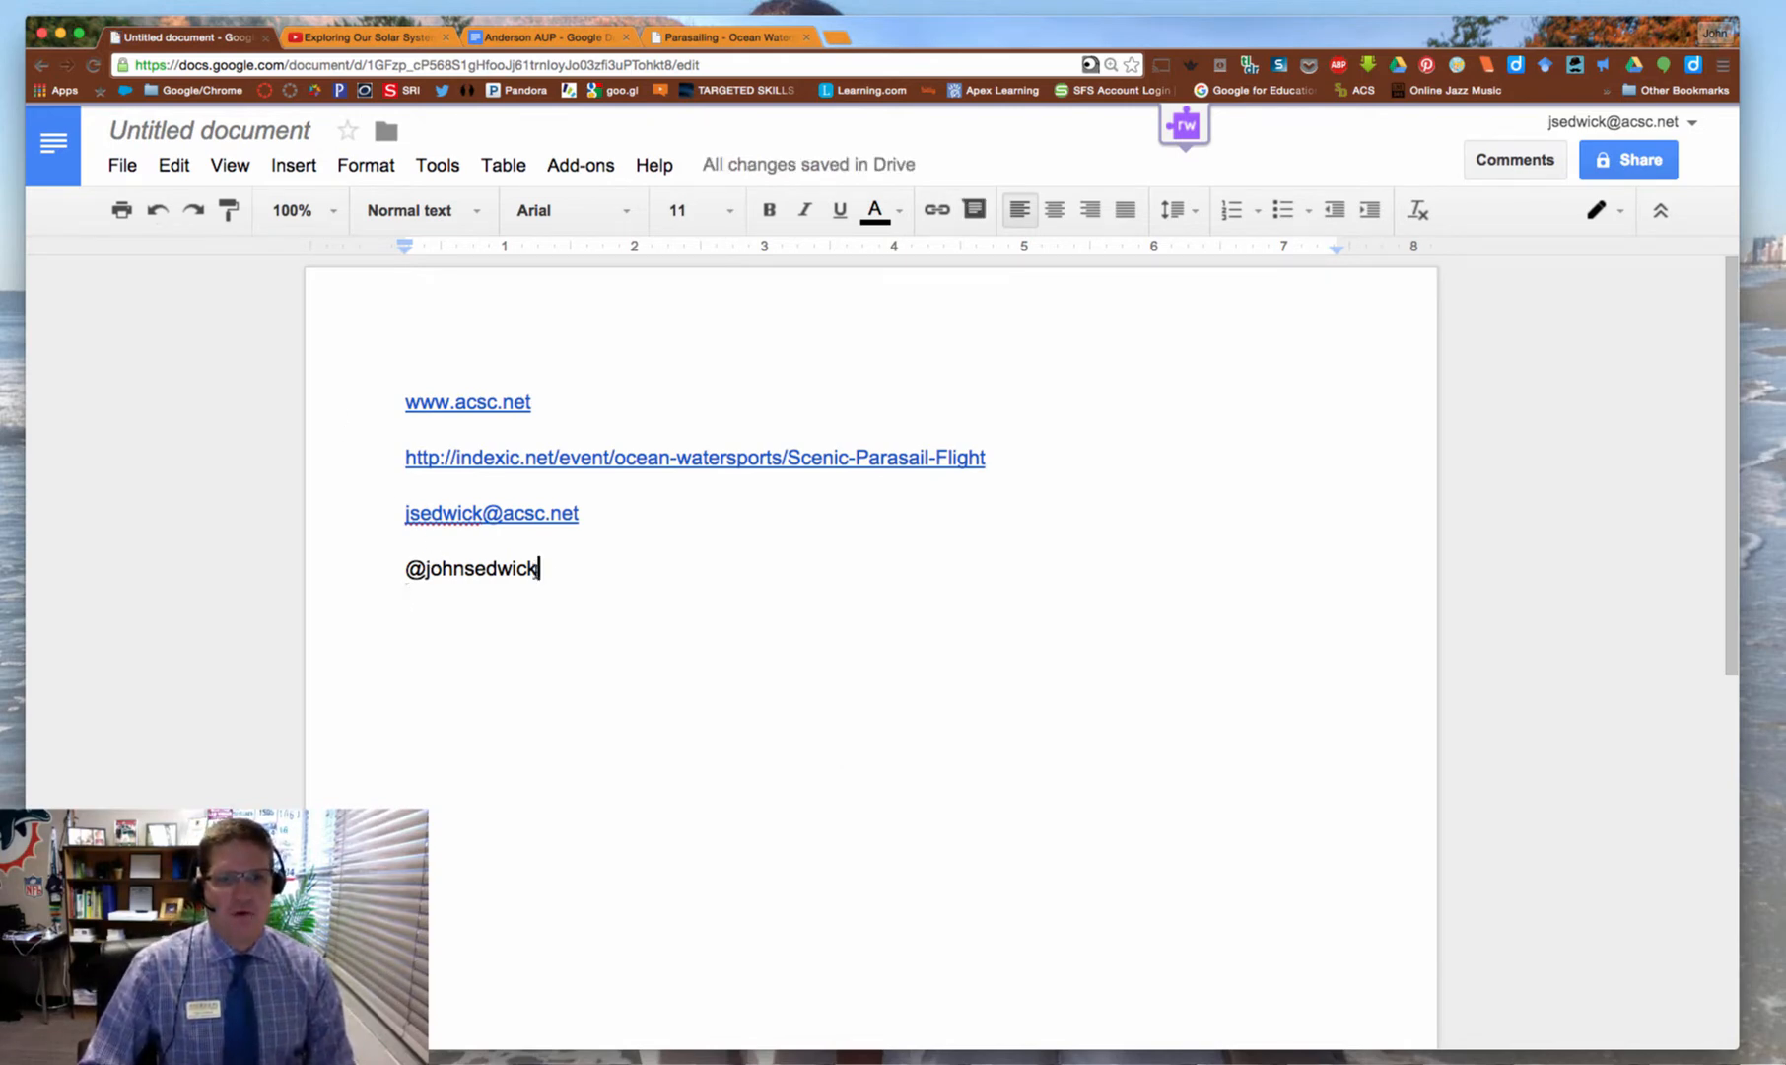
Link the selected Twitter handle to the suggested Twitter profile and start a new line
left_click_drag(536, 567, 387, 561)
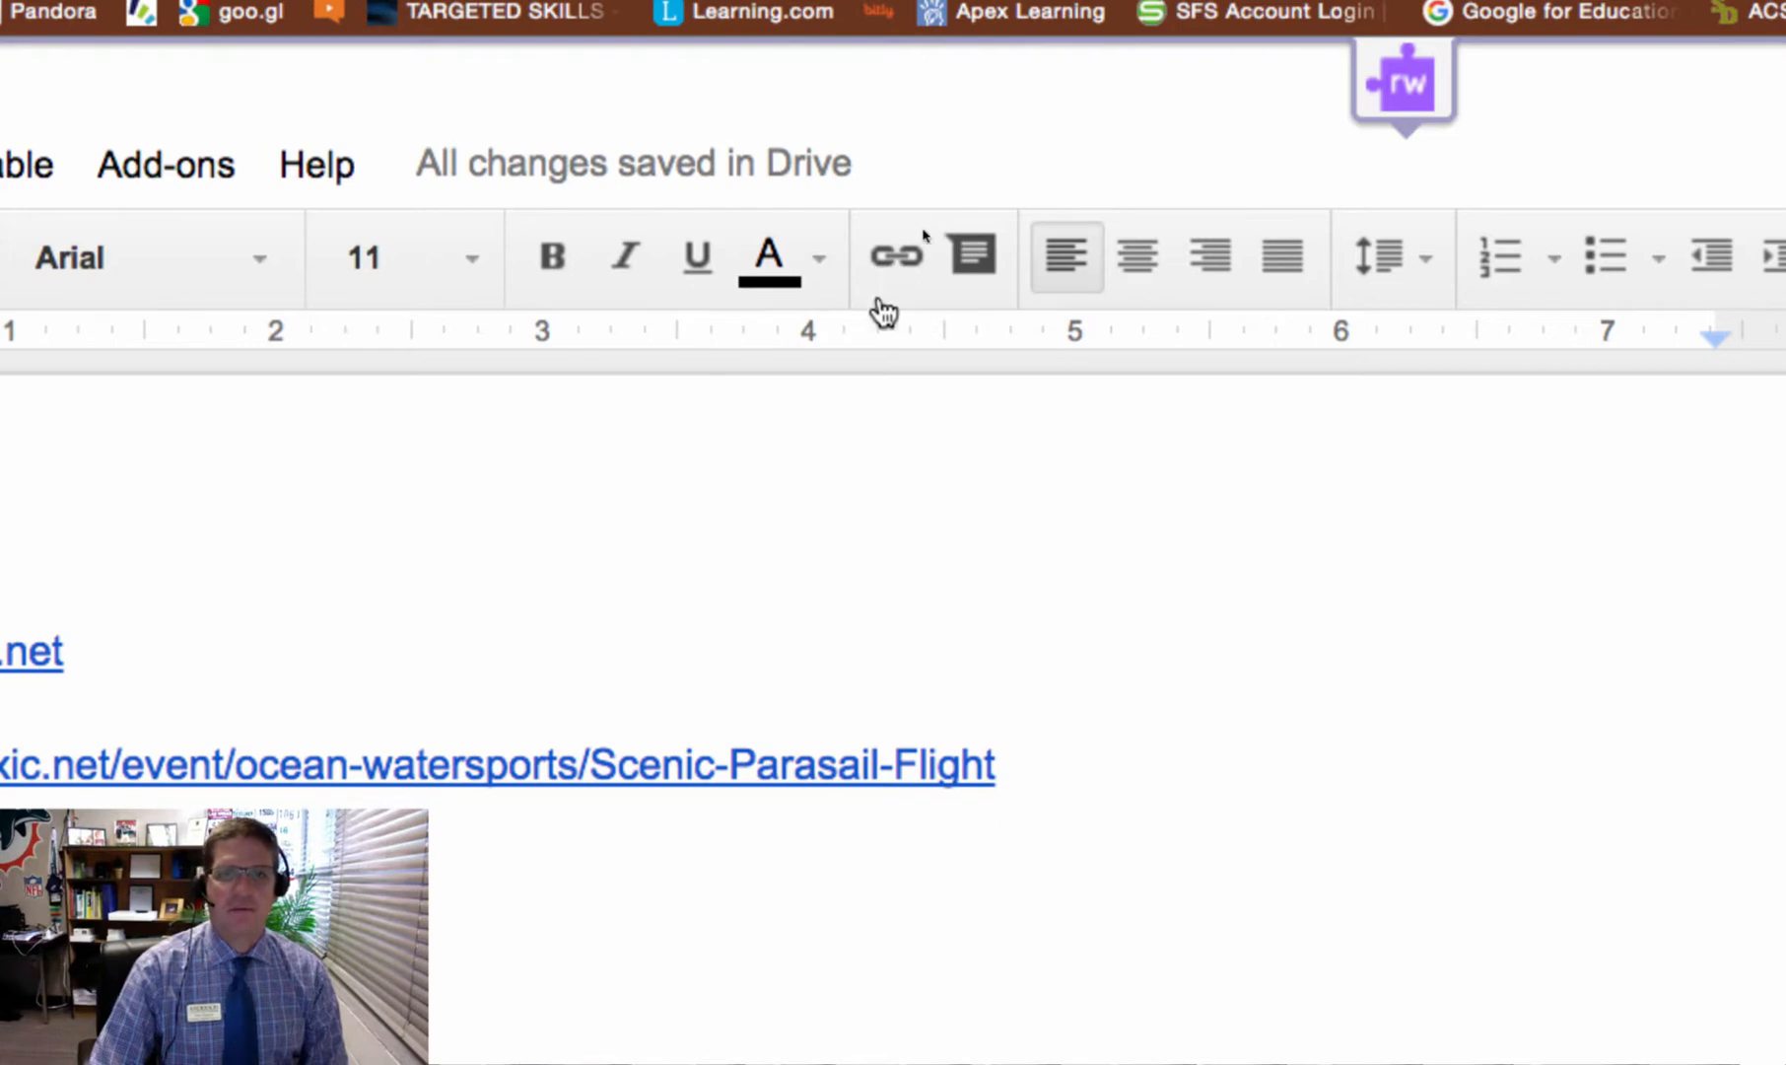
left_click(871, 257)
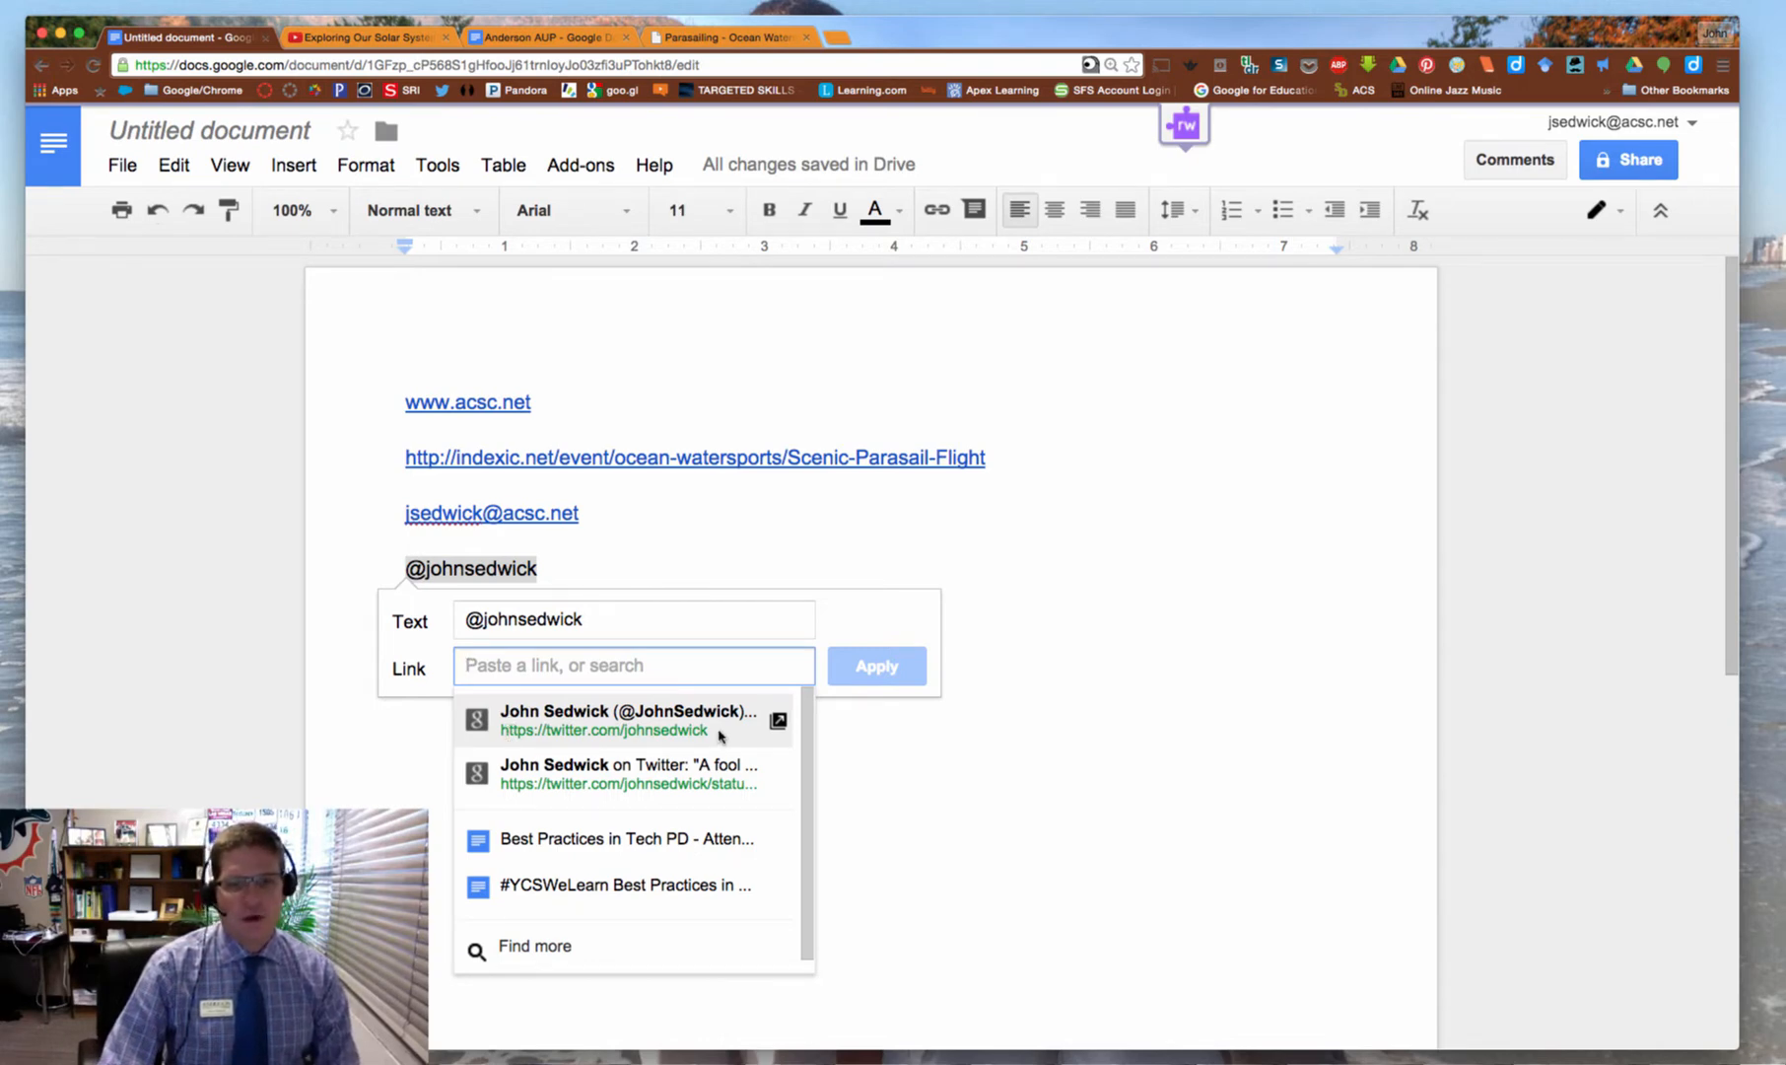
left_click(612, 725)
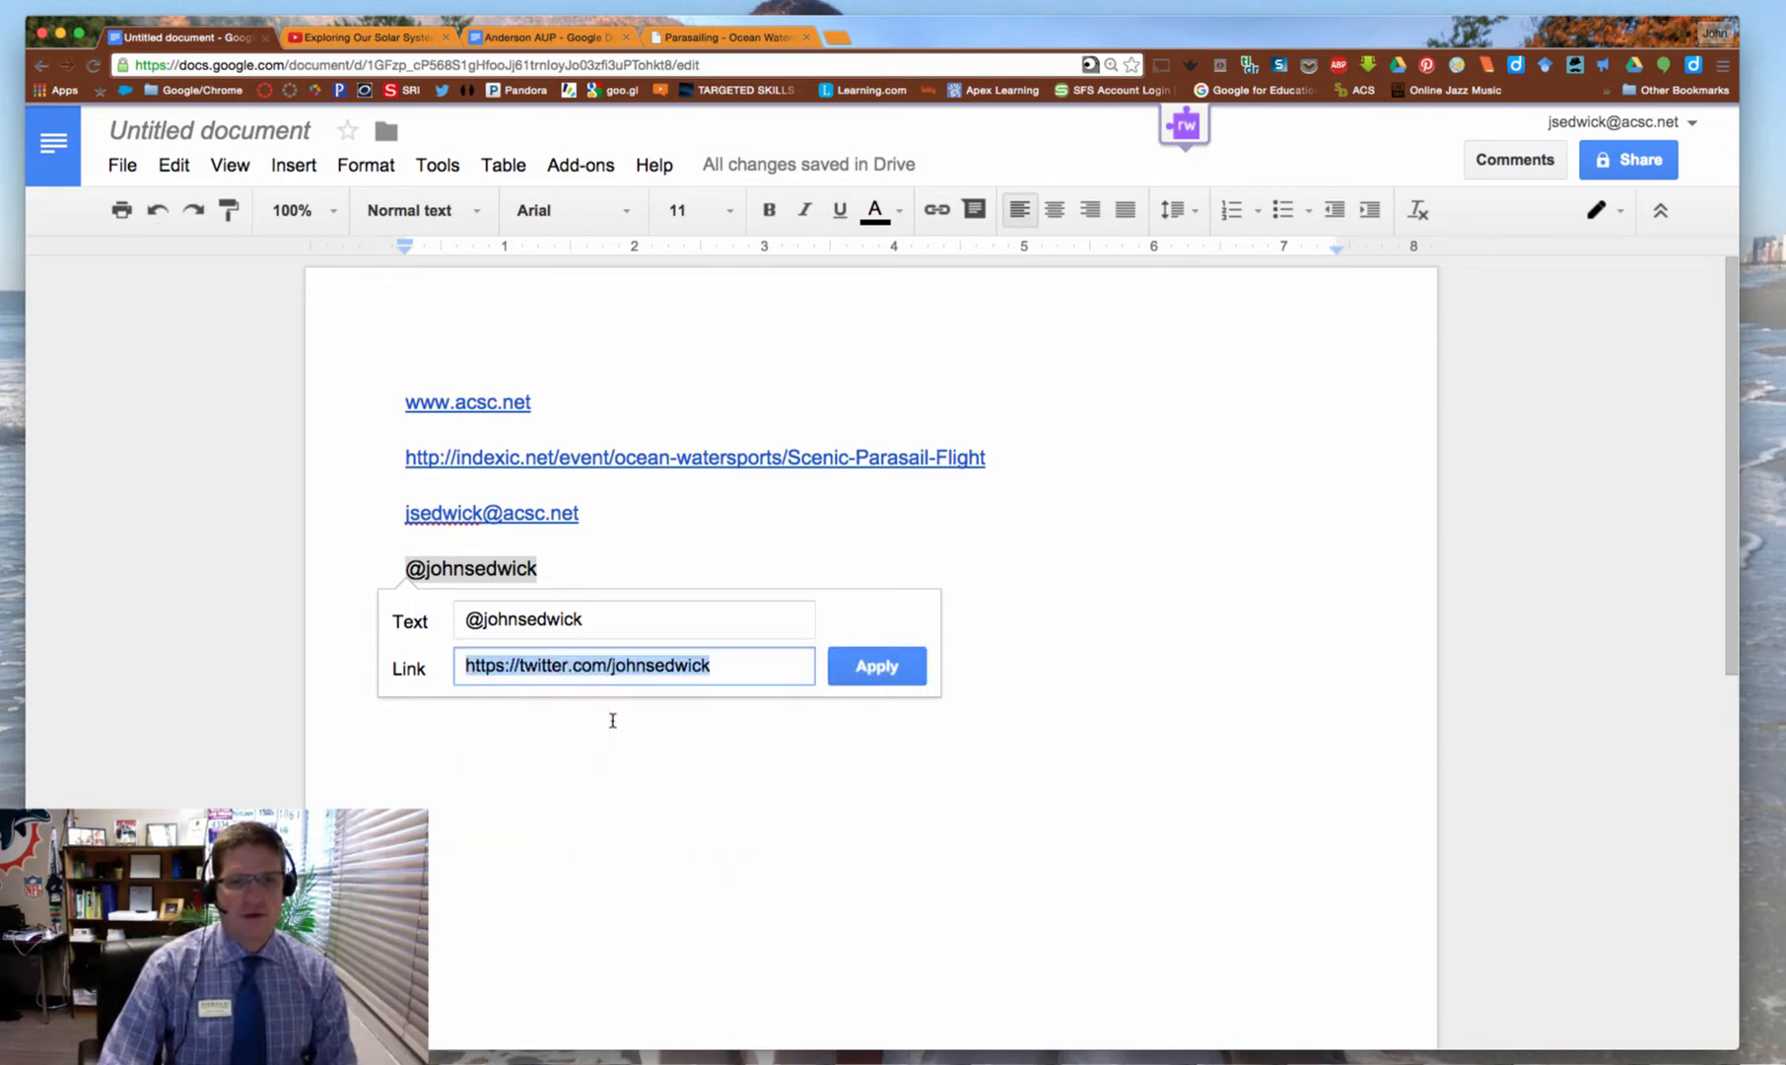
left_click(862, 664)
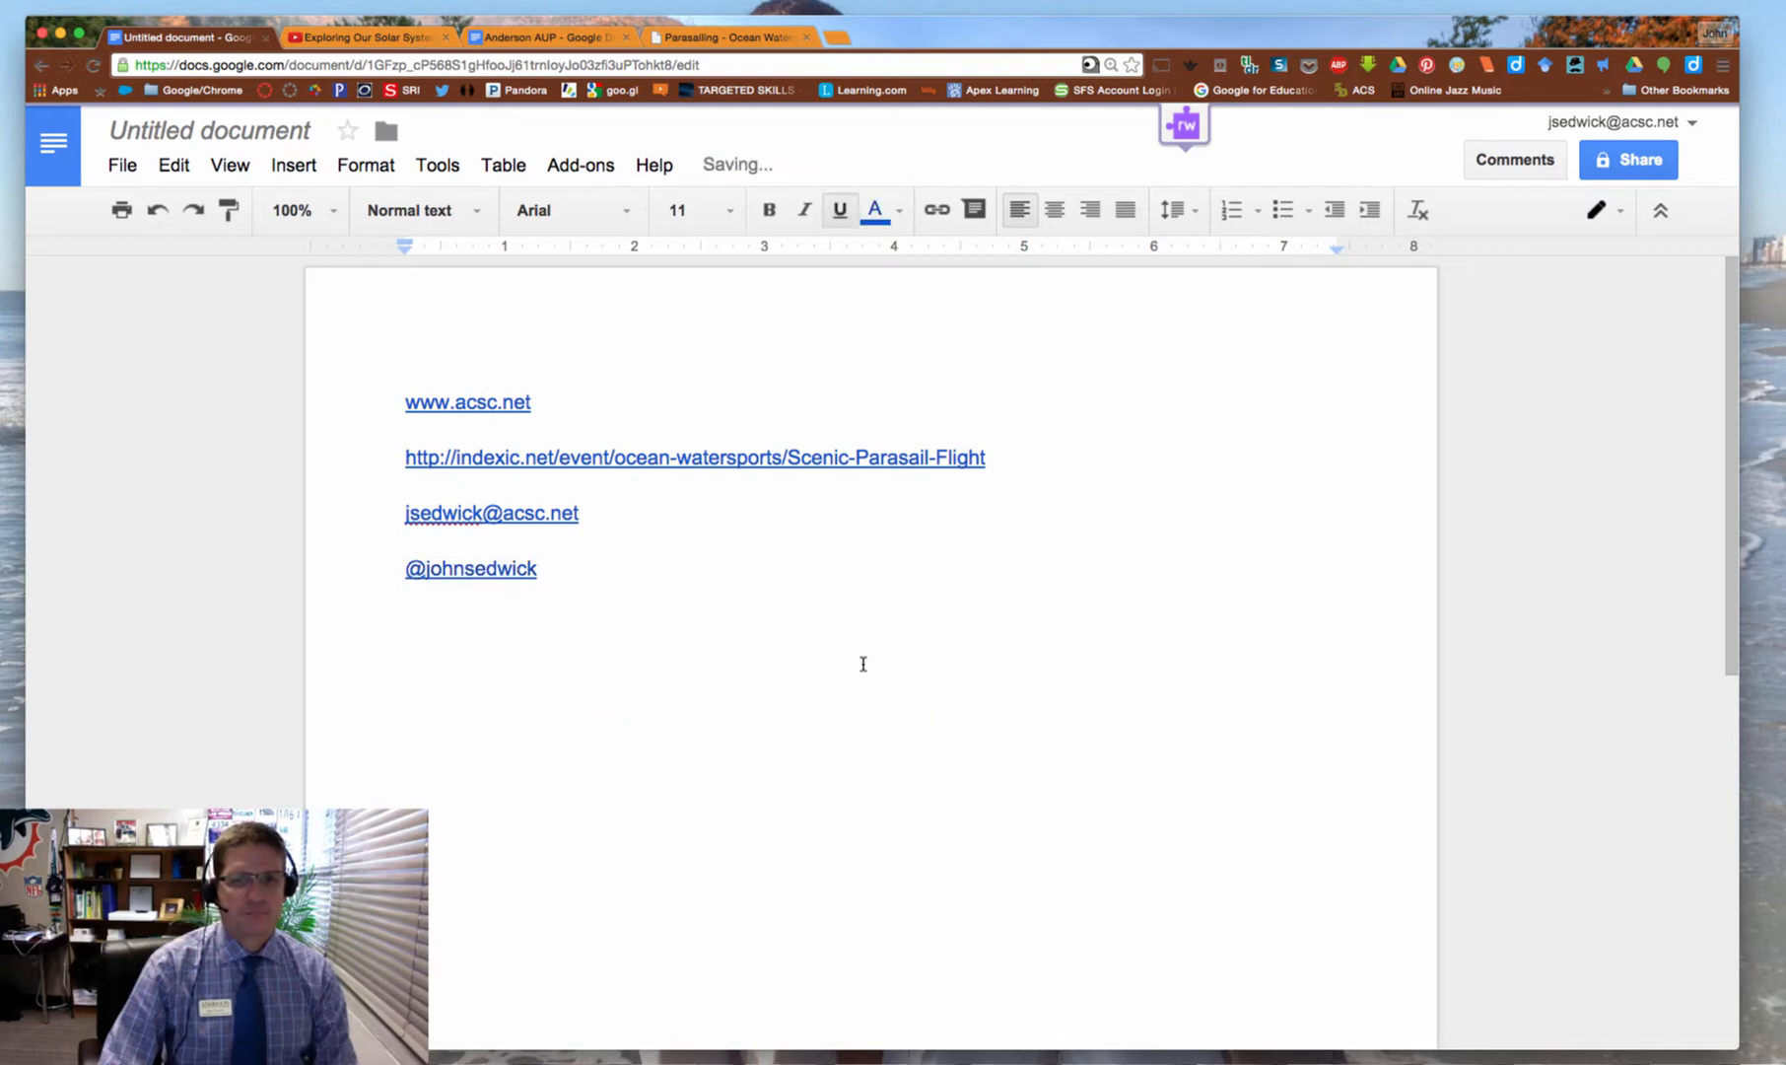
key("Return")
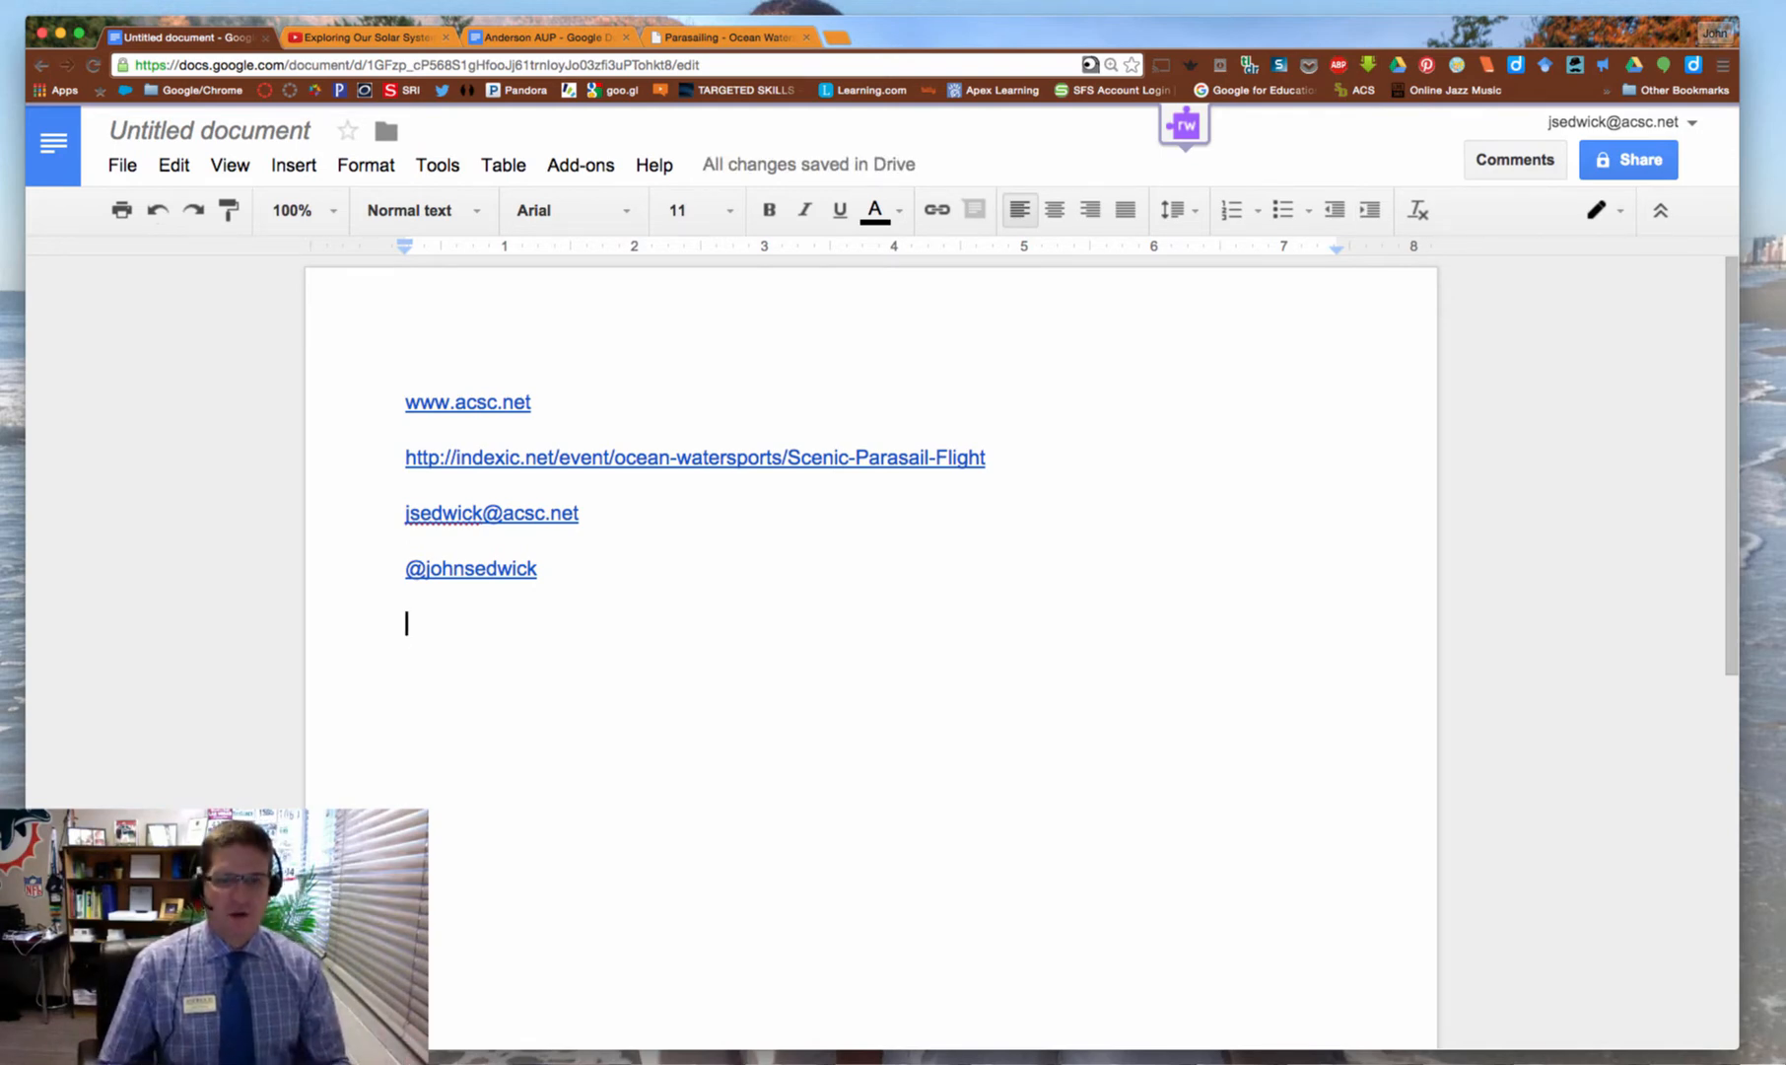
left_click(552, 38)
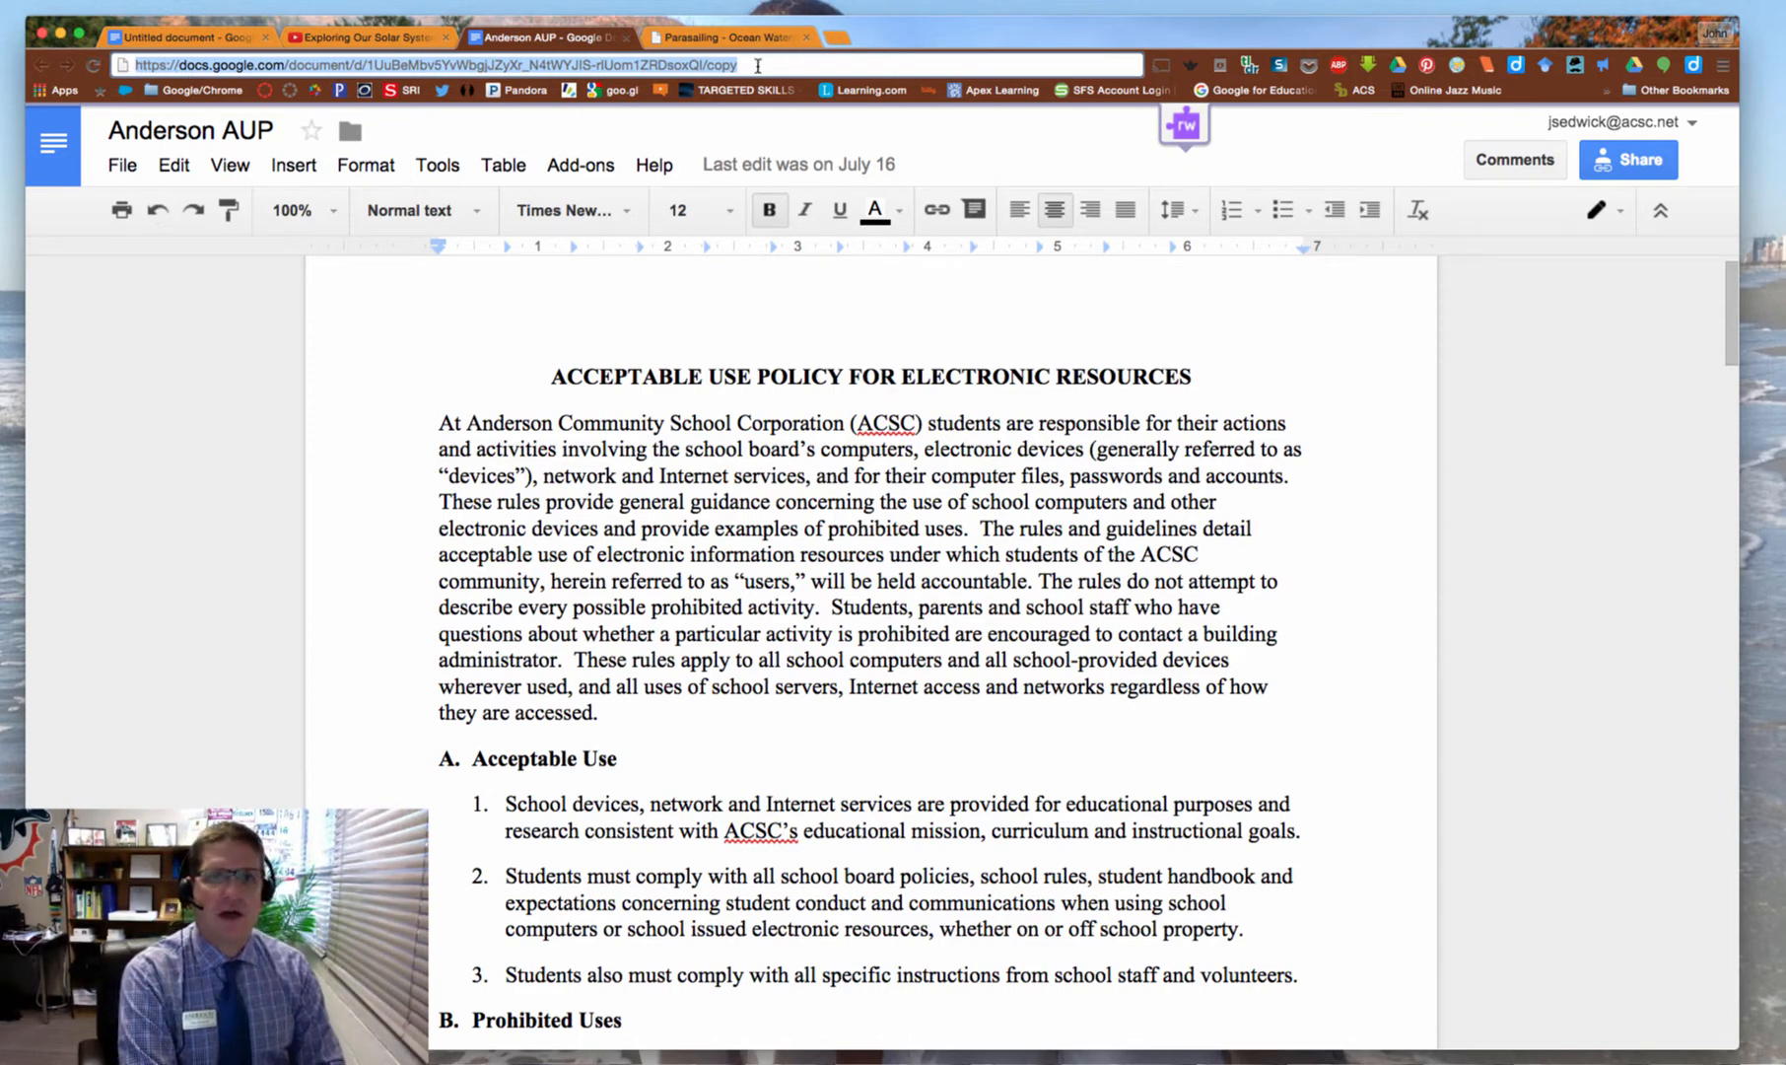
Copy the Anderson AUP document's docs.google.com address and paste it on a new line
right_click(652, 65)
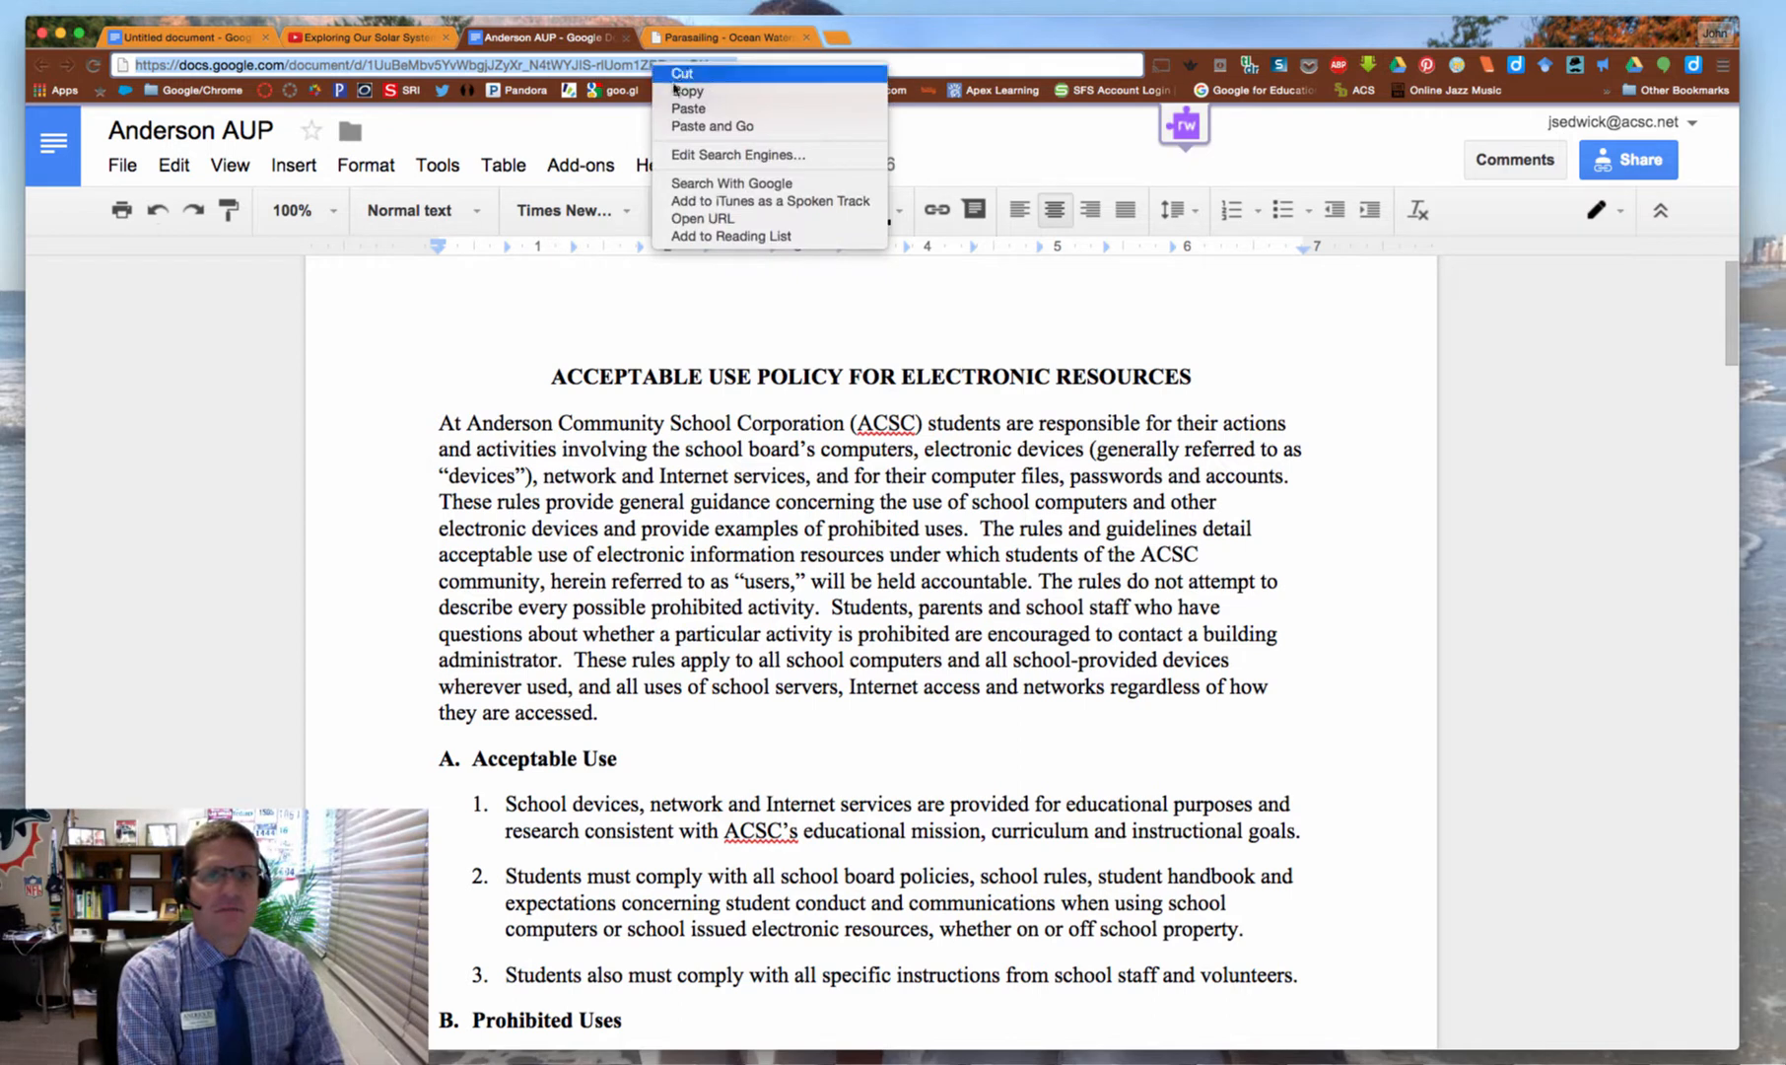
left_click(687, 91)
left_click(183, 36)
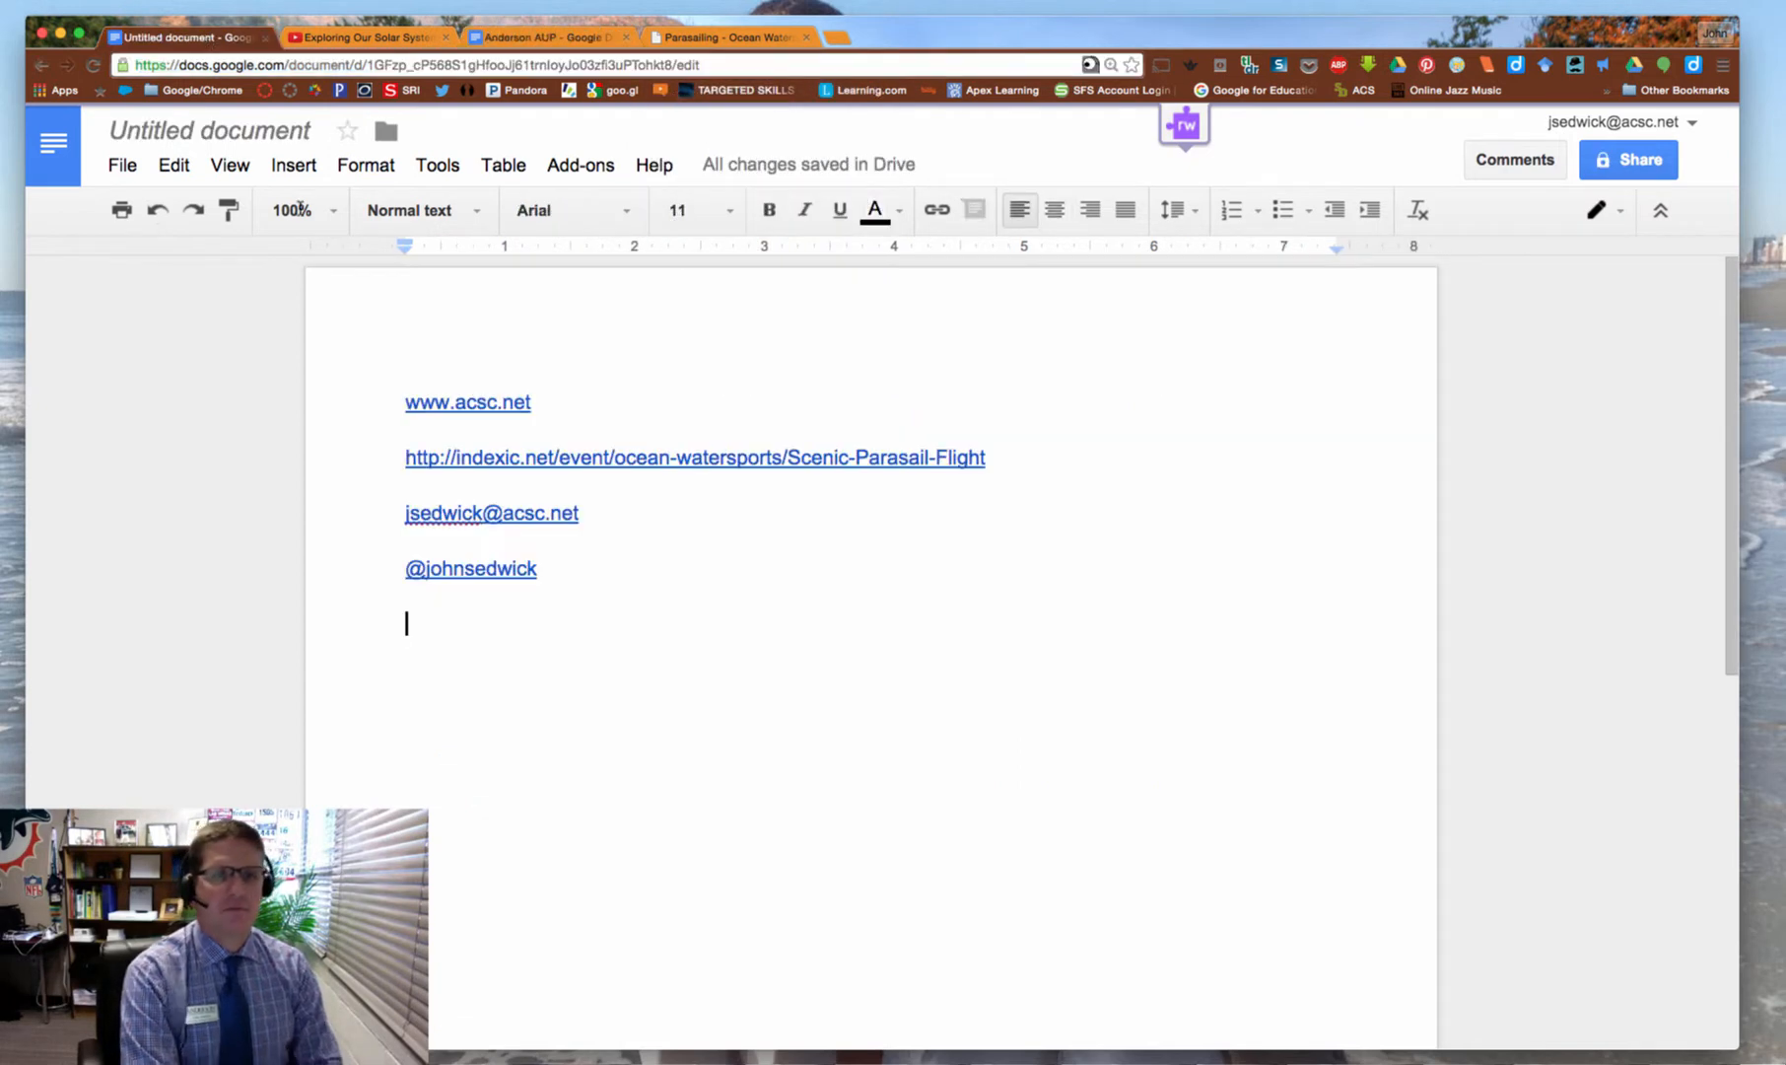
right_click(409, 628)
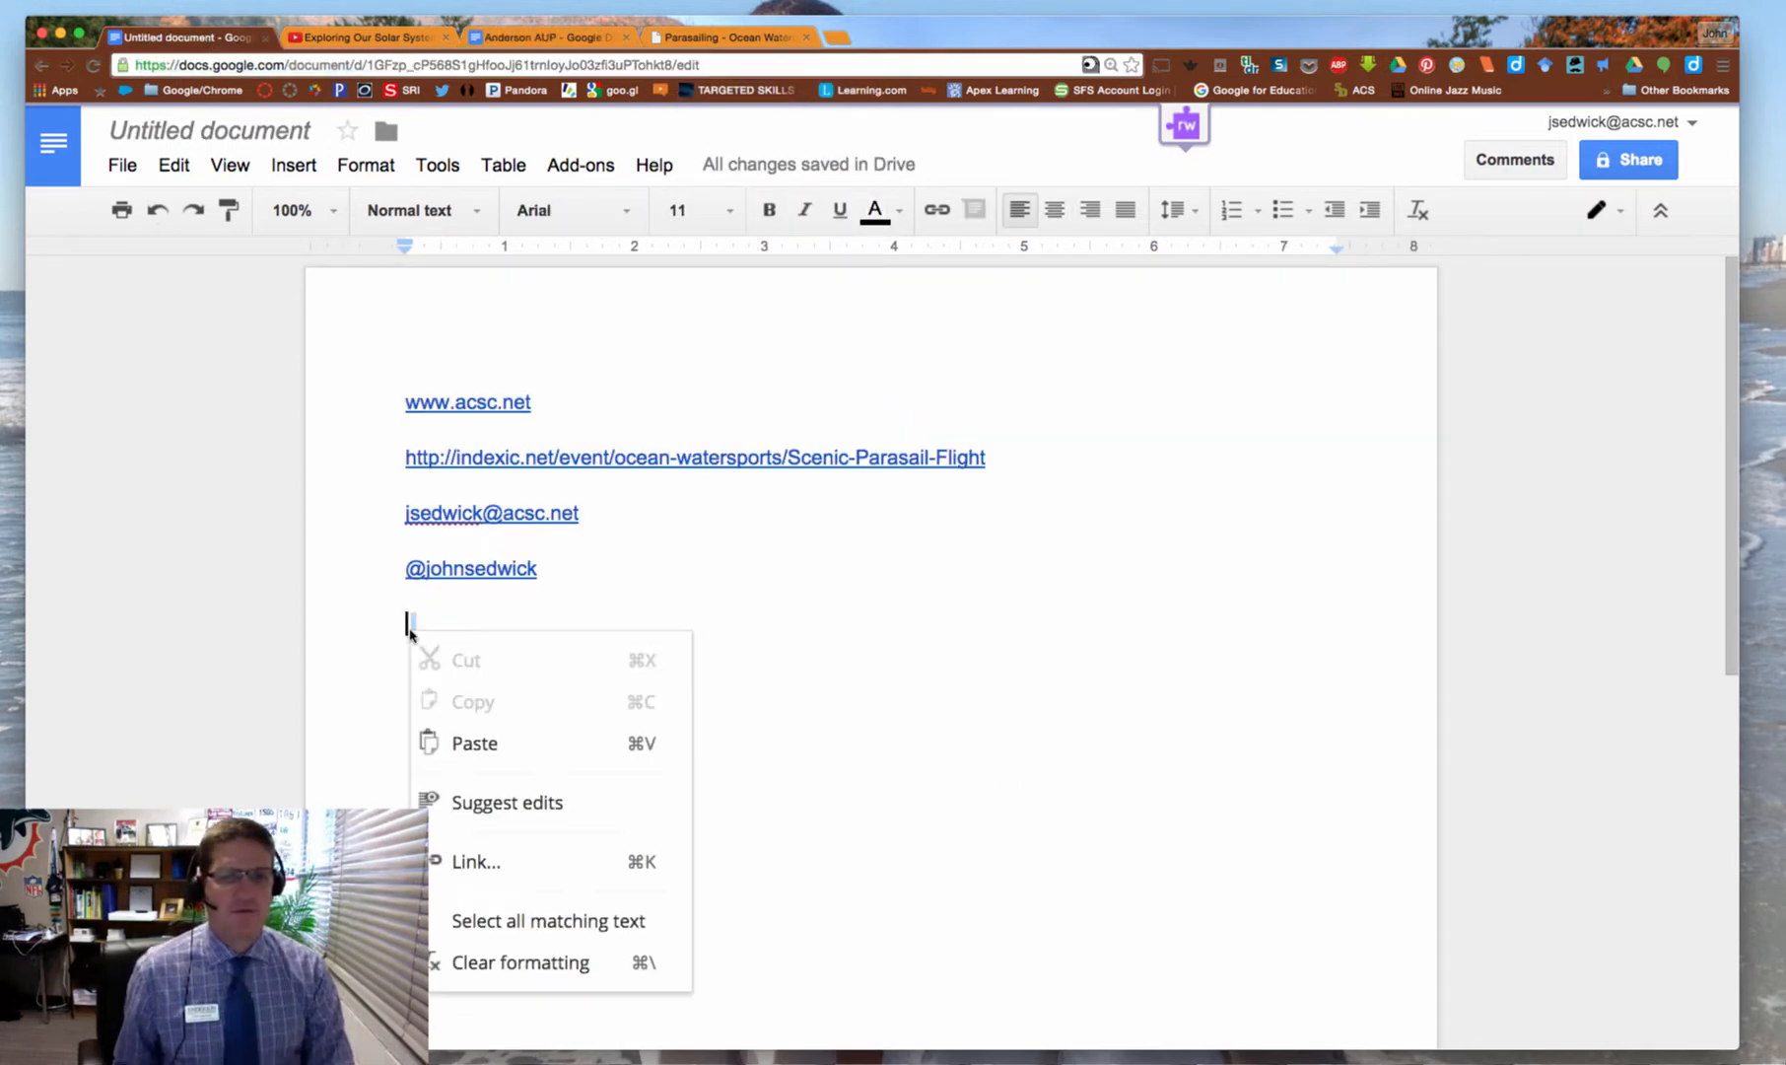
left_click(458, 742)
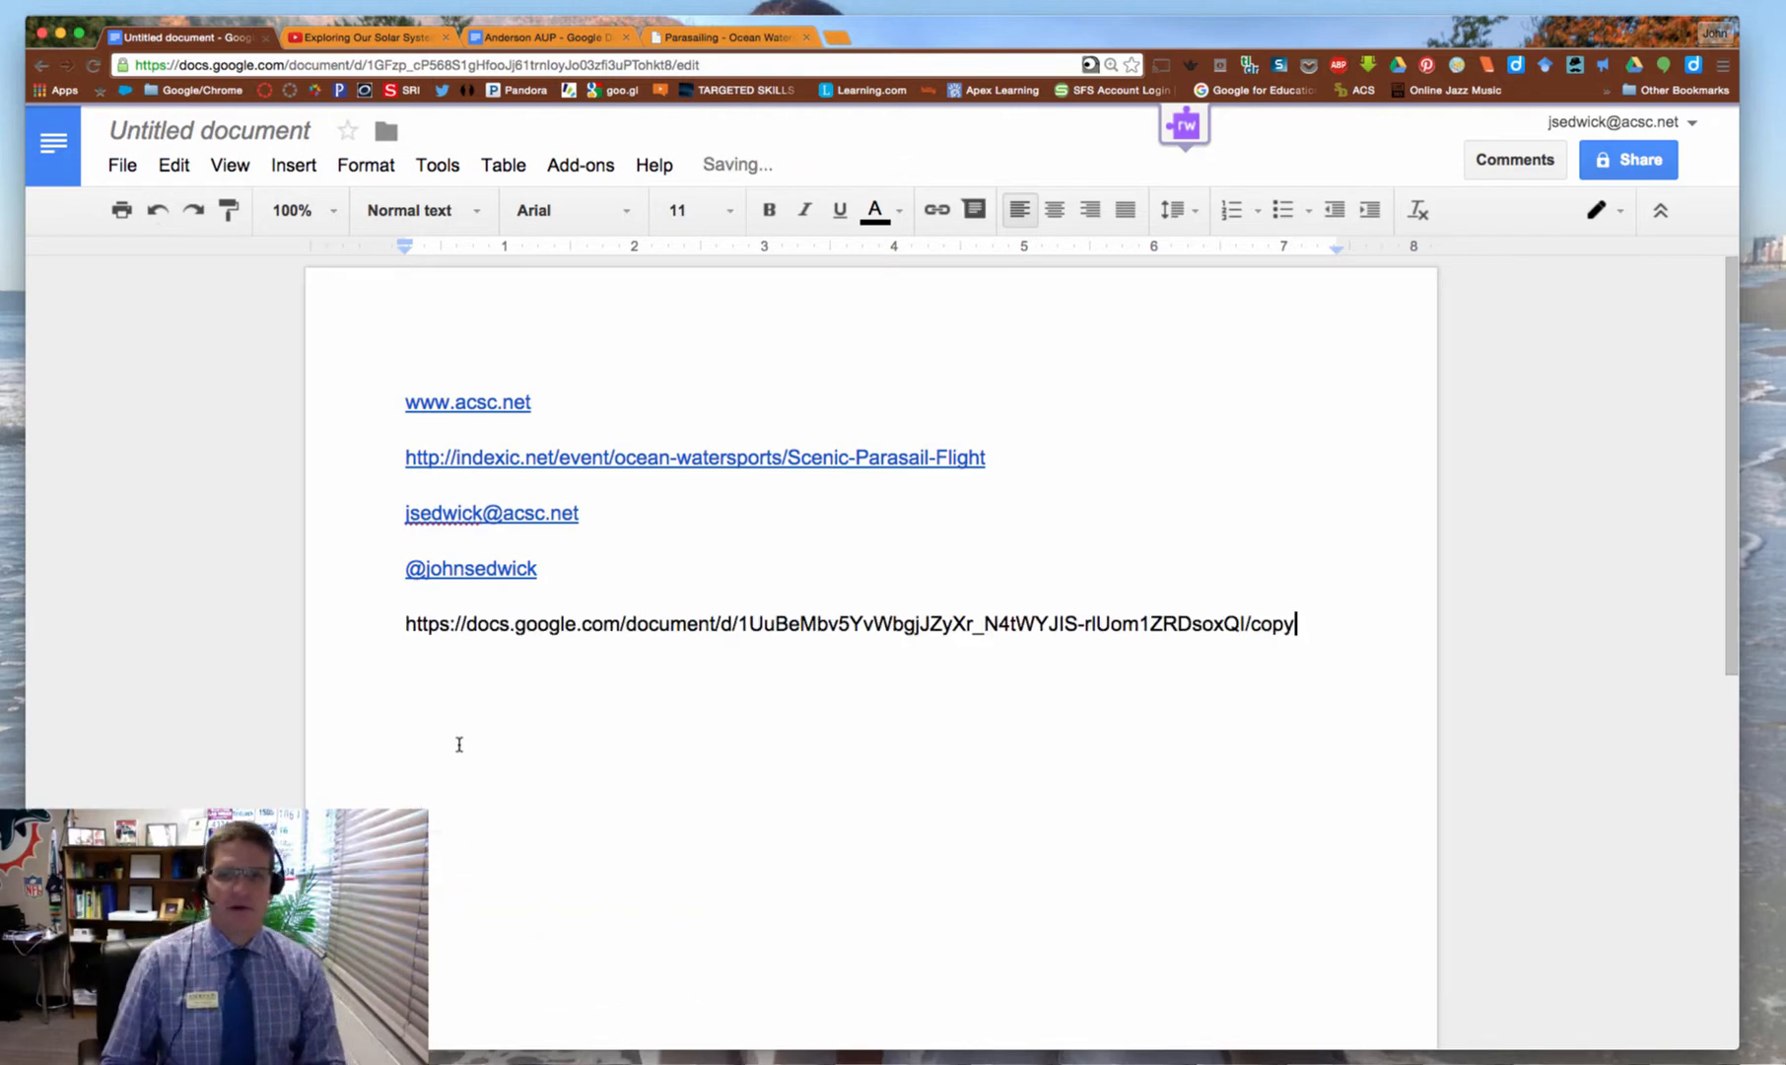
key("Return")
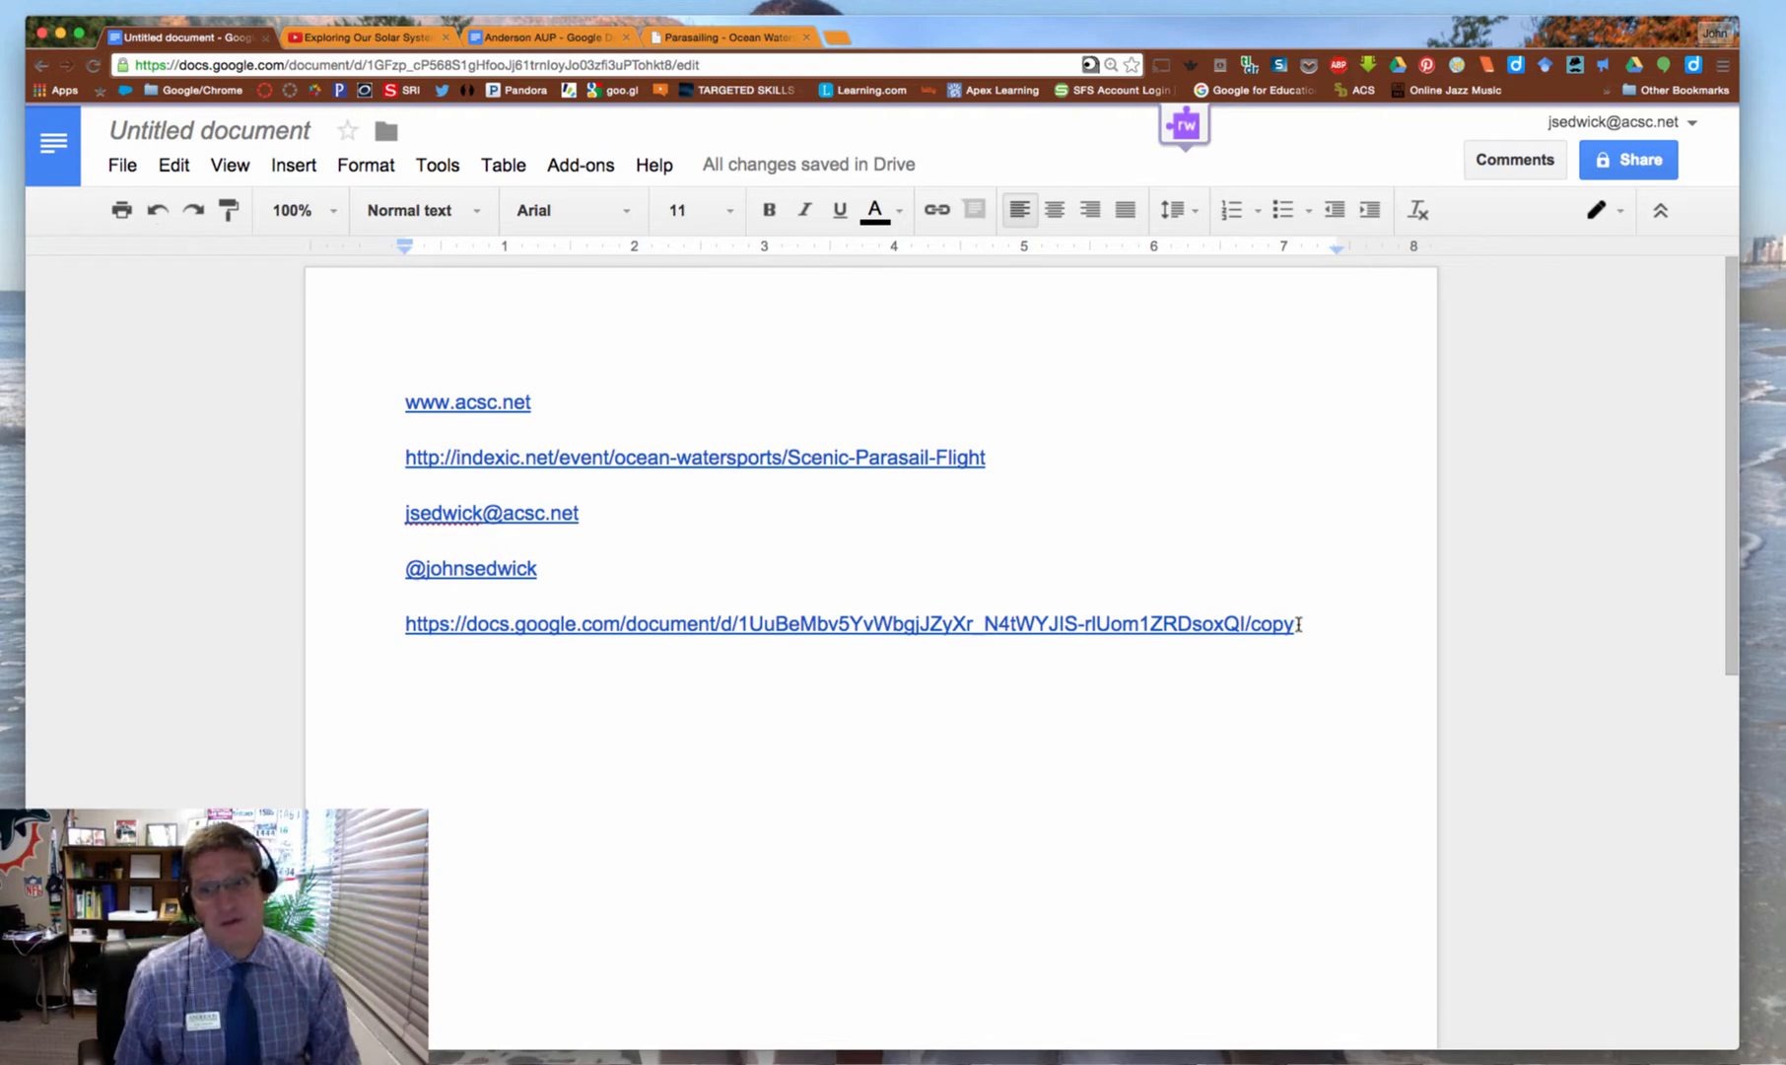
left_click_drag(1299, 623, 404, 392)
key("BackSpace")
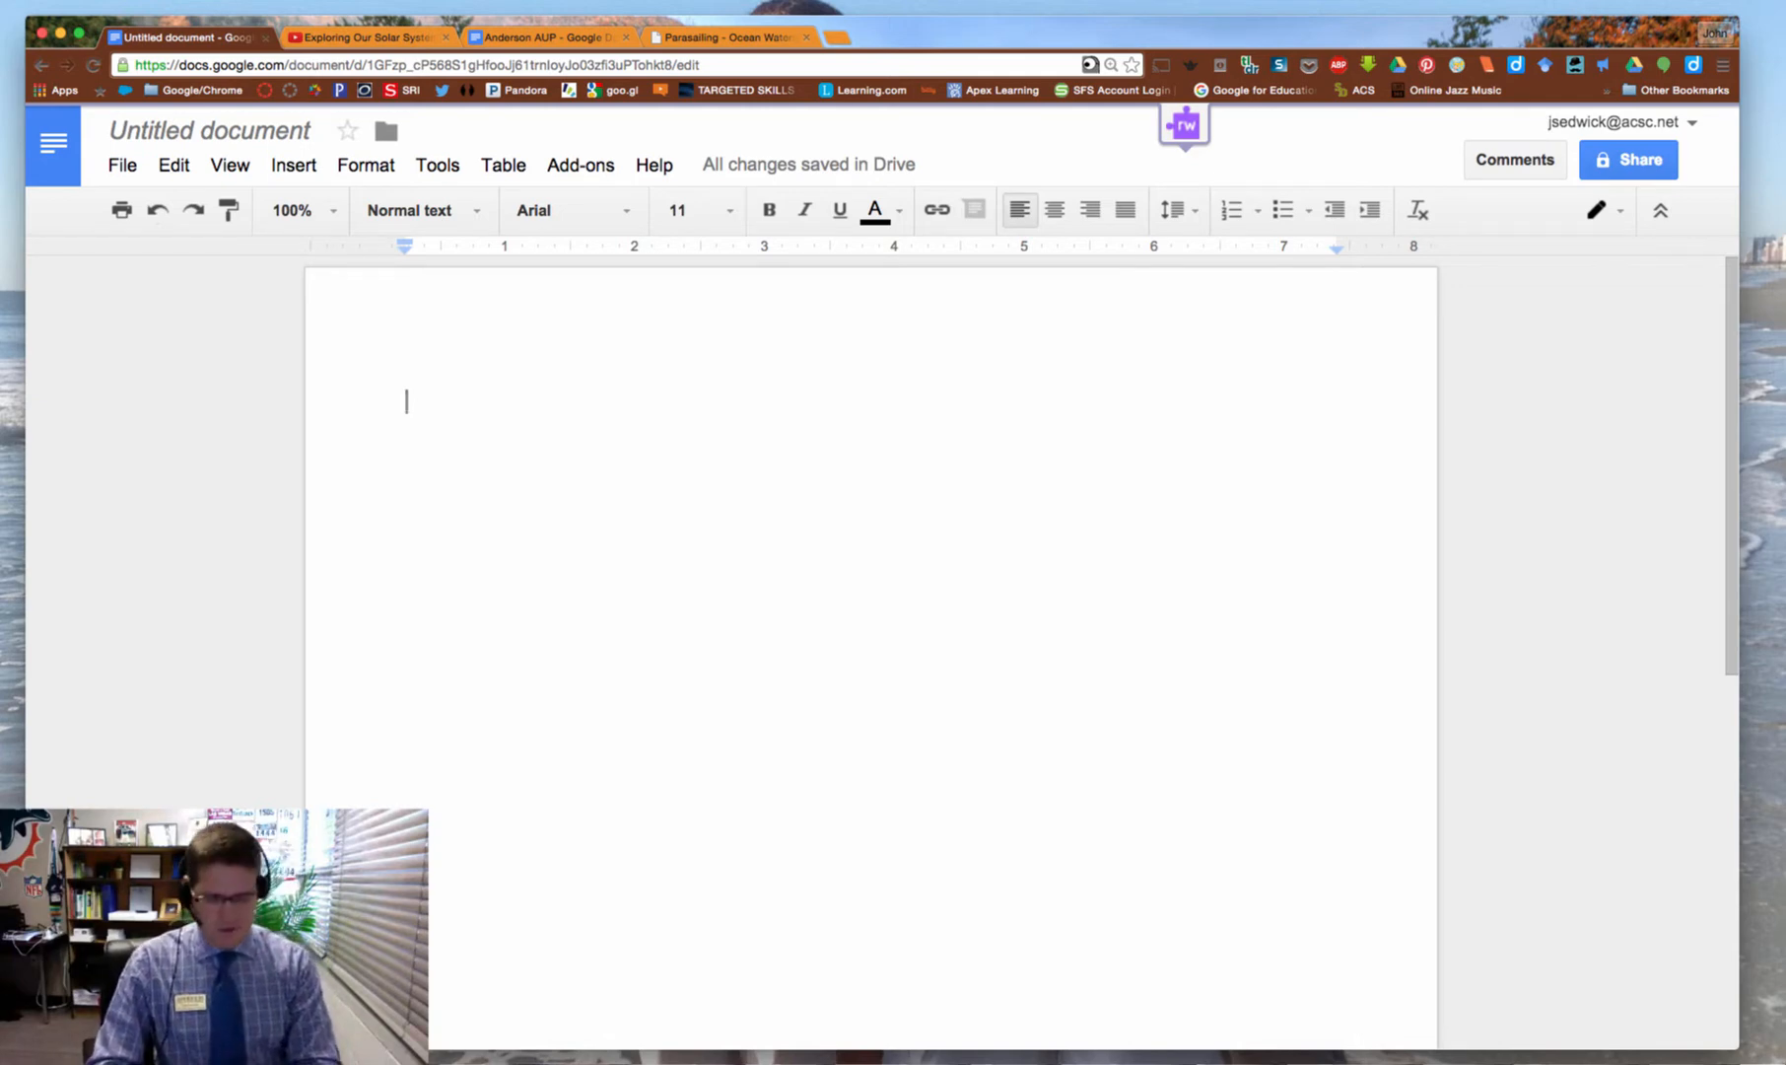
Type the line 'Acceptable Use Policy' on the empty page
type("Acceptable u")
key("BackSpace")
type("U")
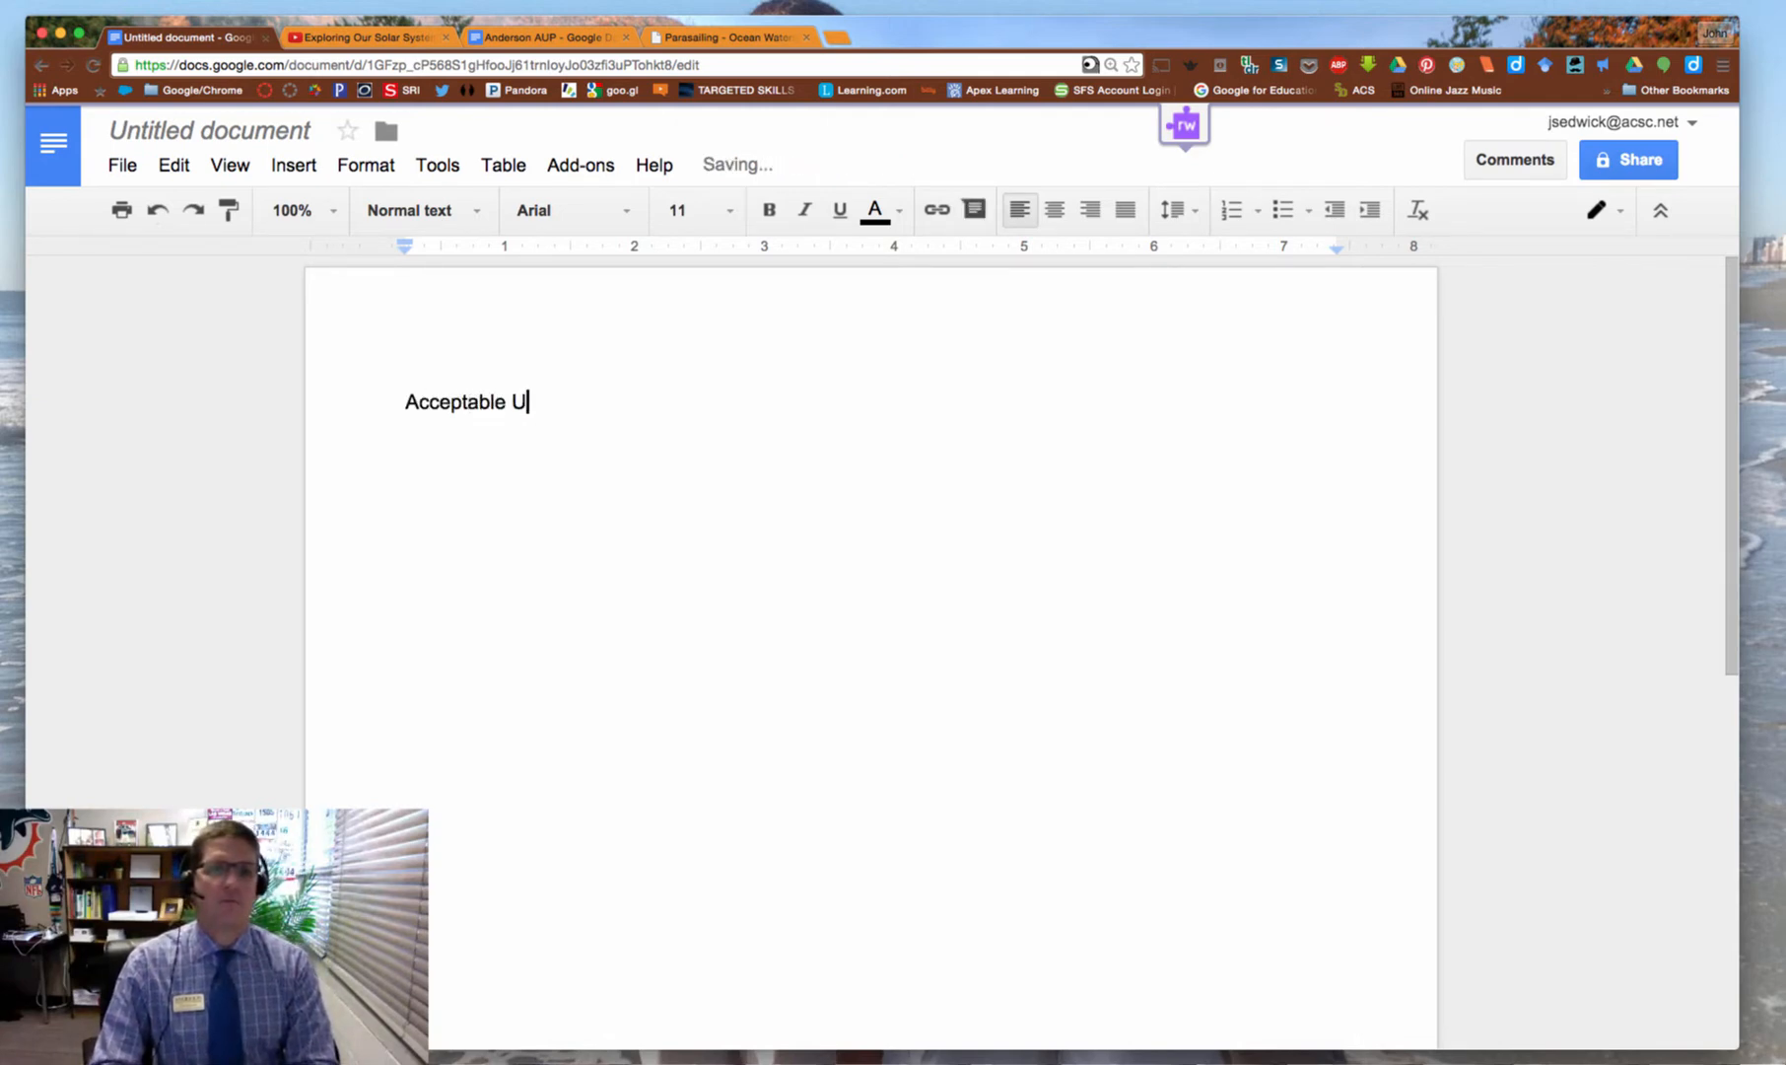
type("se Policy")
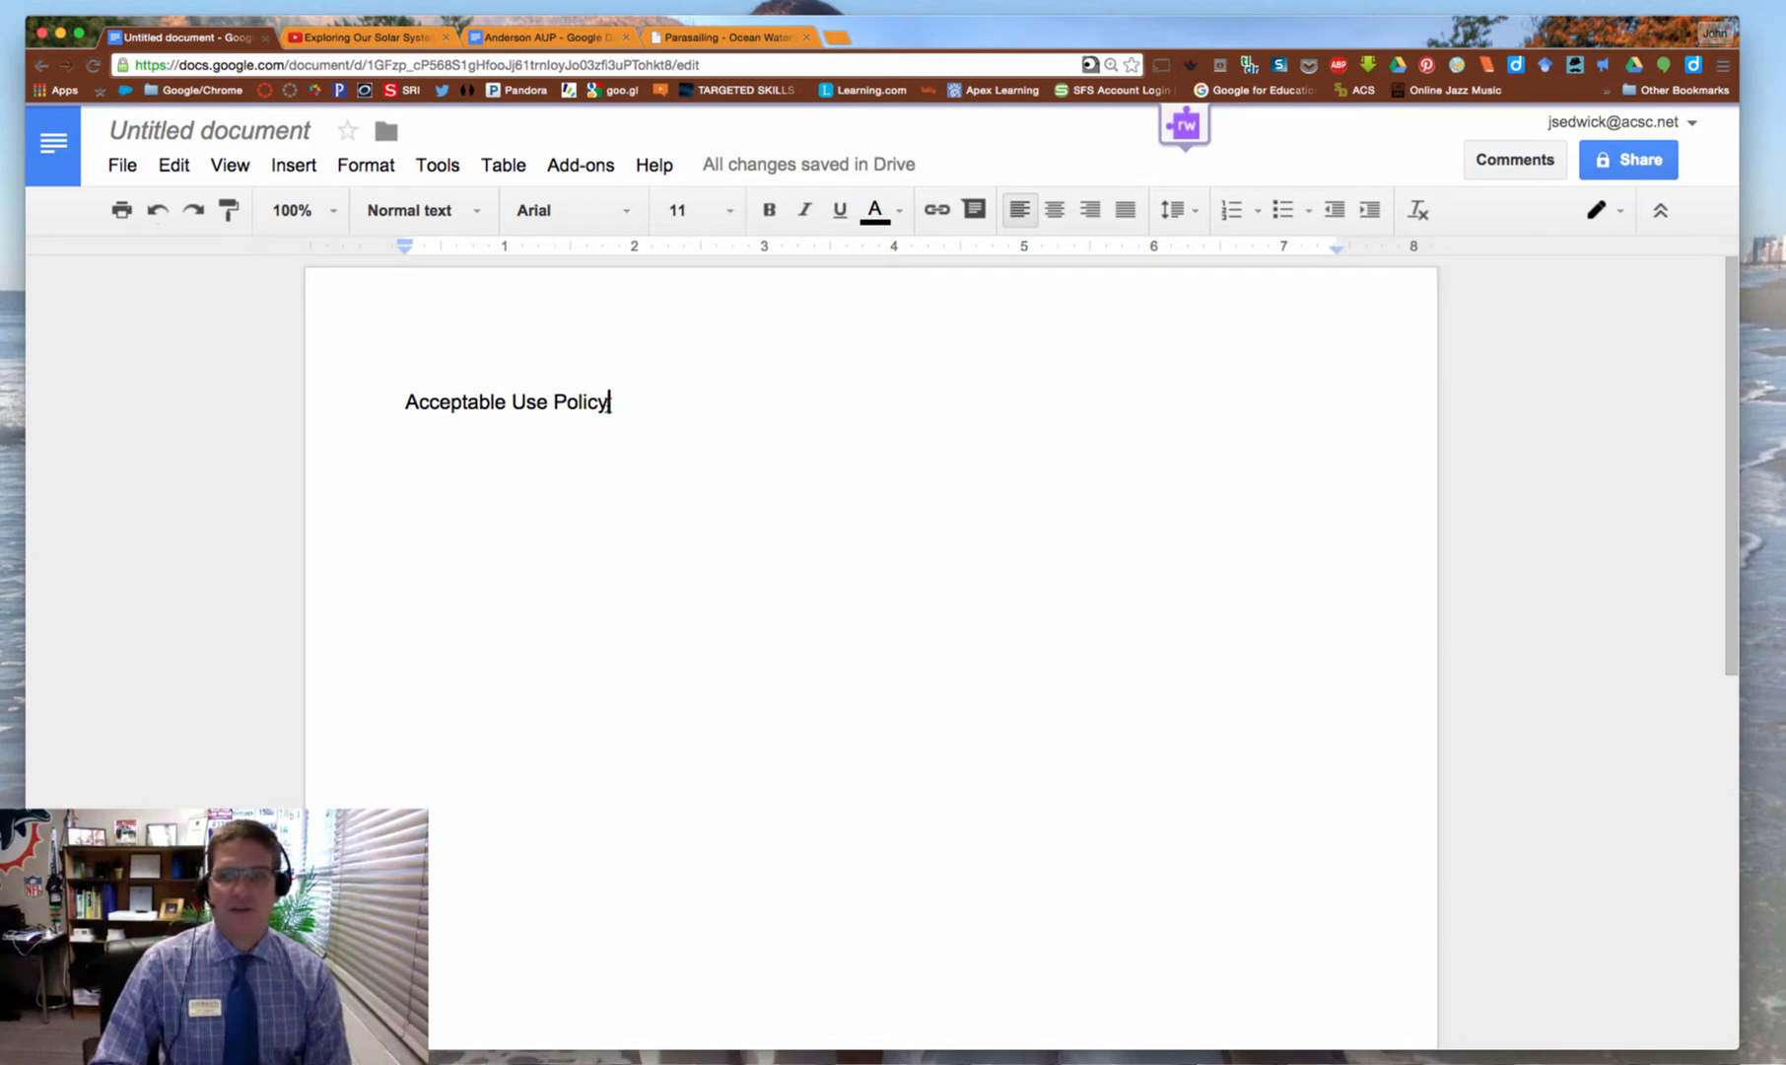
Select 'Acceptable Use Policy' and paste the copied Anderson AUP address as its link
left_click_drag(611, 401, 398, 401)
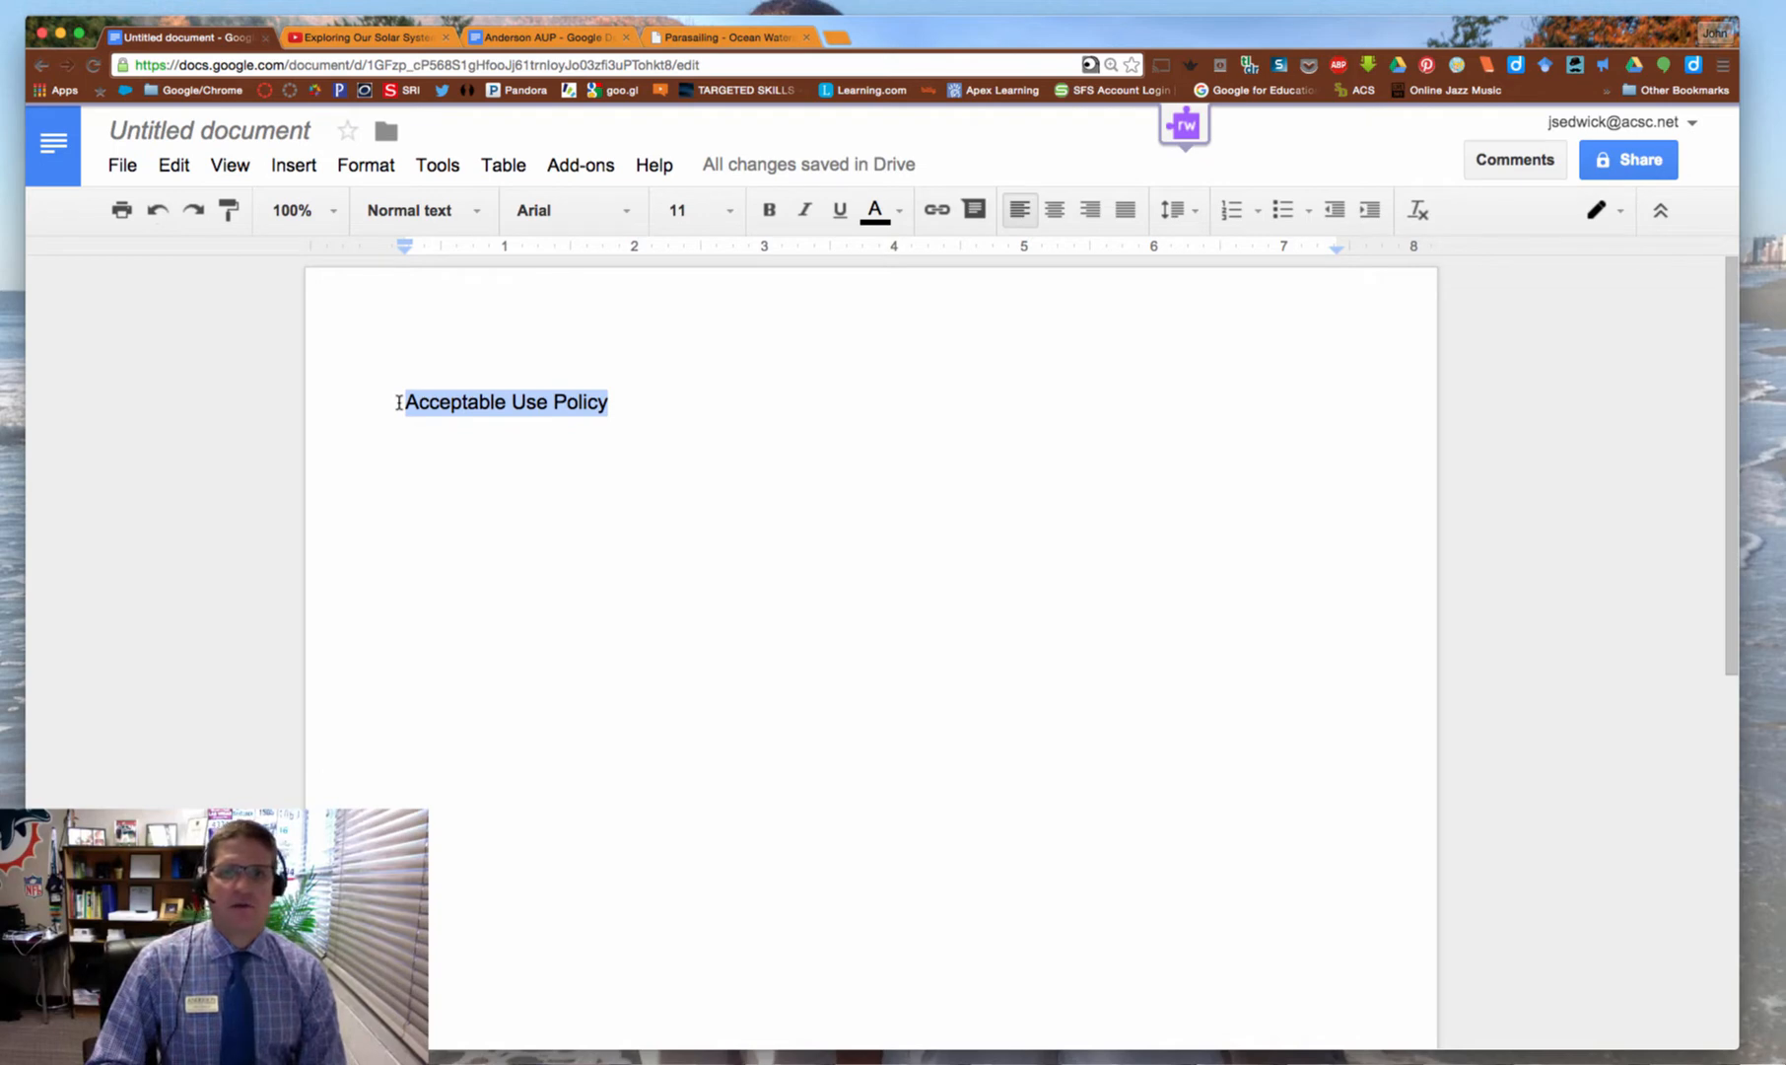
left_click(932, 212)
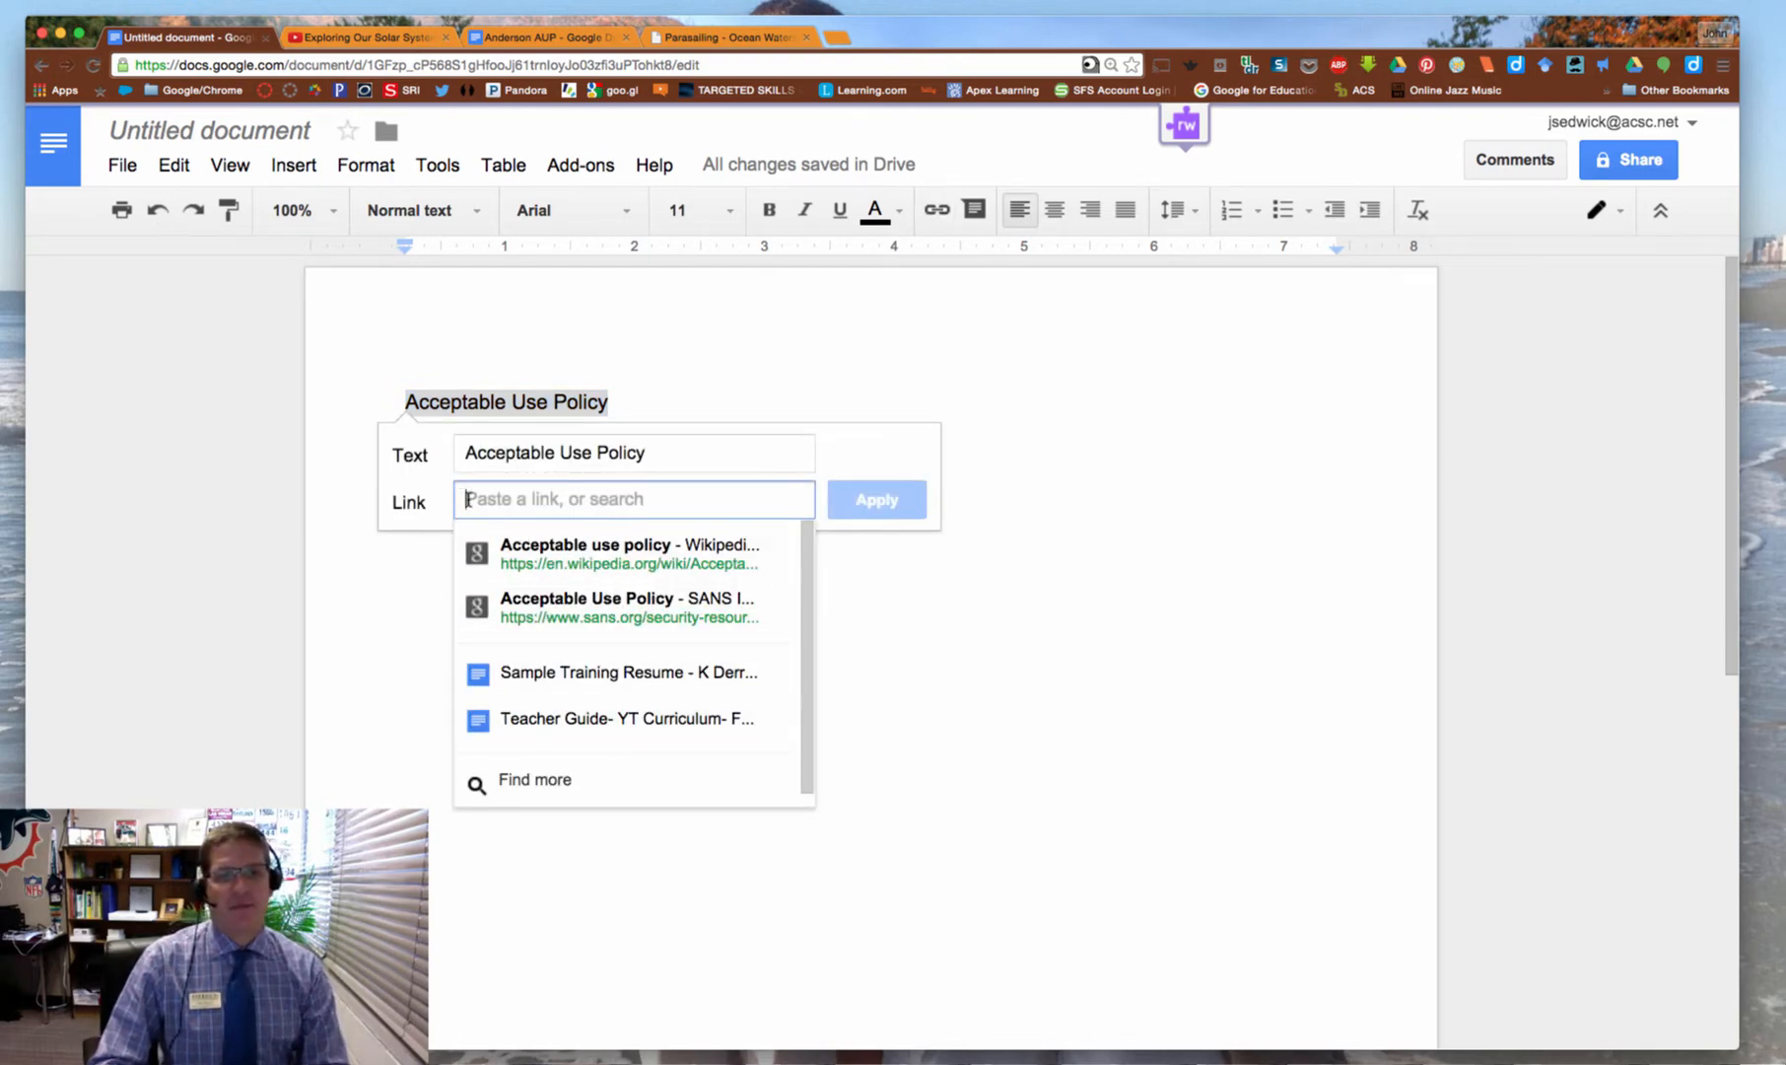
right_click(461, 494)
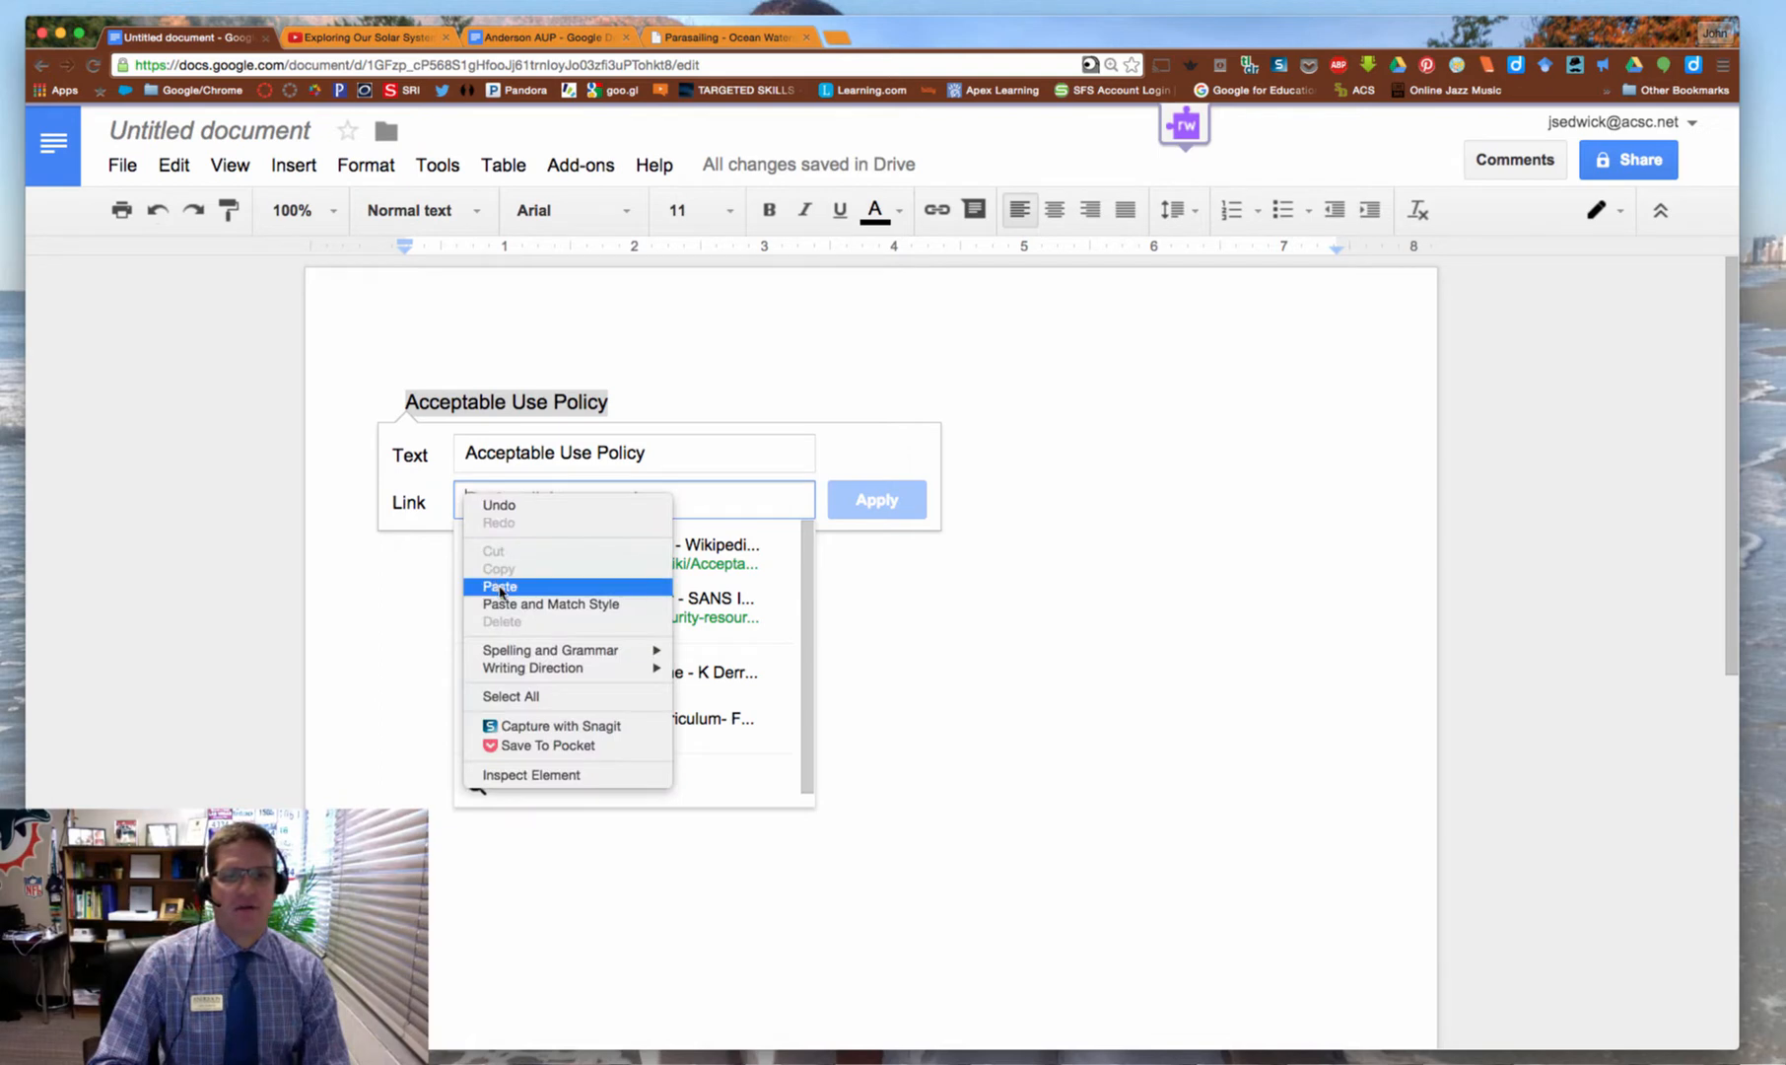
left_click(499, 586)
Apply the Anderson AUP link to 'Acceptable Use Policy' and start a new line below
left_click(869, 505)
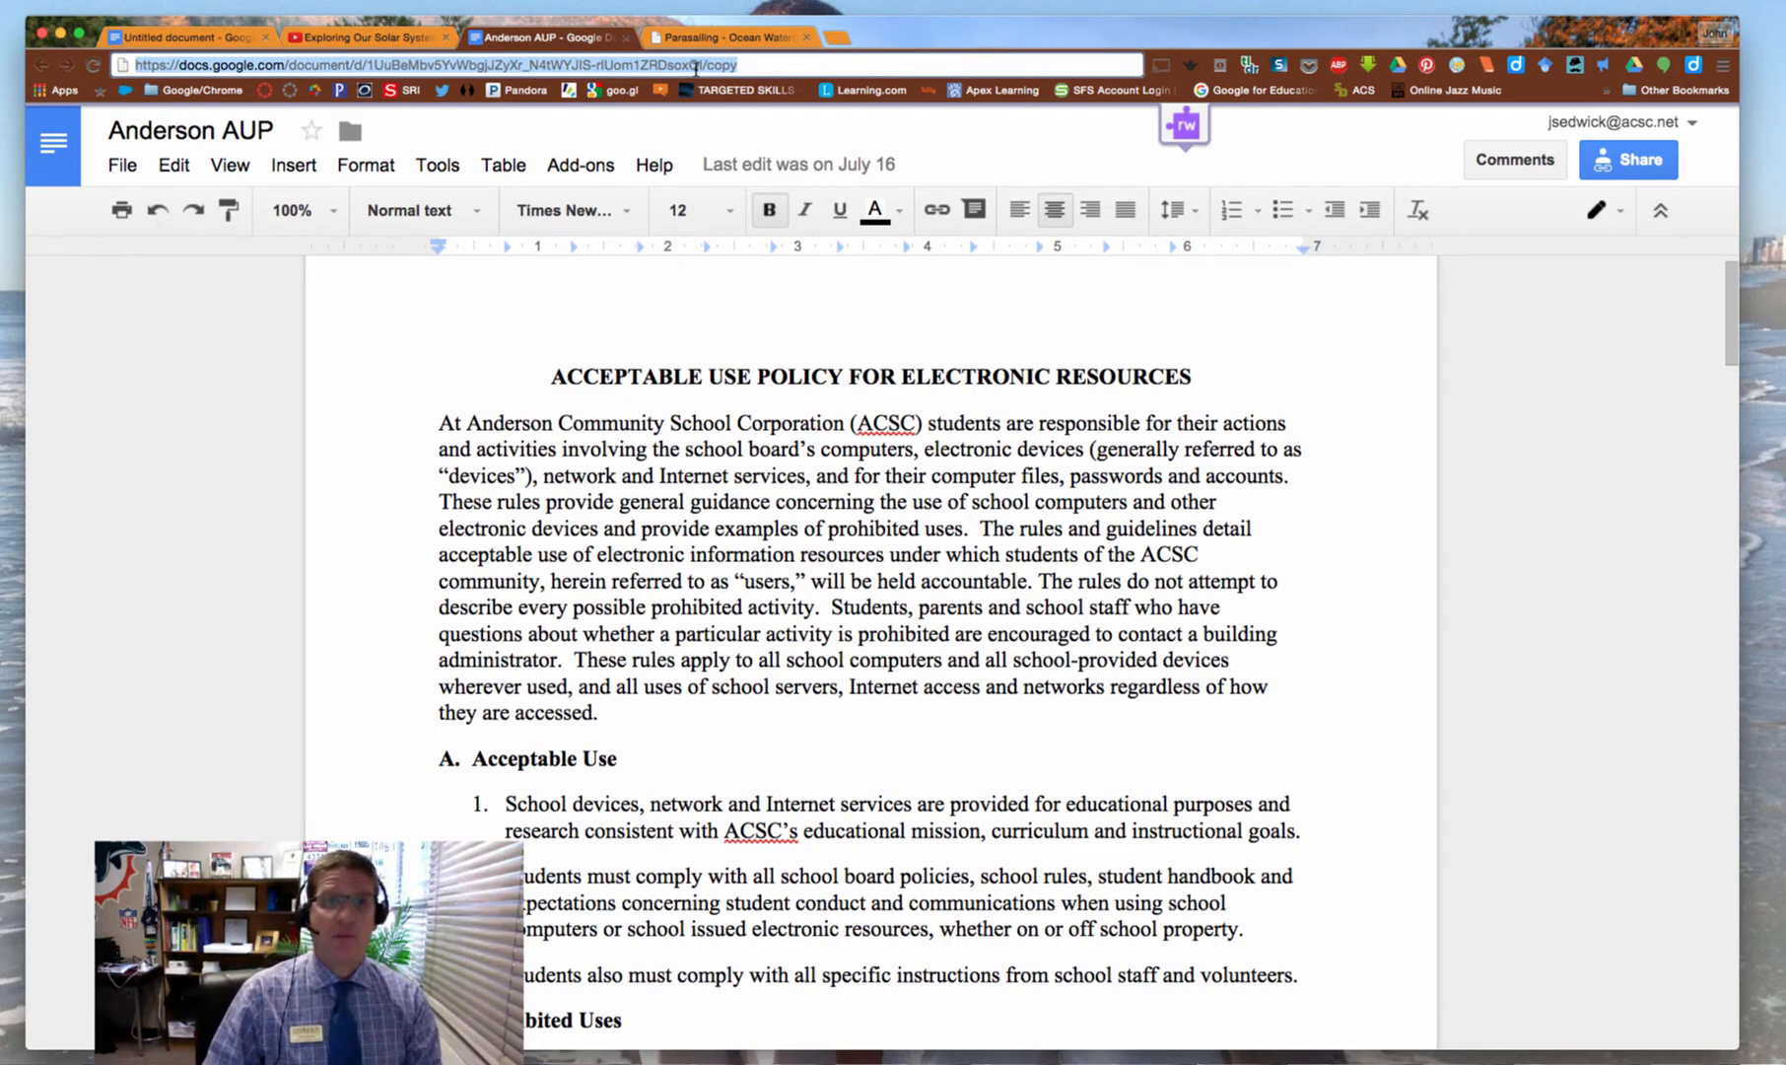
left_click(212, 40)
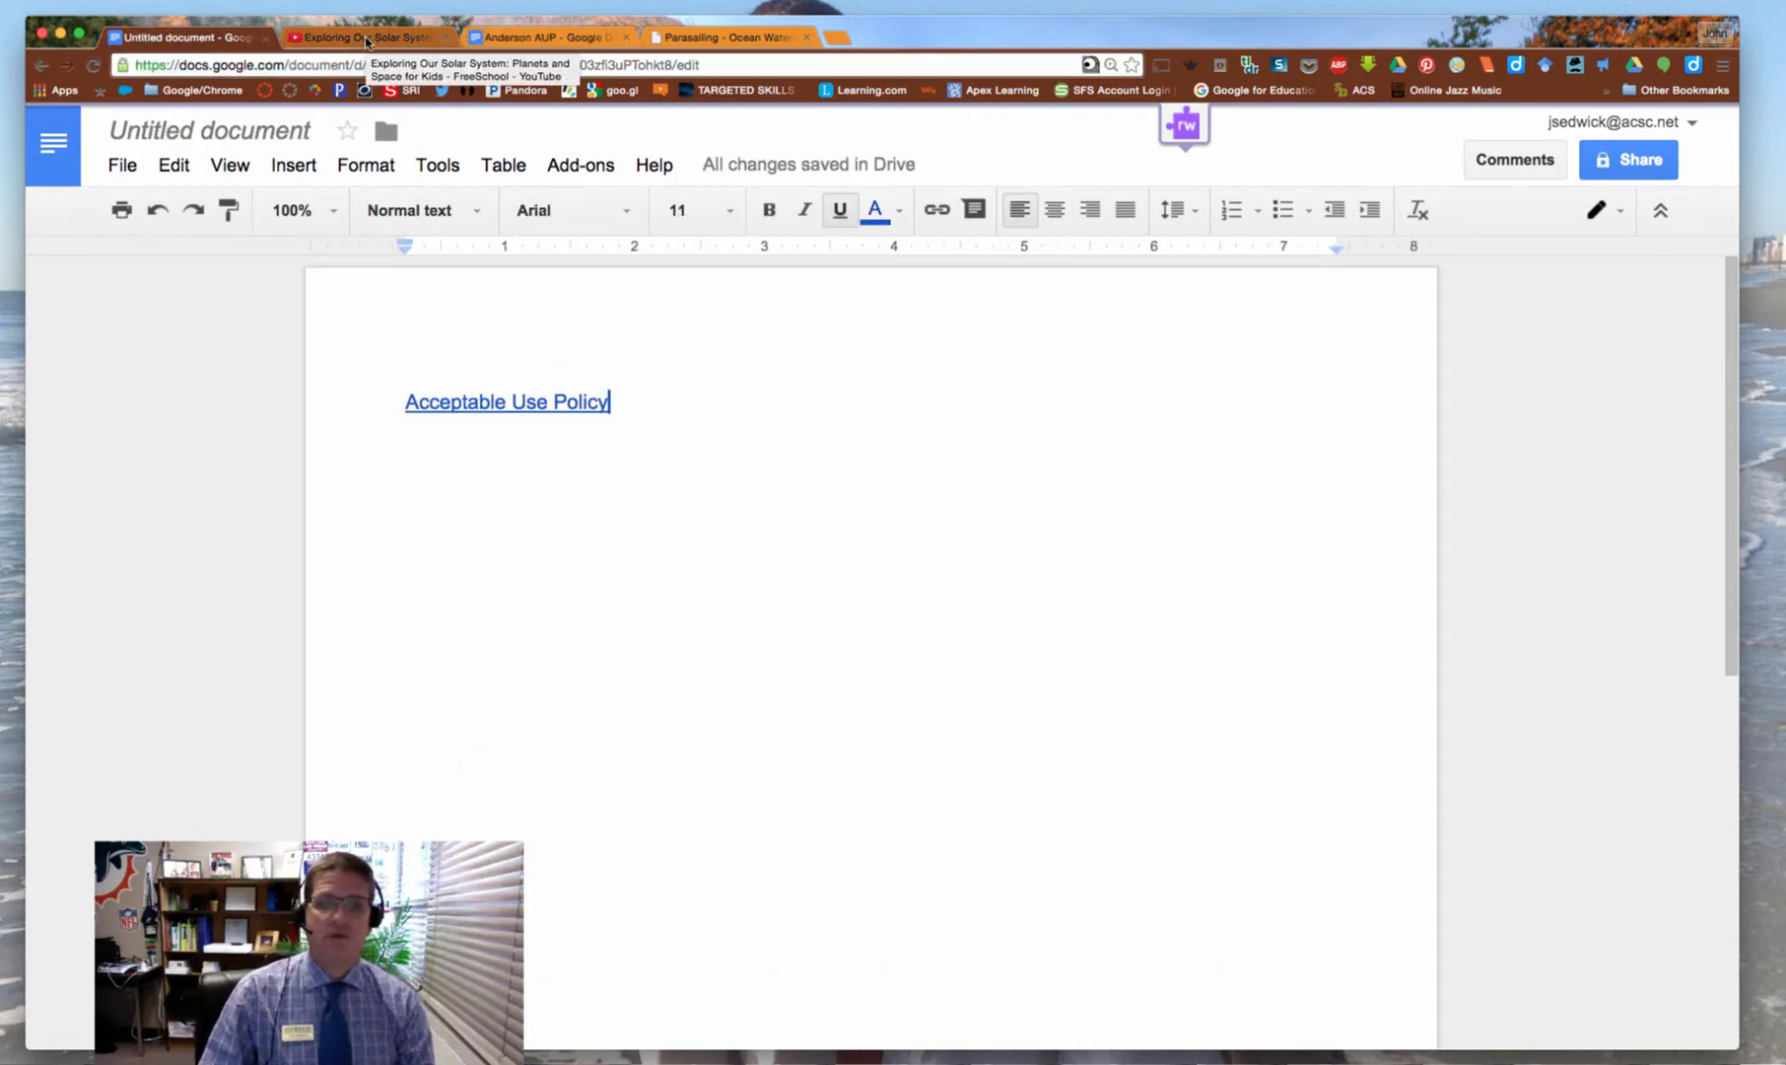
key("Return")
Rewind the Exploring Our Solar System video to 0:00 and select its page address
left_click(374, 41)
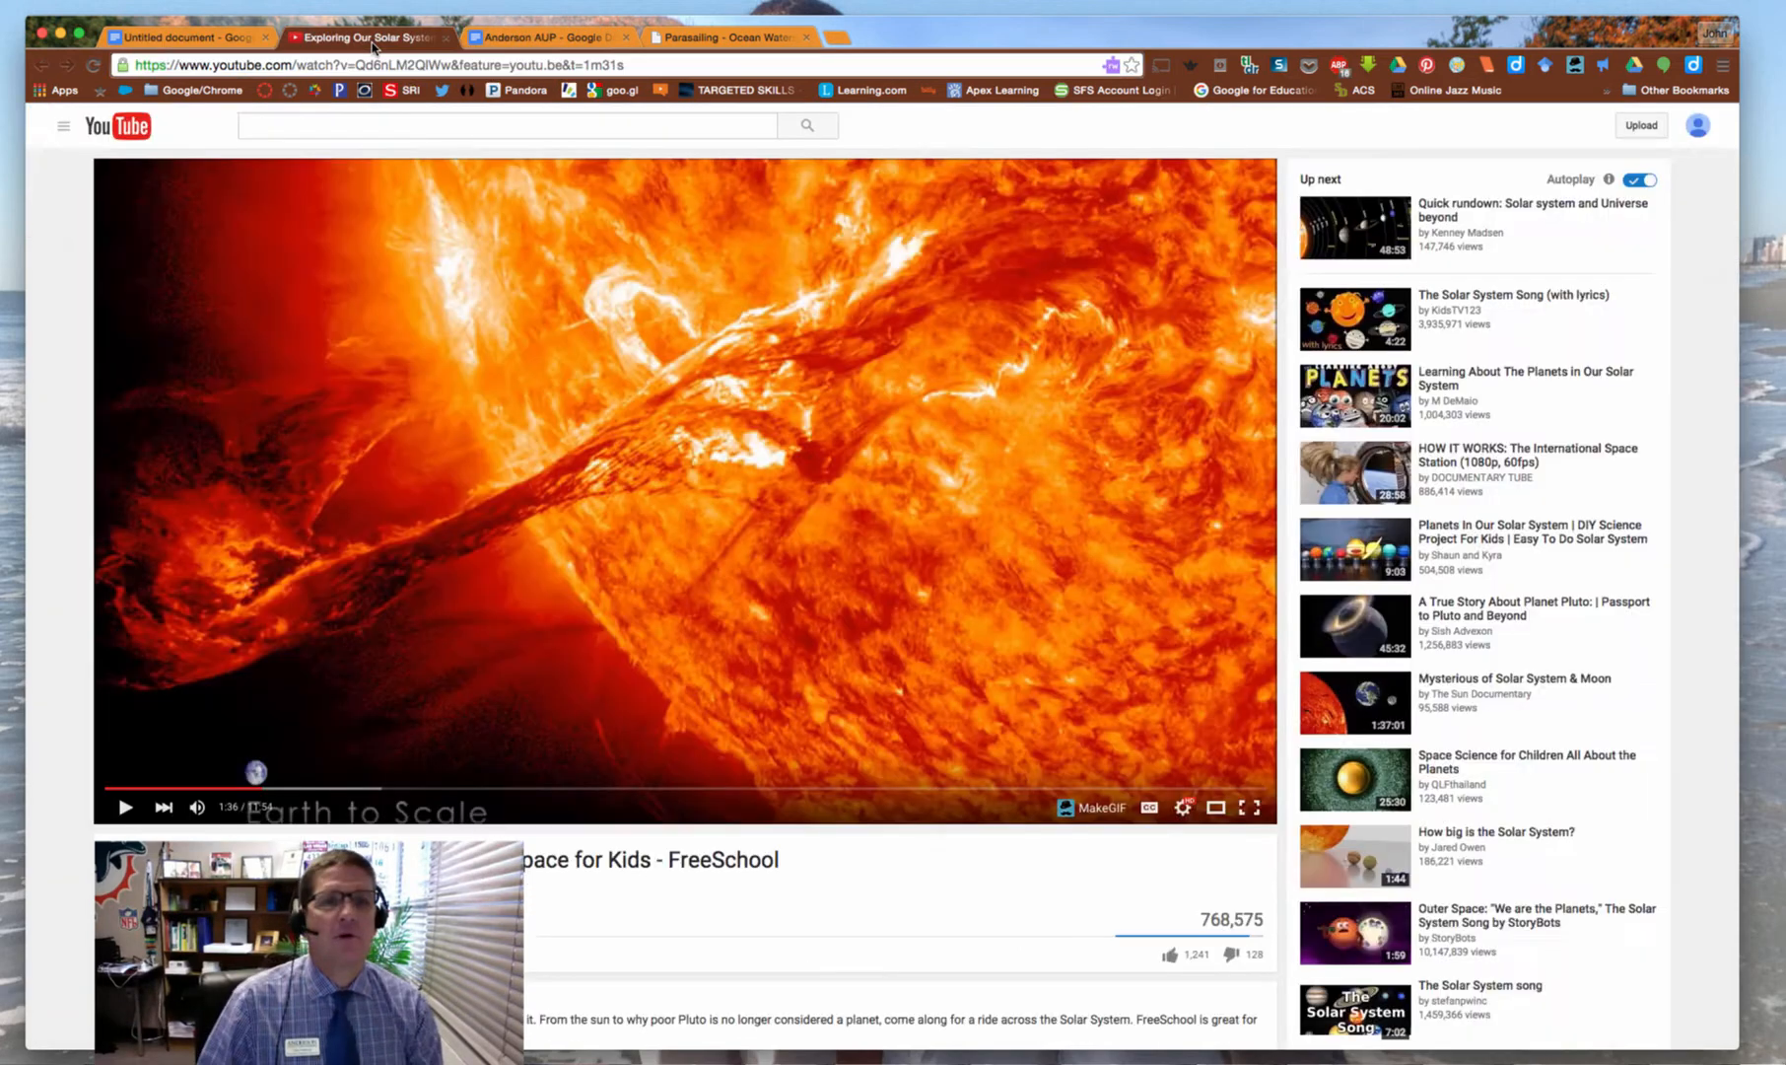
left_click_drag(259, 788, 131, 792)
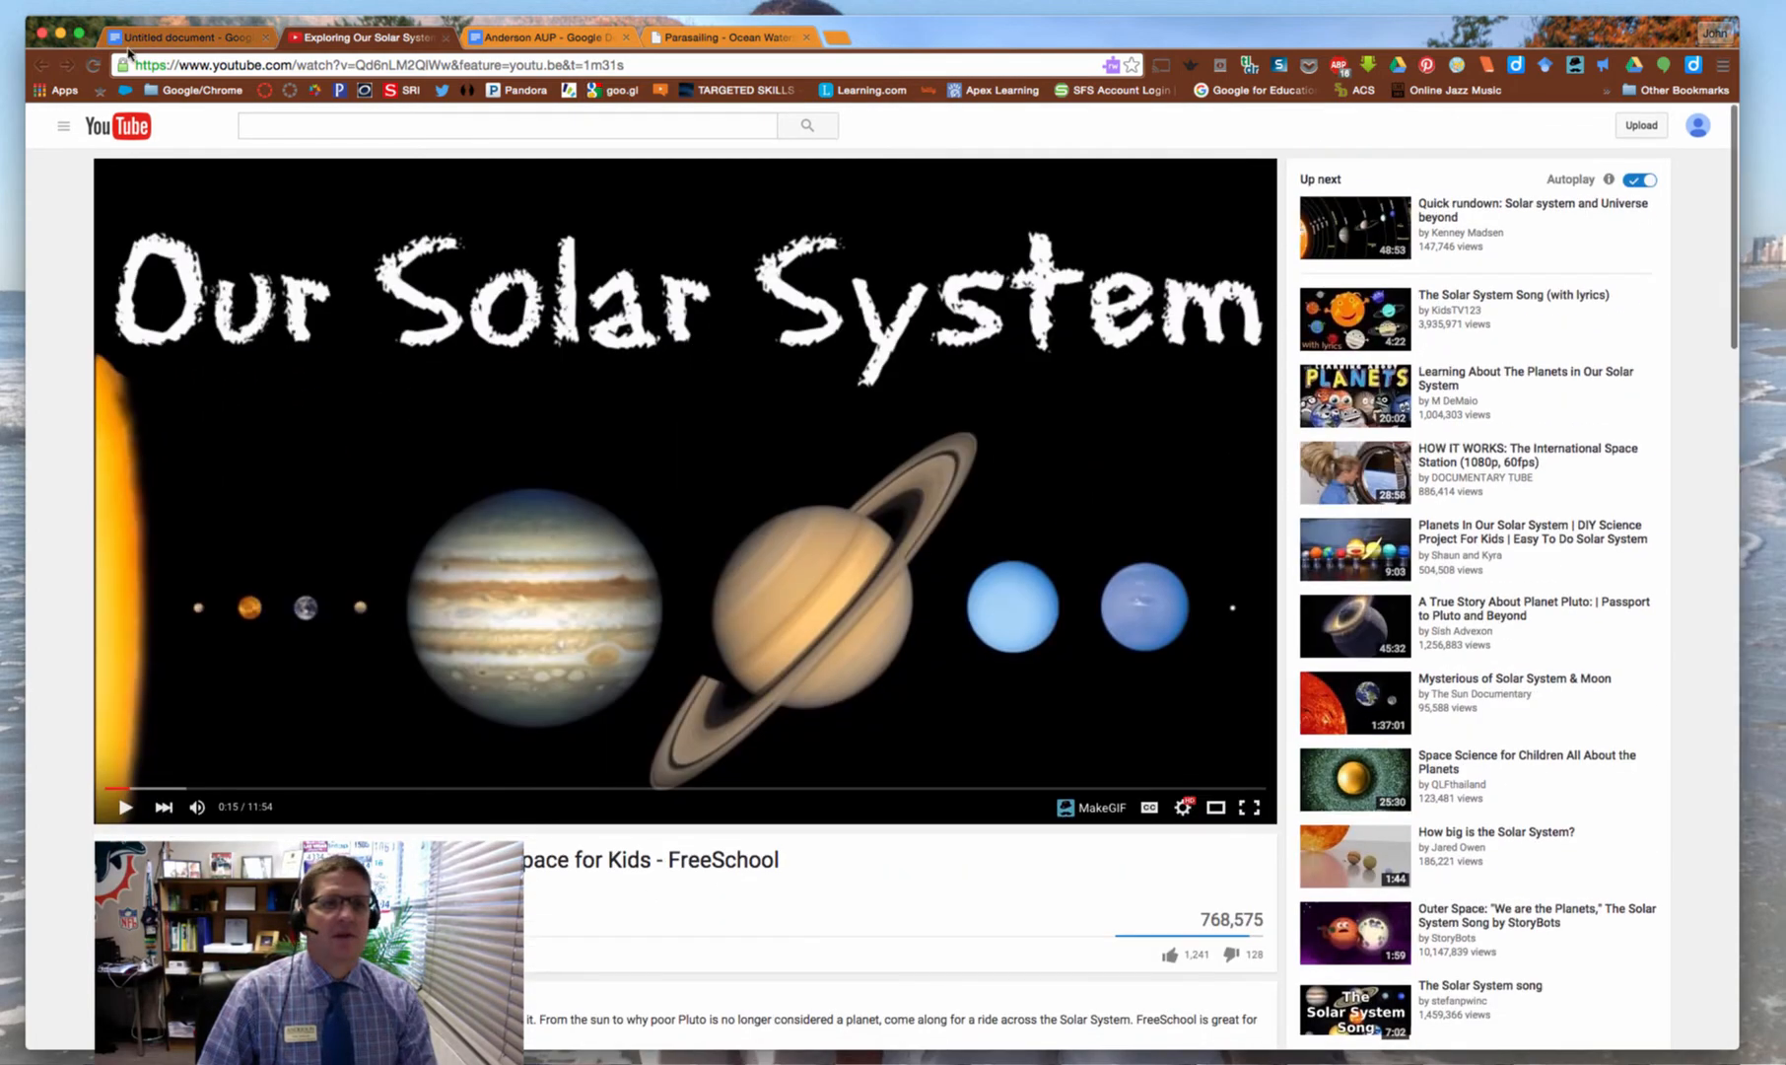
left_click(251, 66)
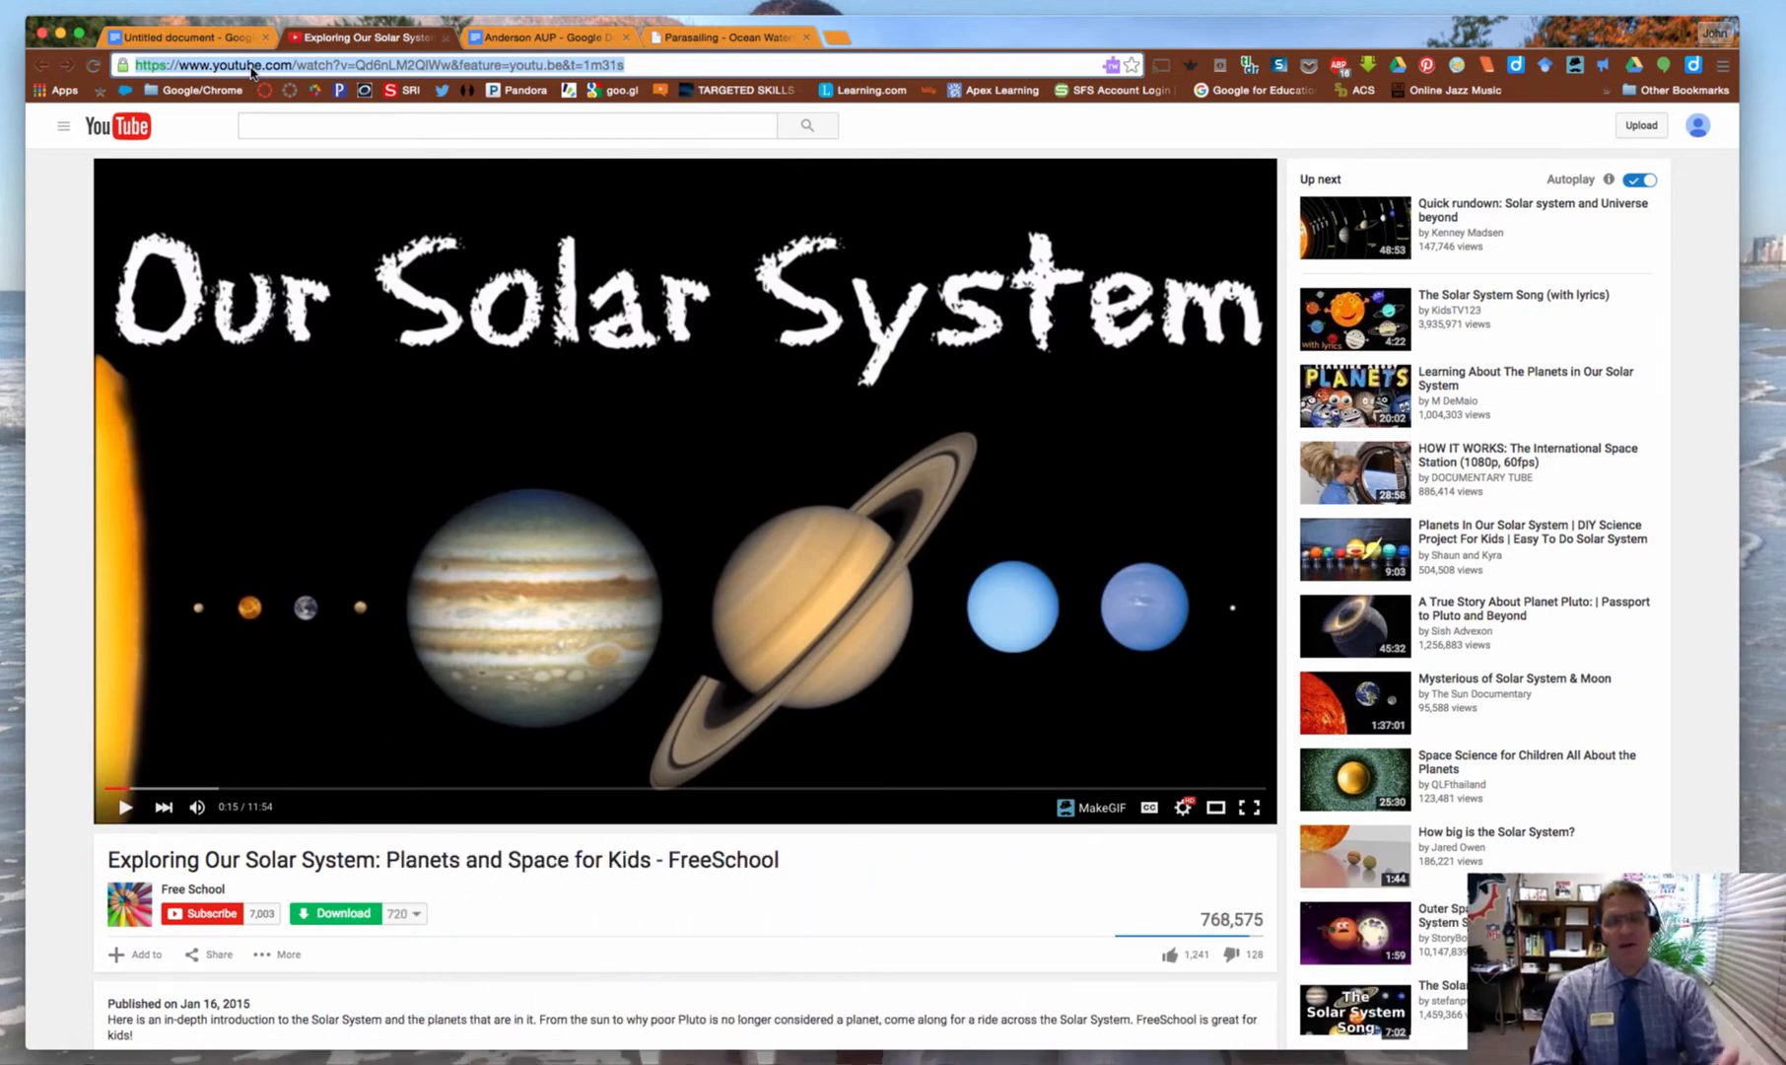
scroll(217, 779, "down", 3)
Set the video's share link to start at 2:00
left_click(210, 775)
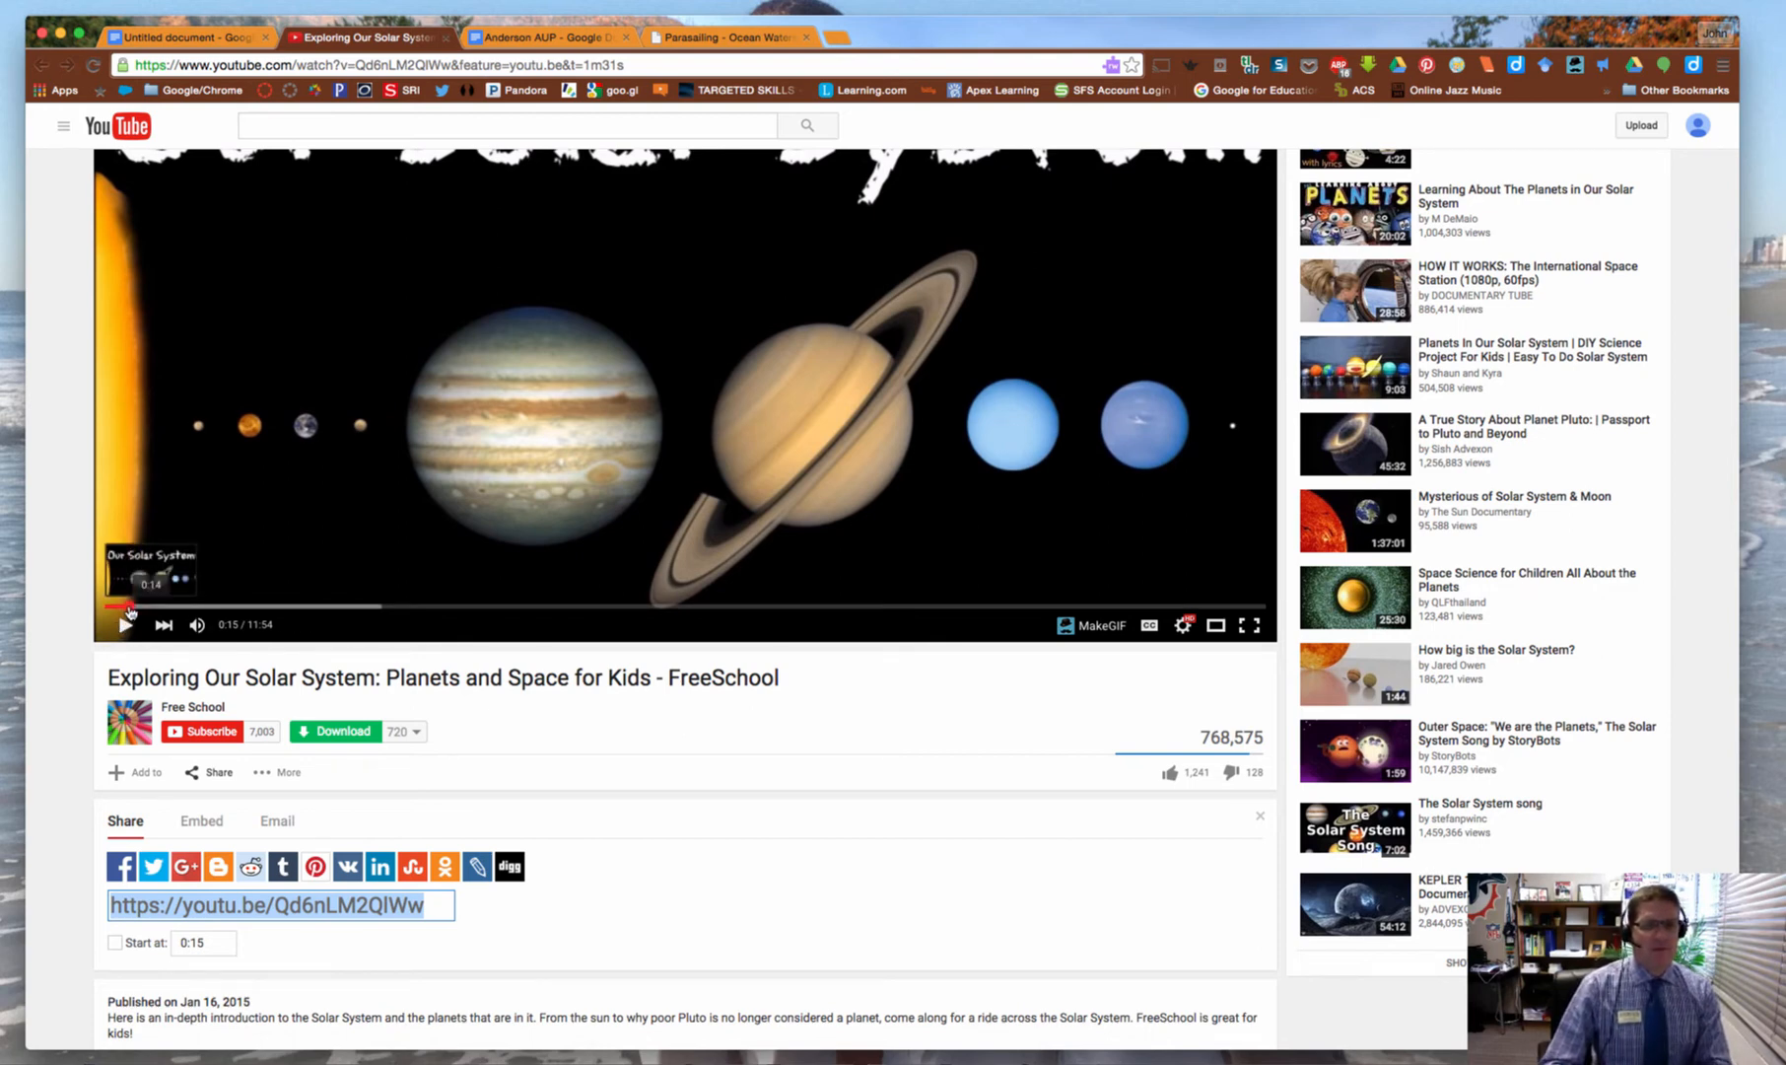
left_click_drag(128, 609, 302, 609)
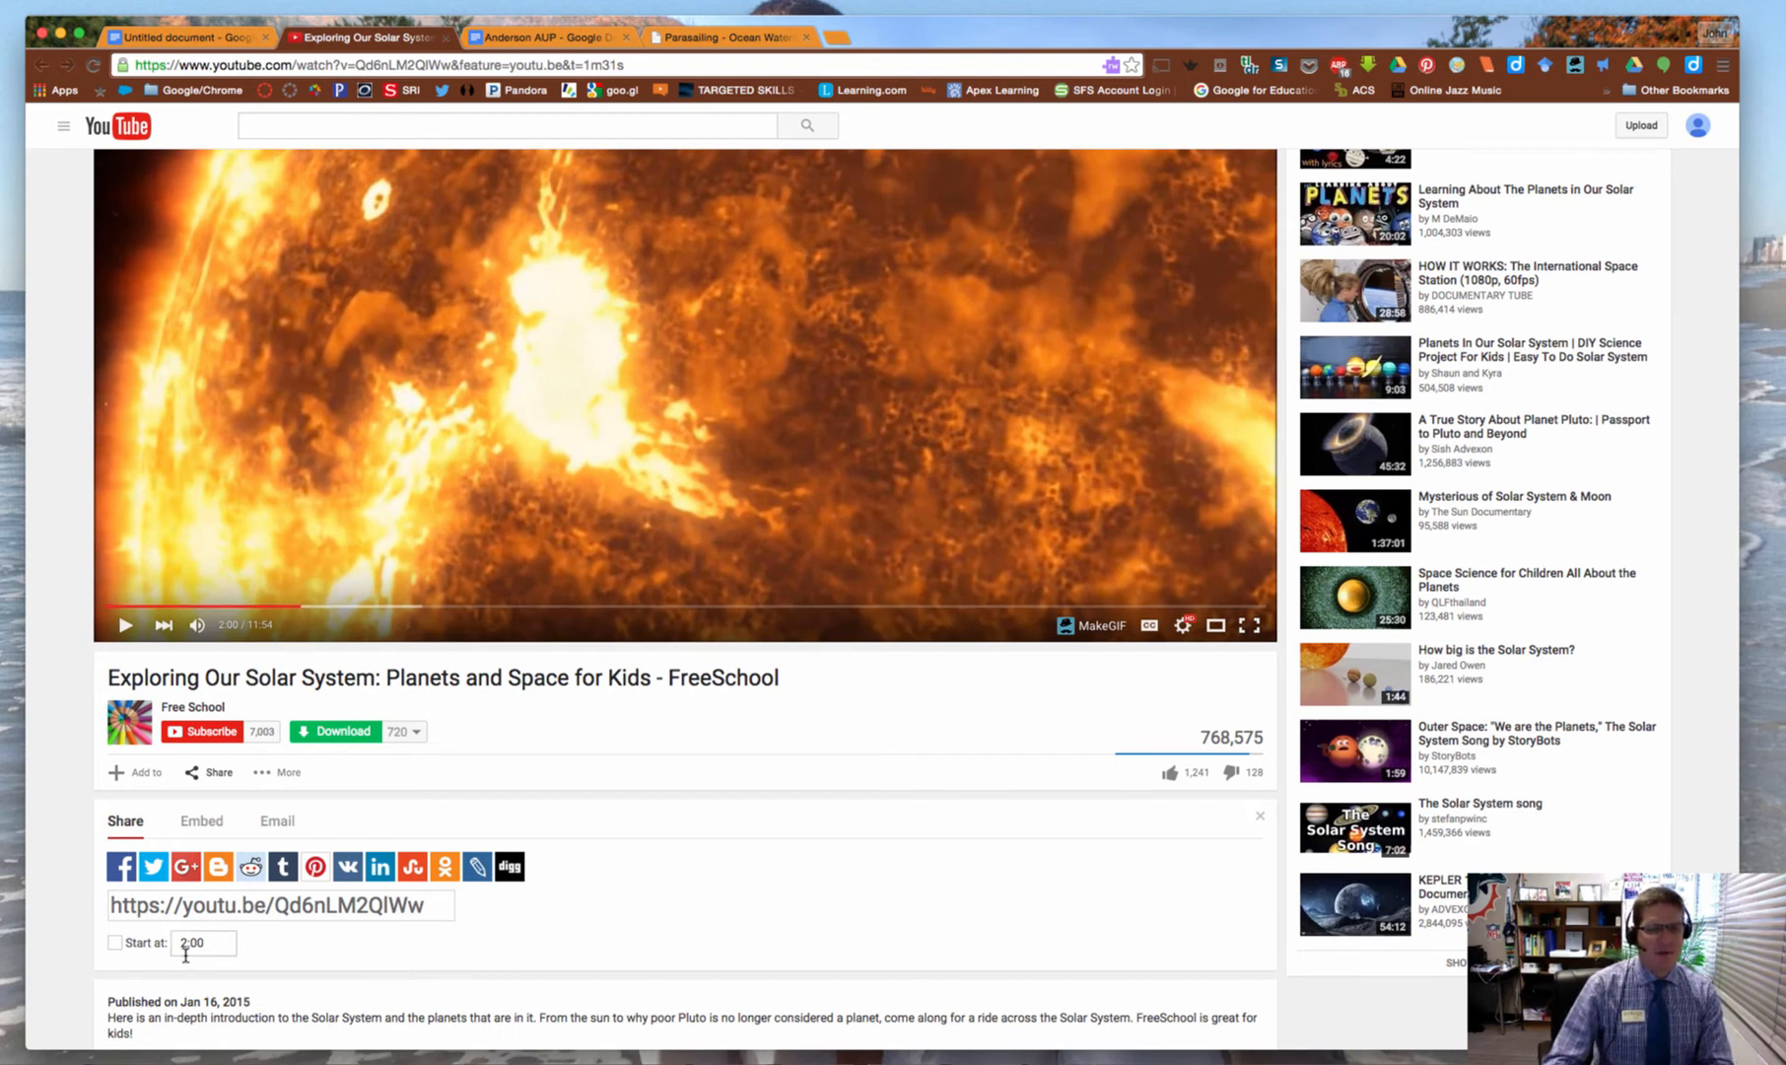
left_click(117, 944)
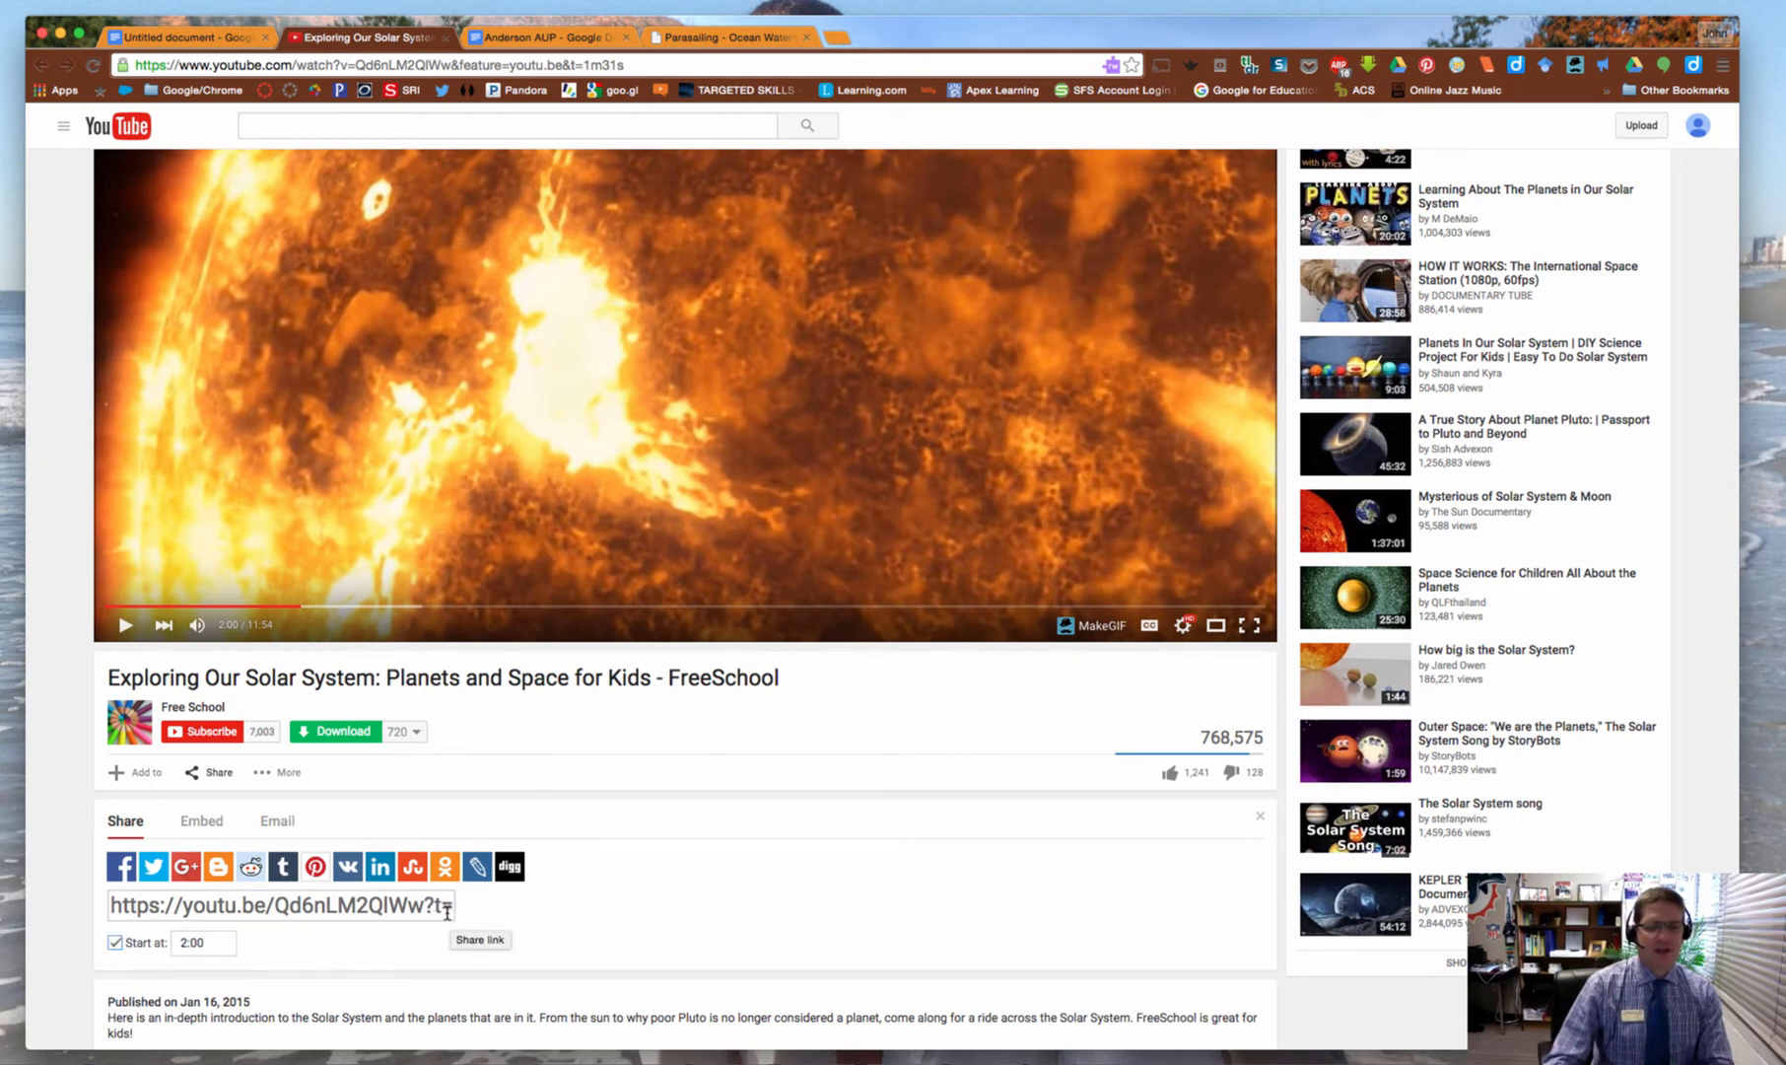
Copy the timed share link (?t=2m) and return to the Untitled document
right_click(422, 914)
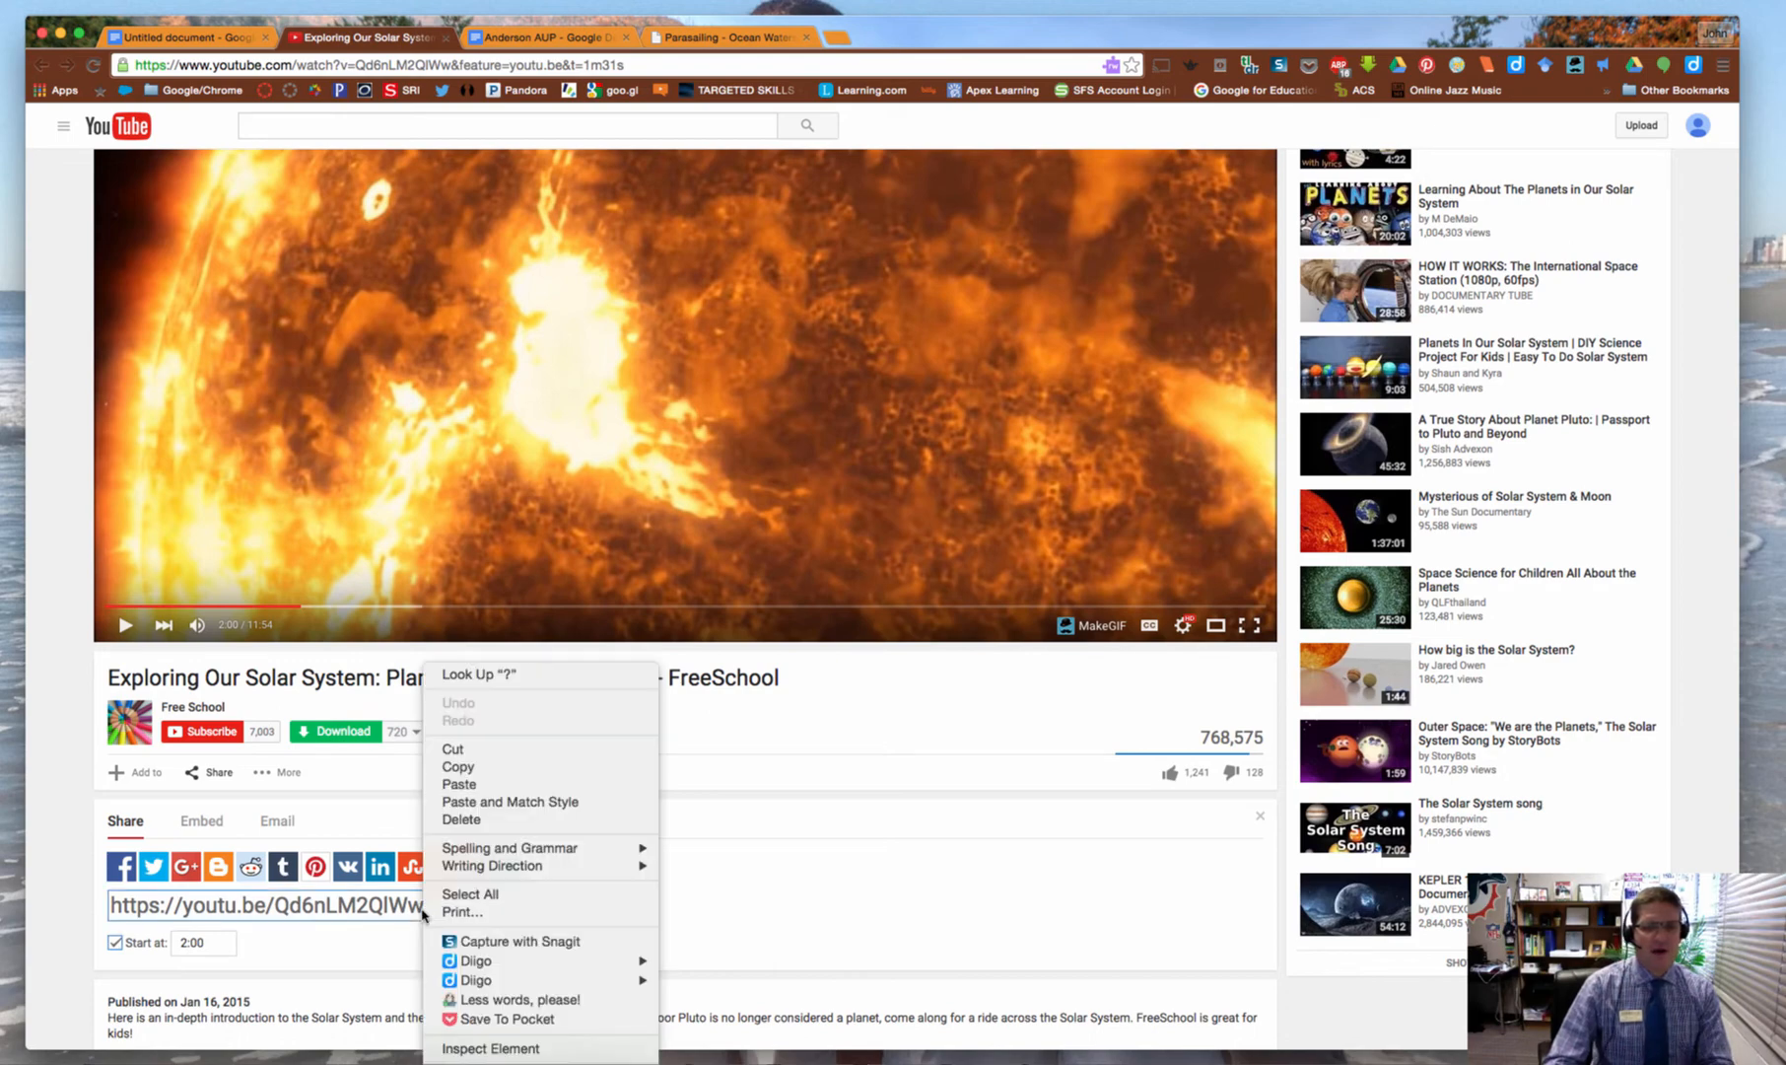
left_click(388, 909)
right_click(385, 909)
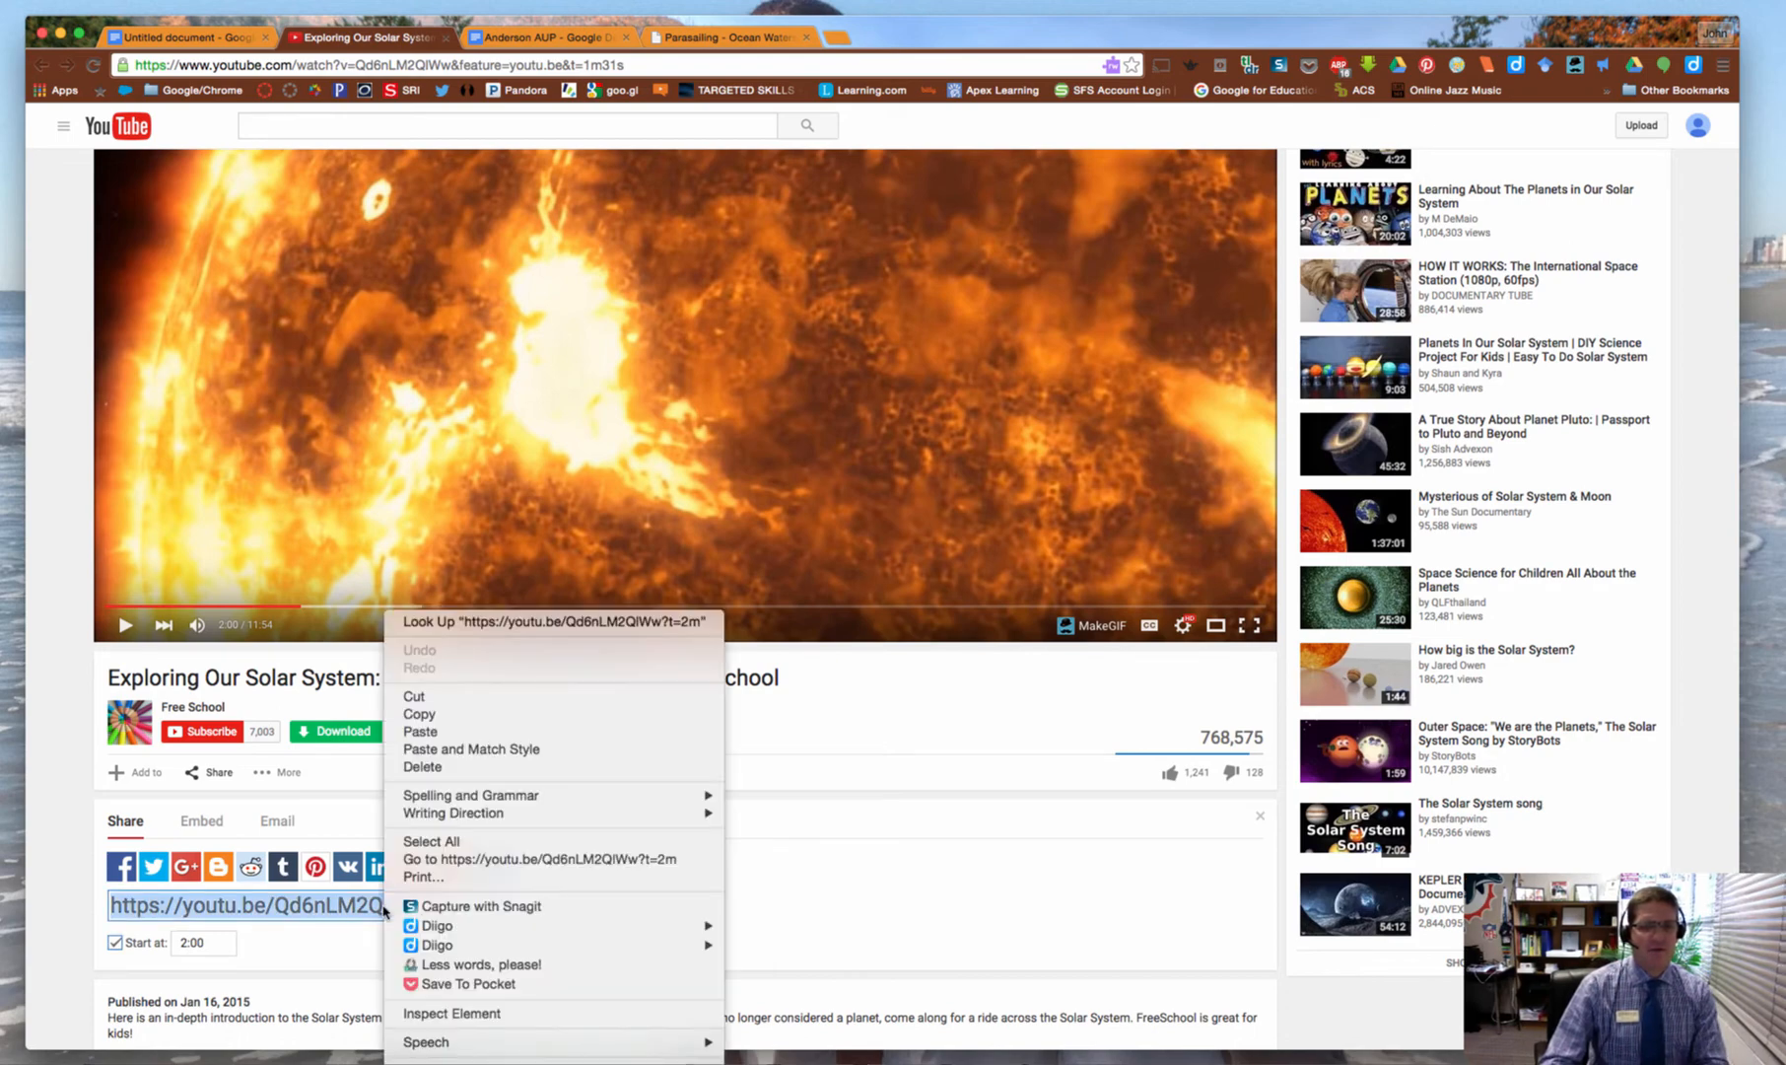
left_click(419, 714)
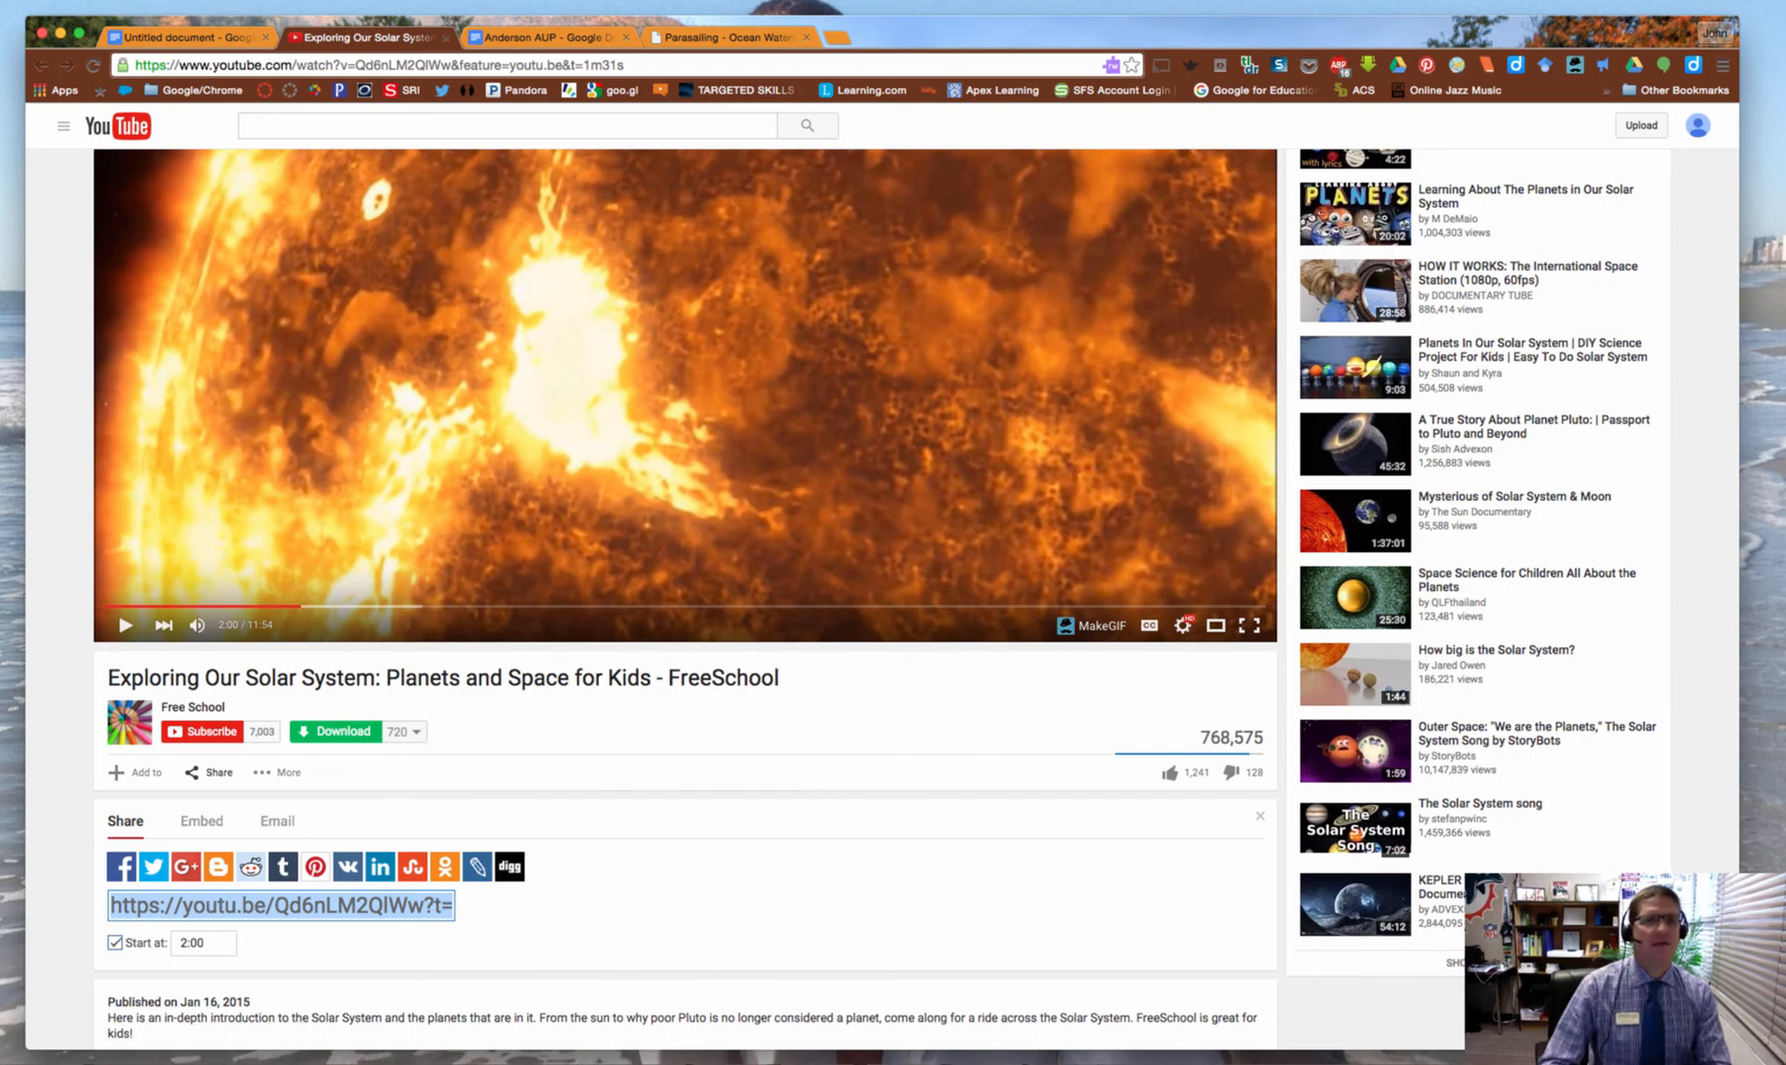
left_click(183, 38)
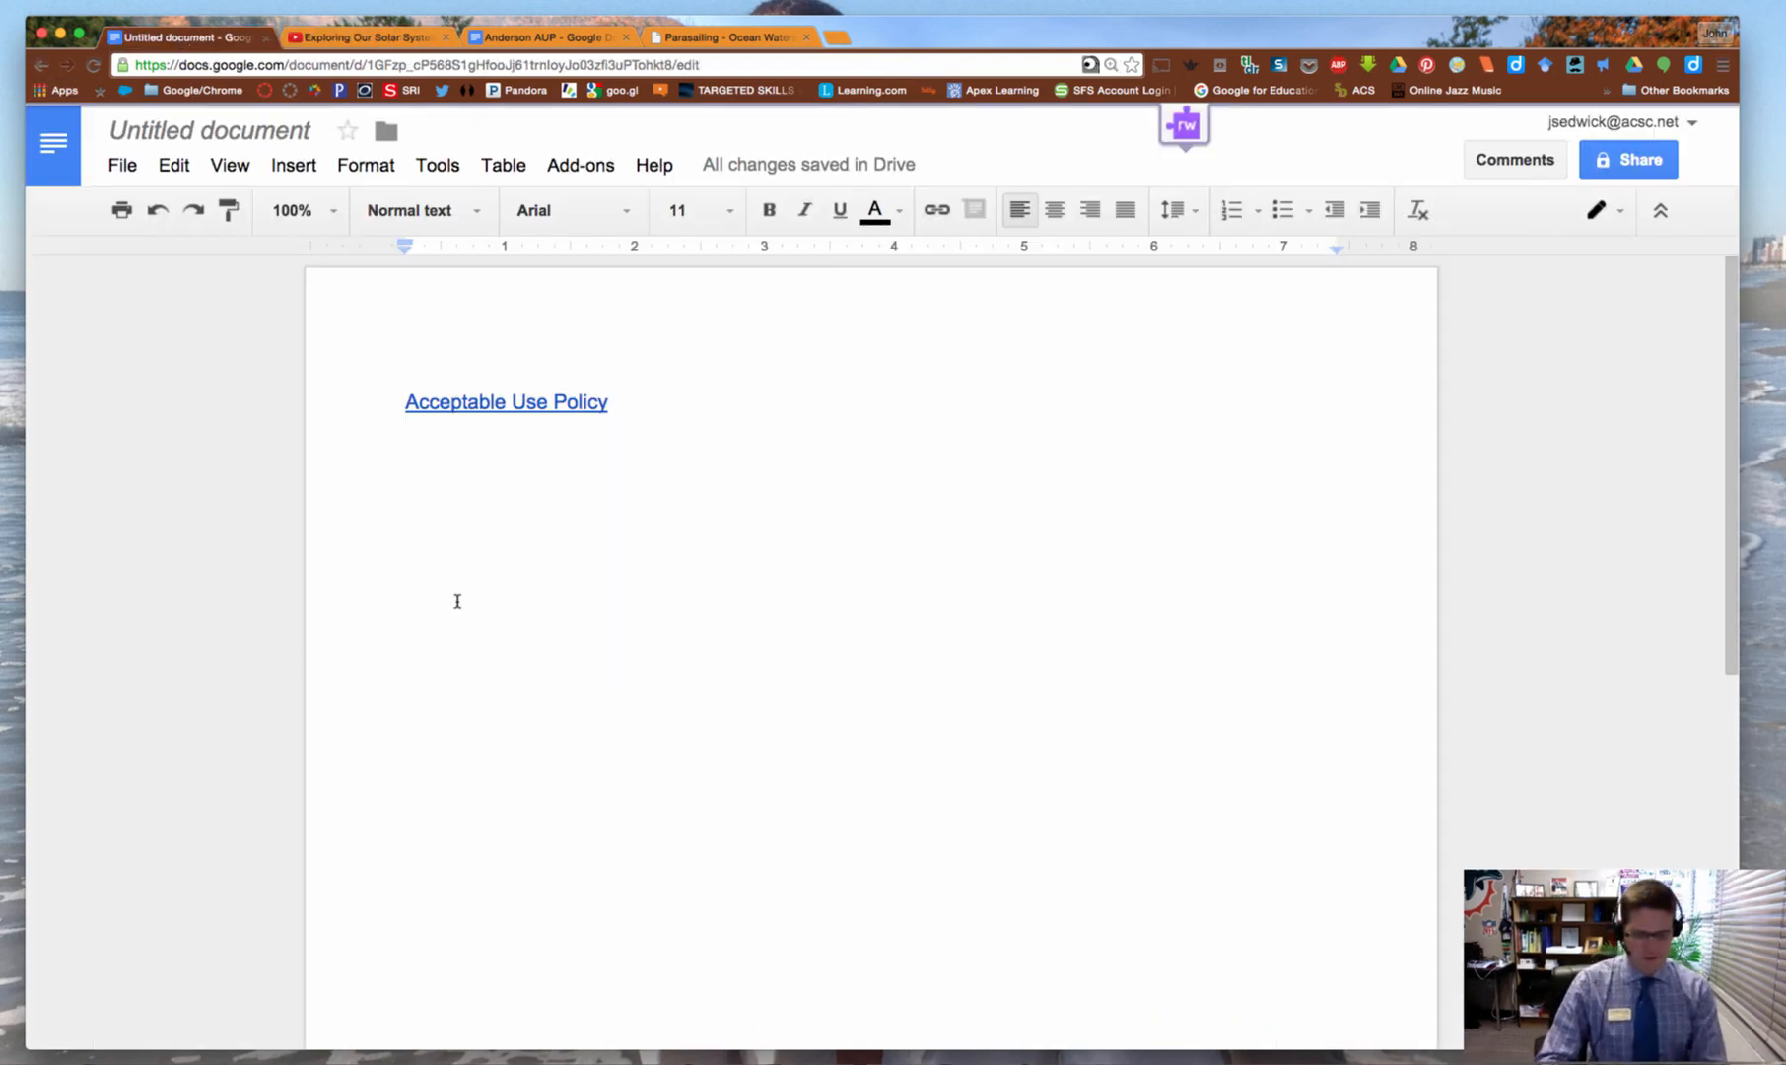
Type 'Solar System Video' and hyperlink it to the pasted YouTube share link starting at 2:00
type("Solar")
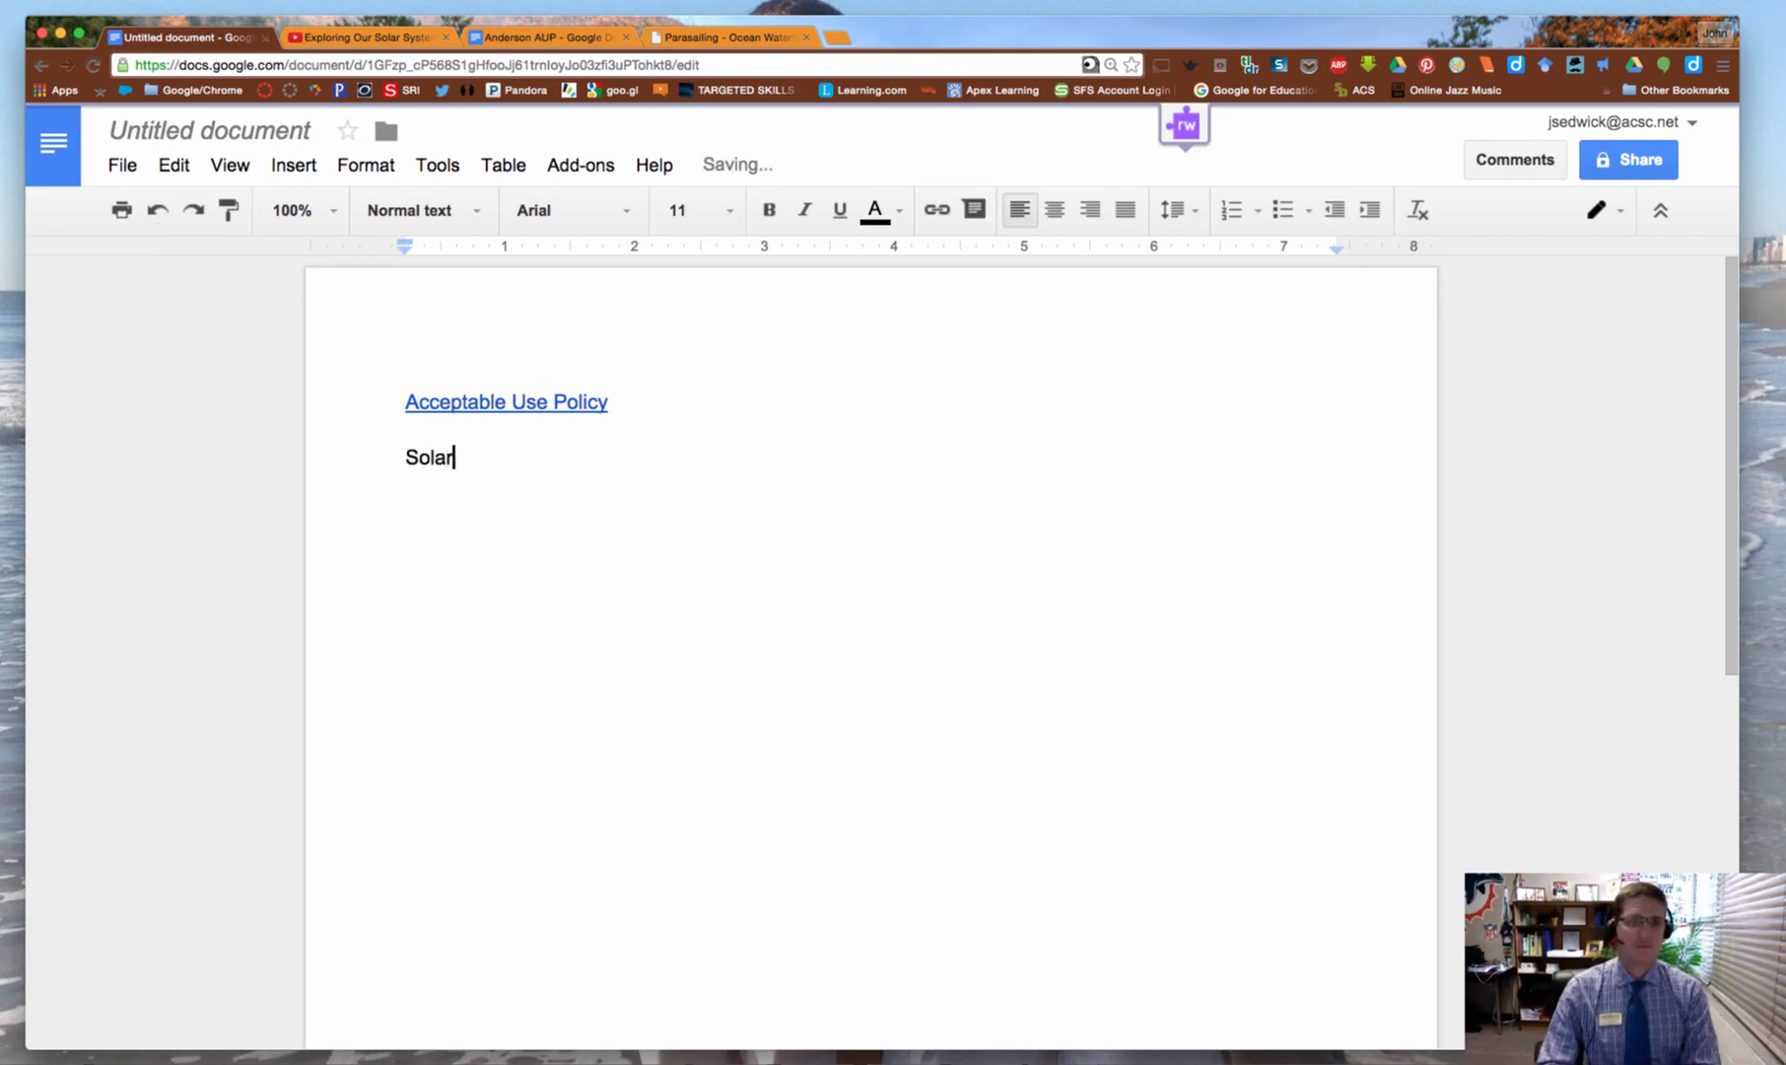
type(" System Video")
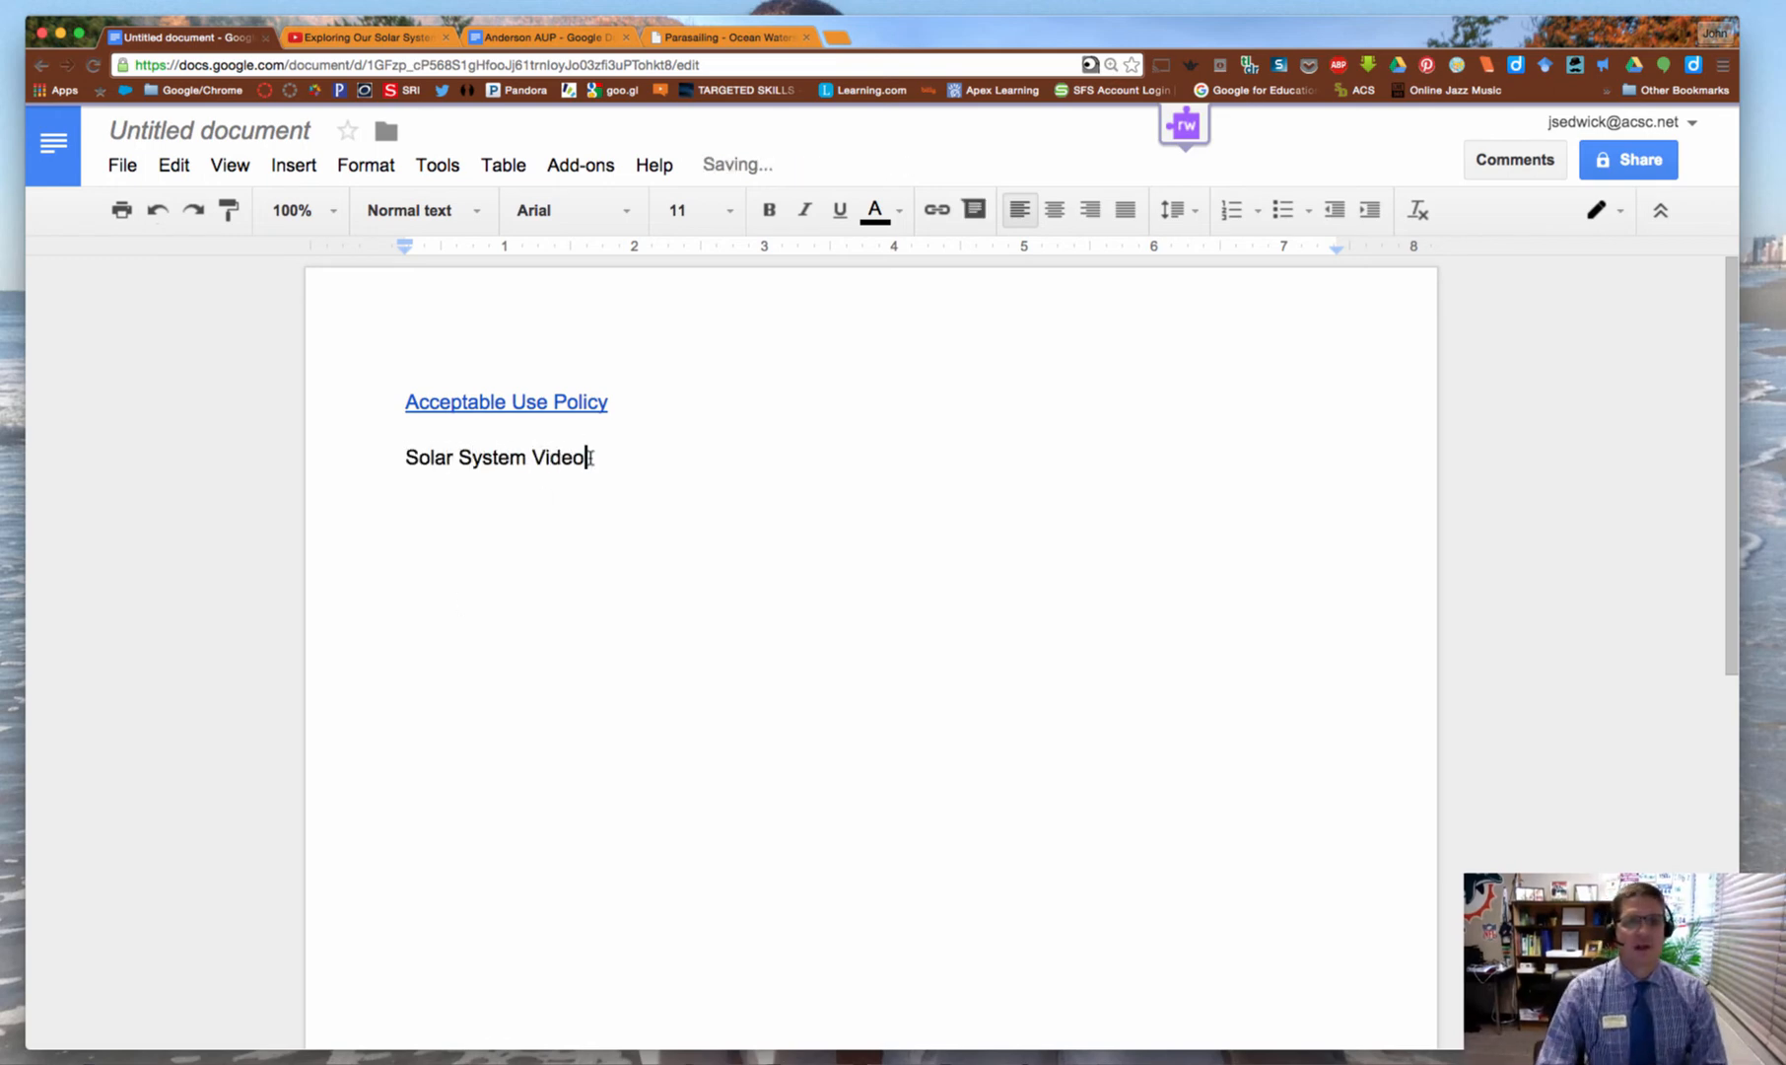
left_click_drag(589, 456, 379, 451)
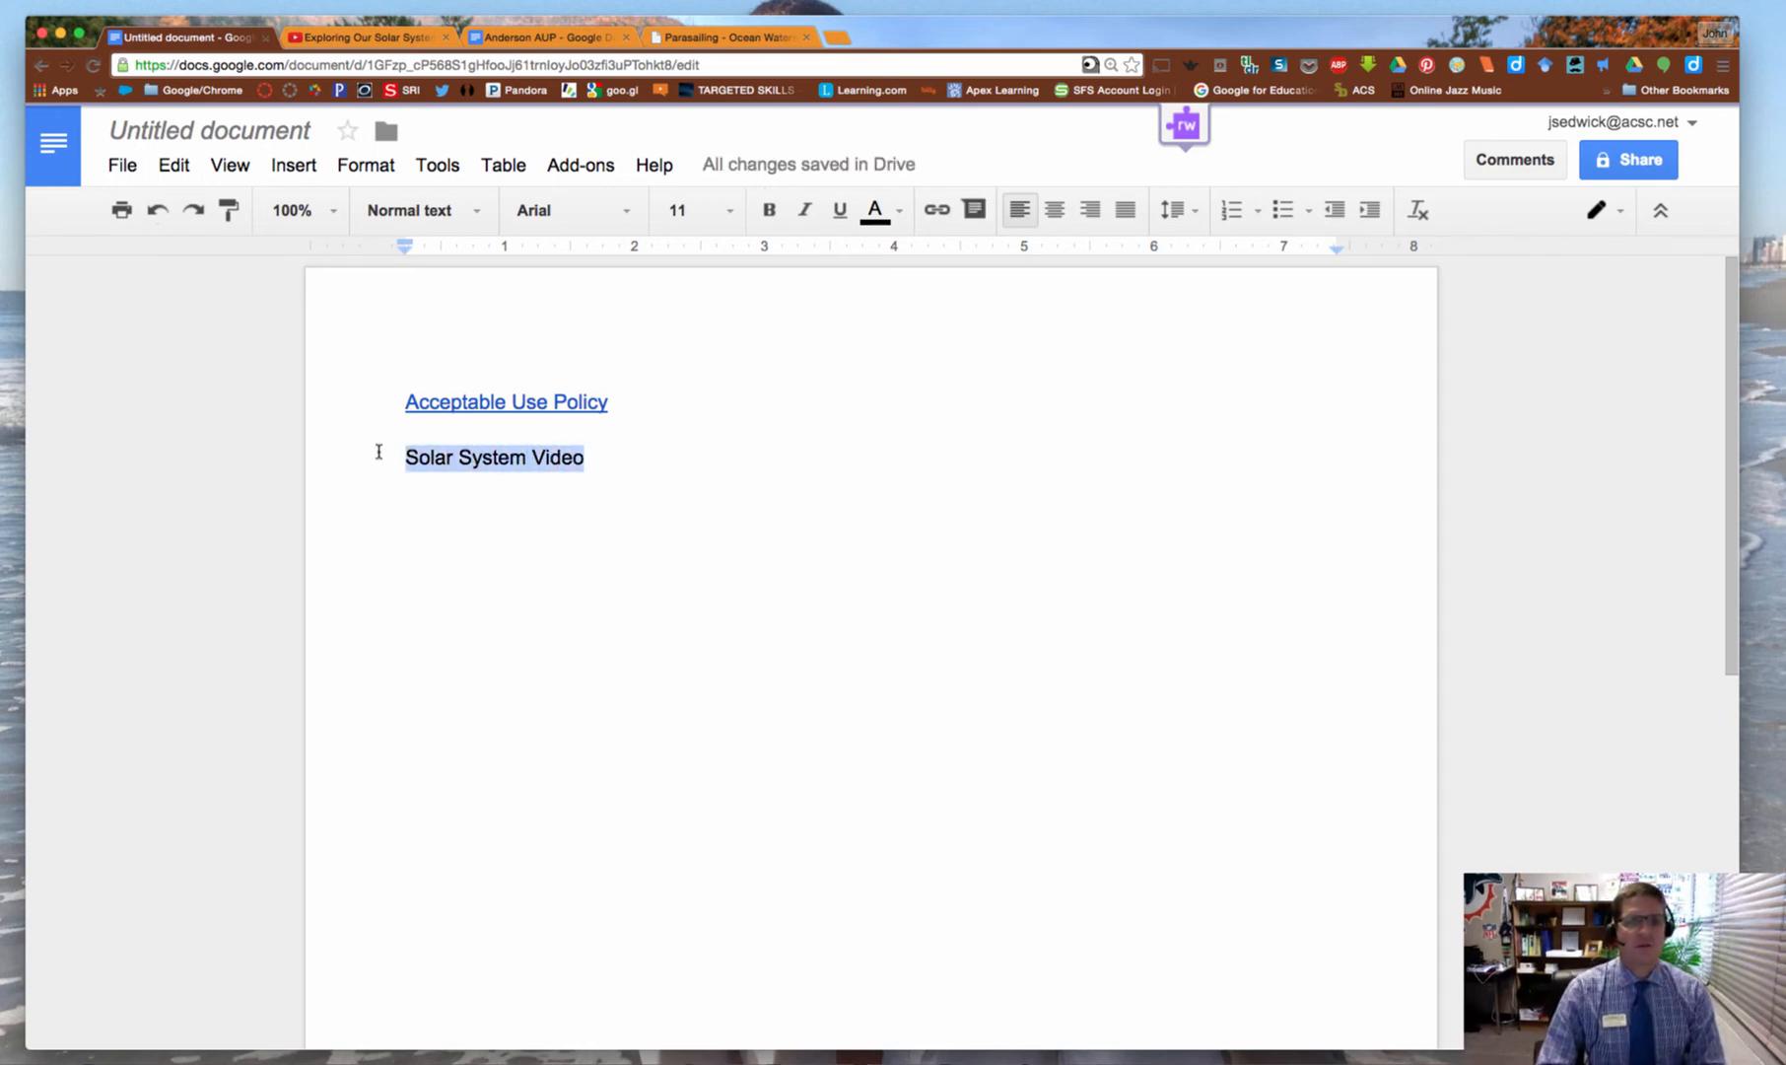
left_click(931, 210)
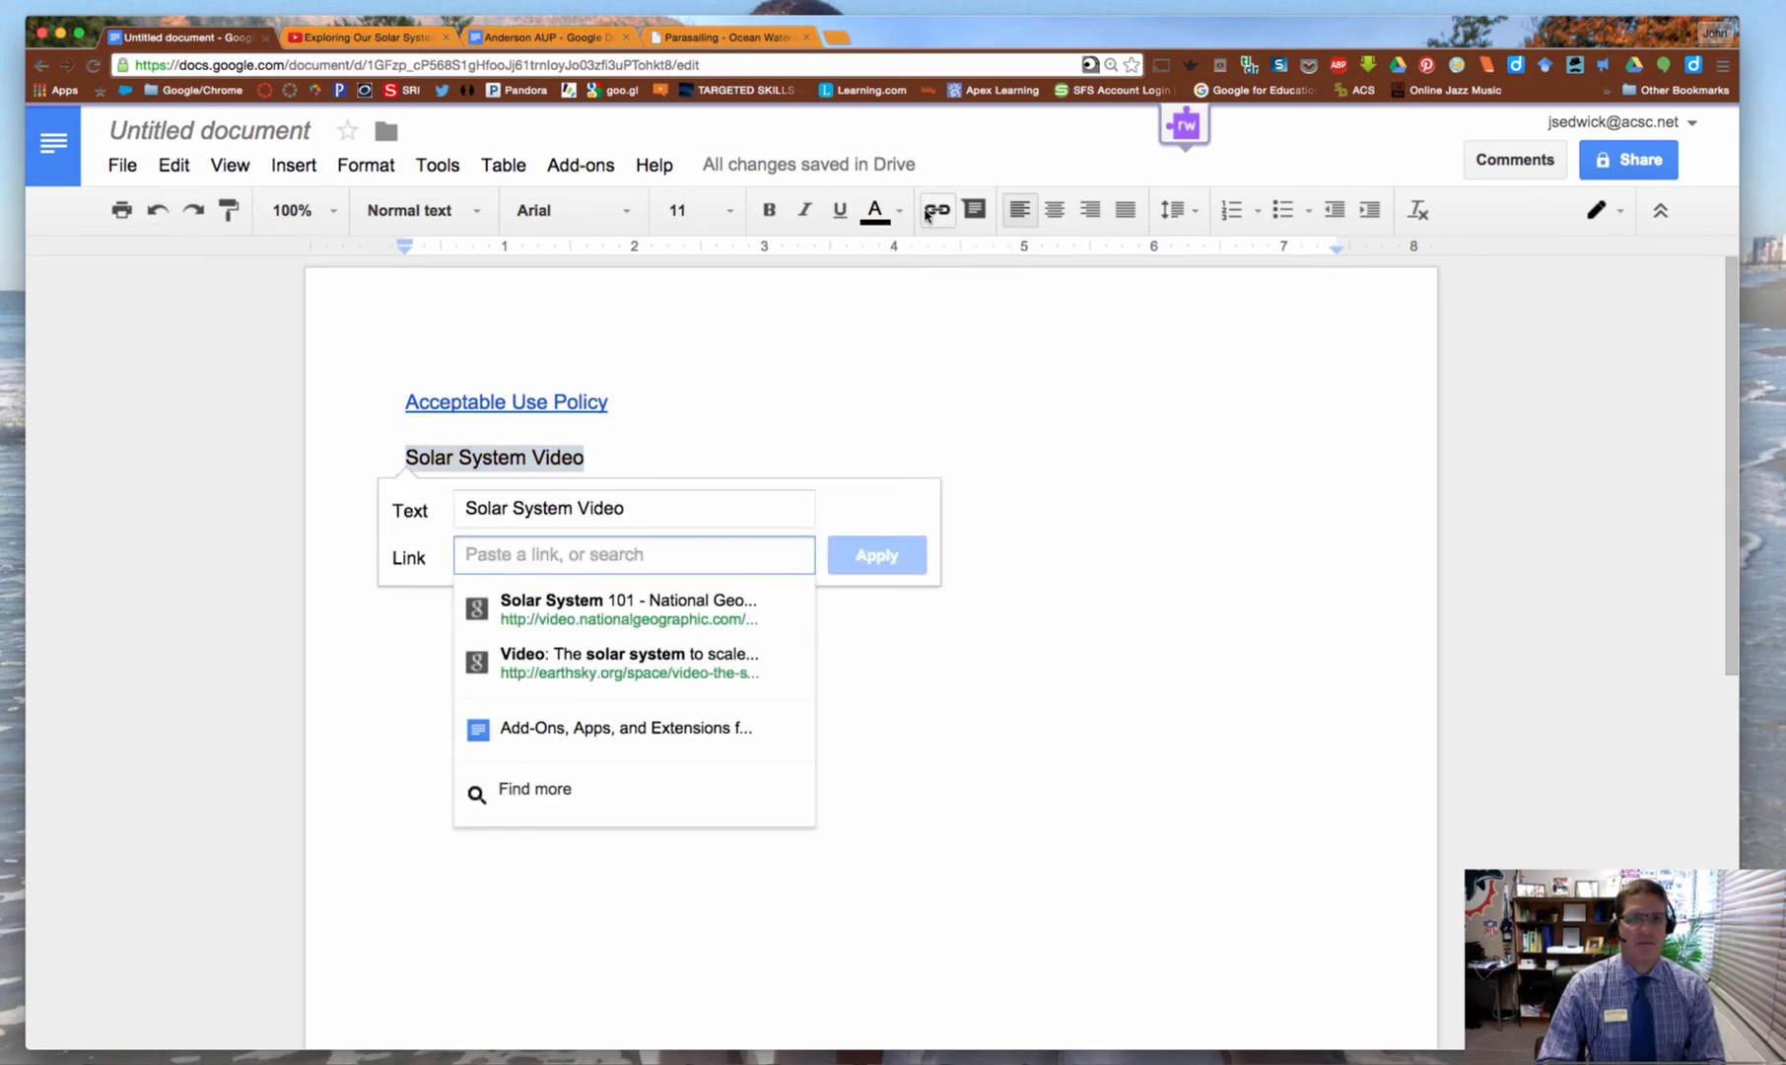
right_click(472, 558)
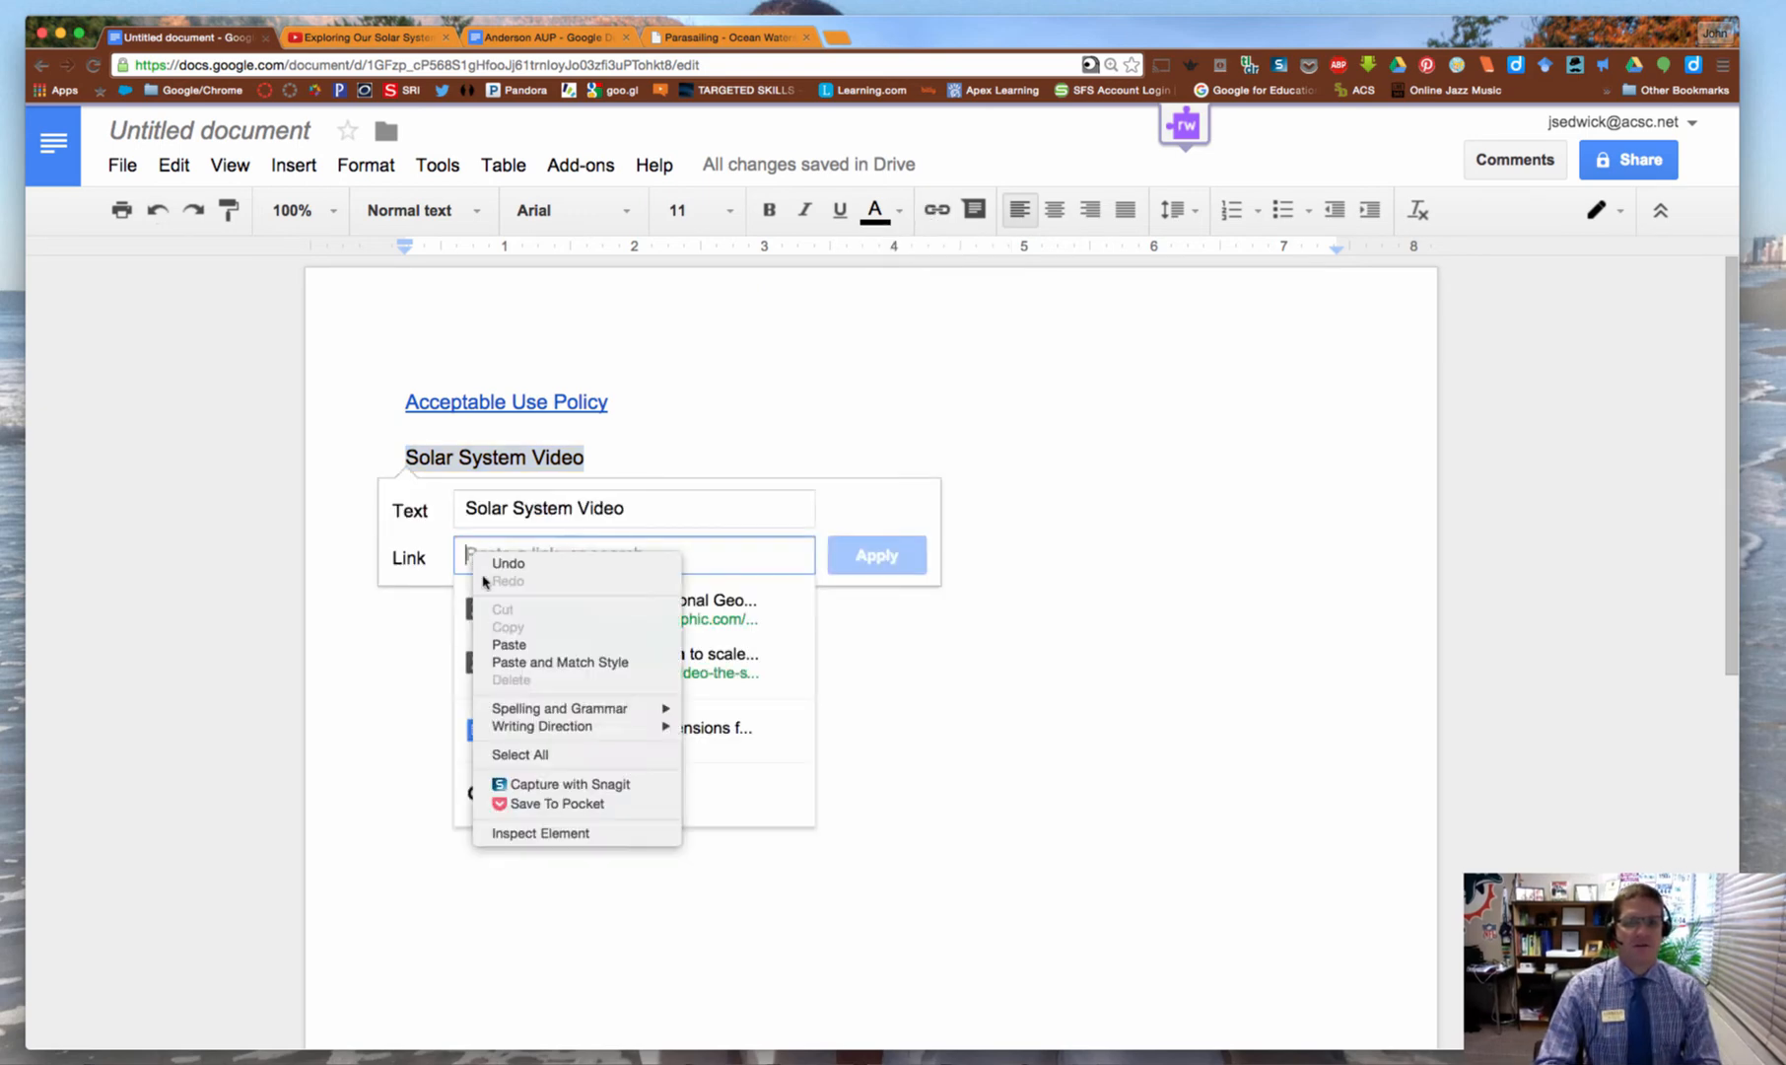
left_click(508, 643)
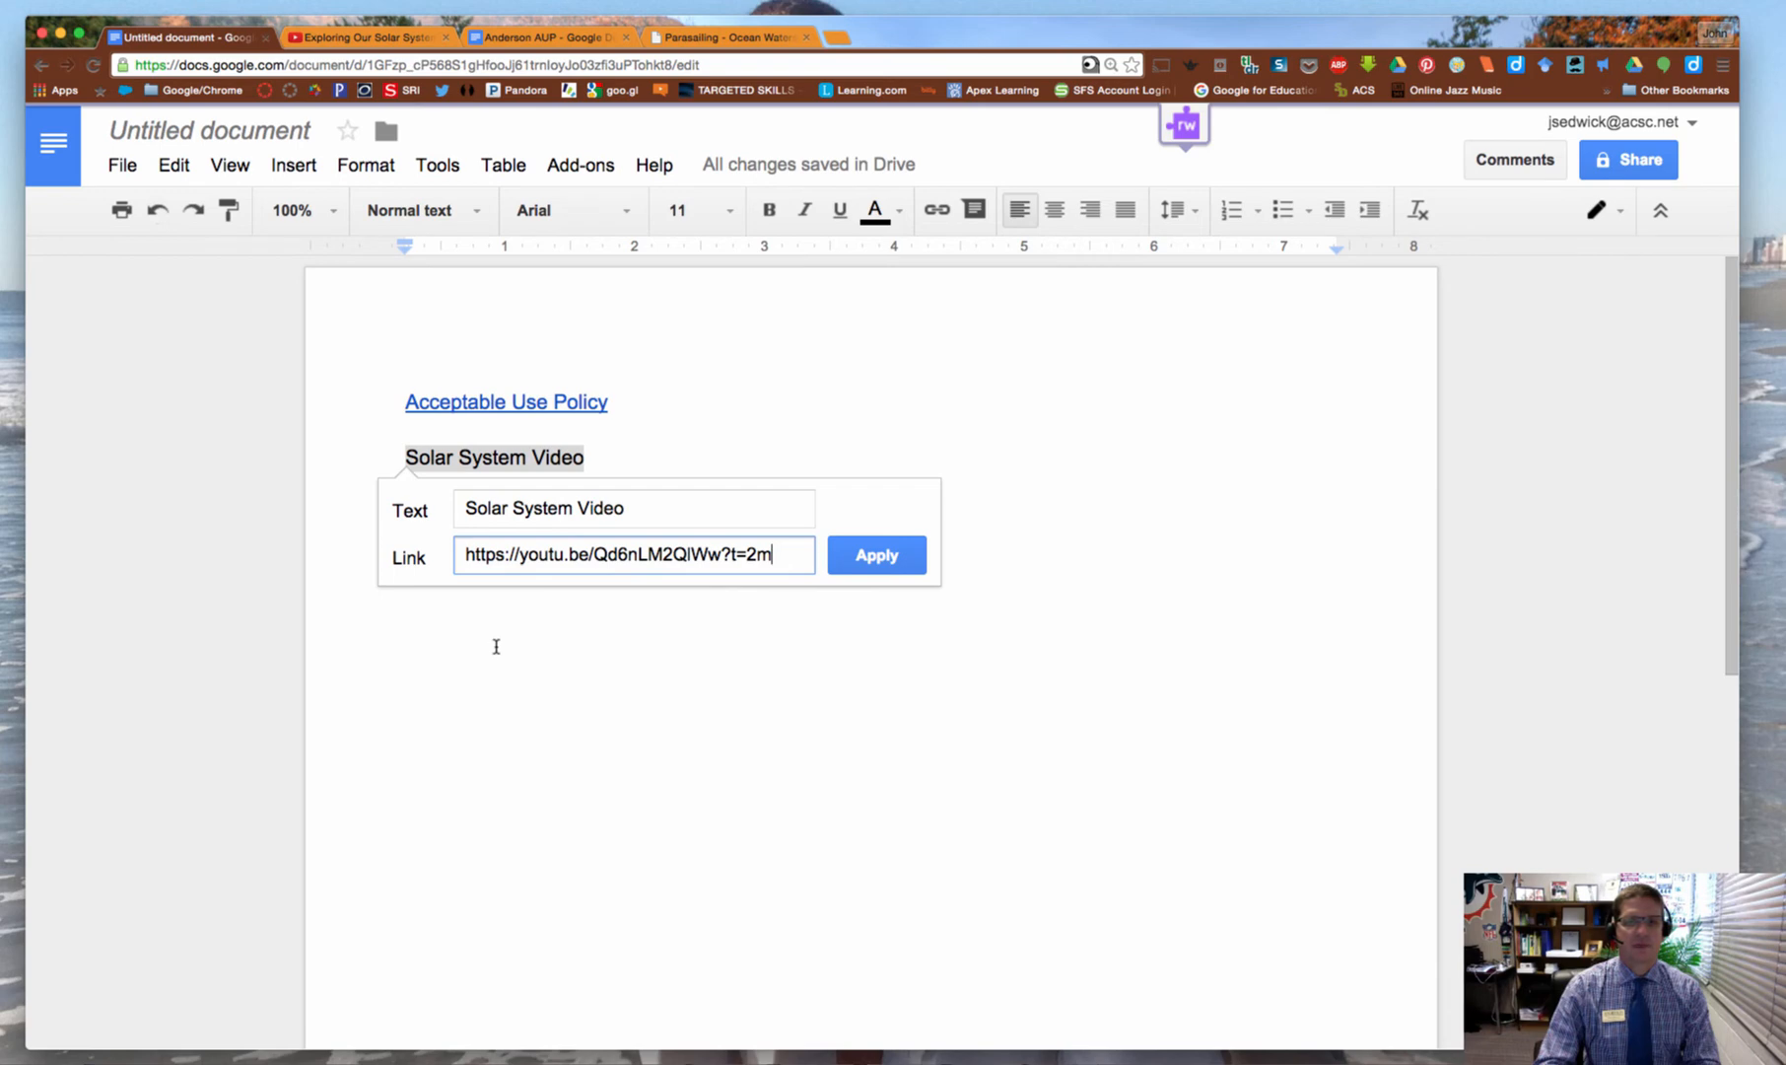
left_click(855, 554)
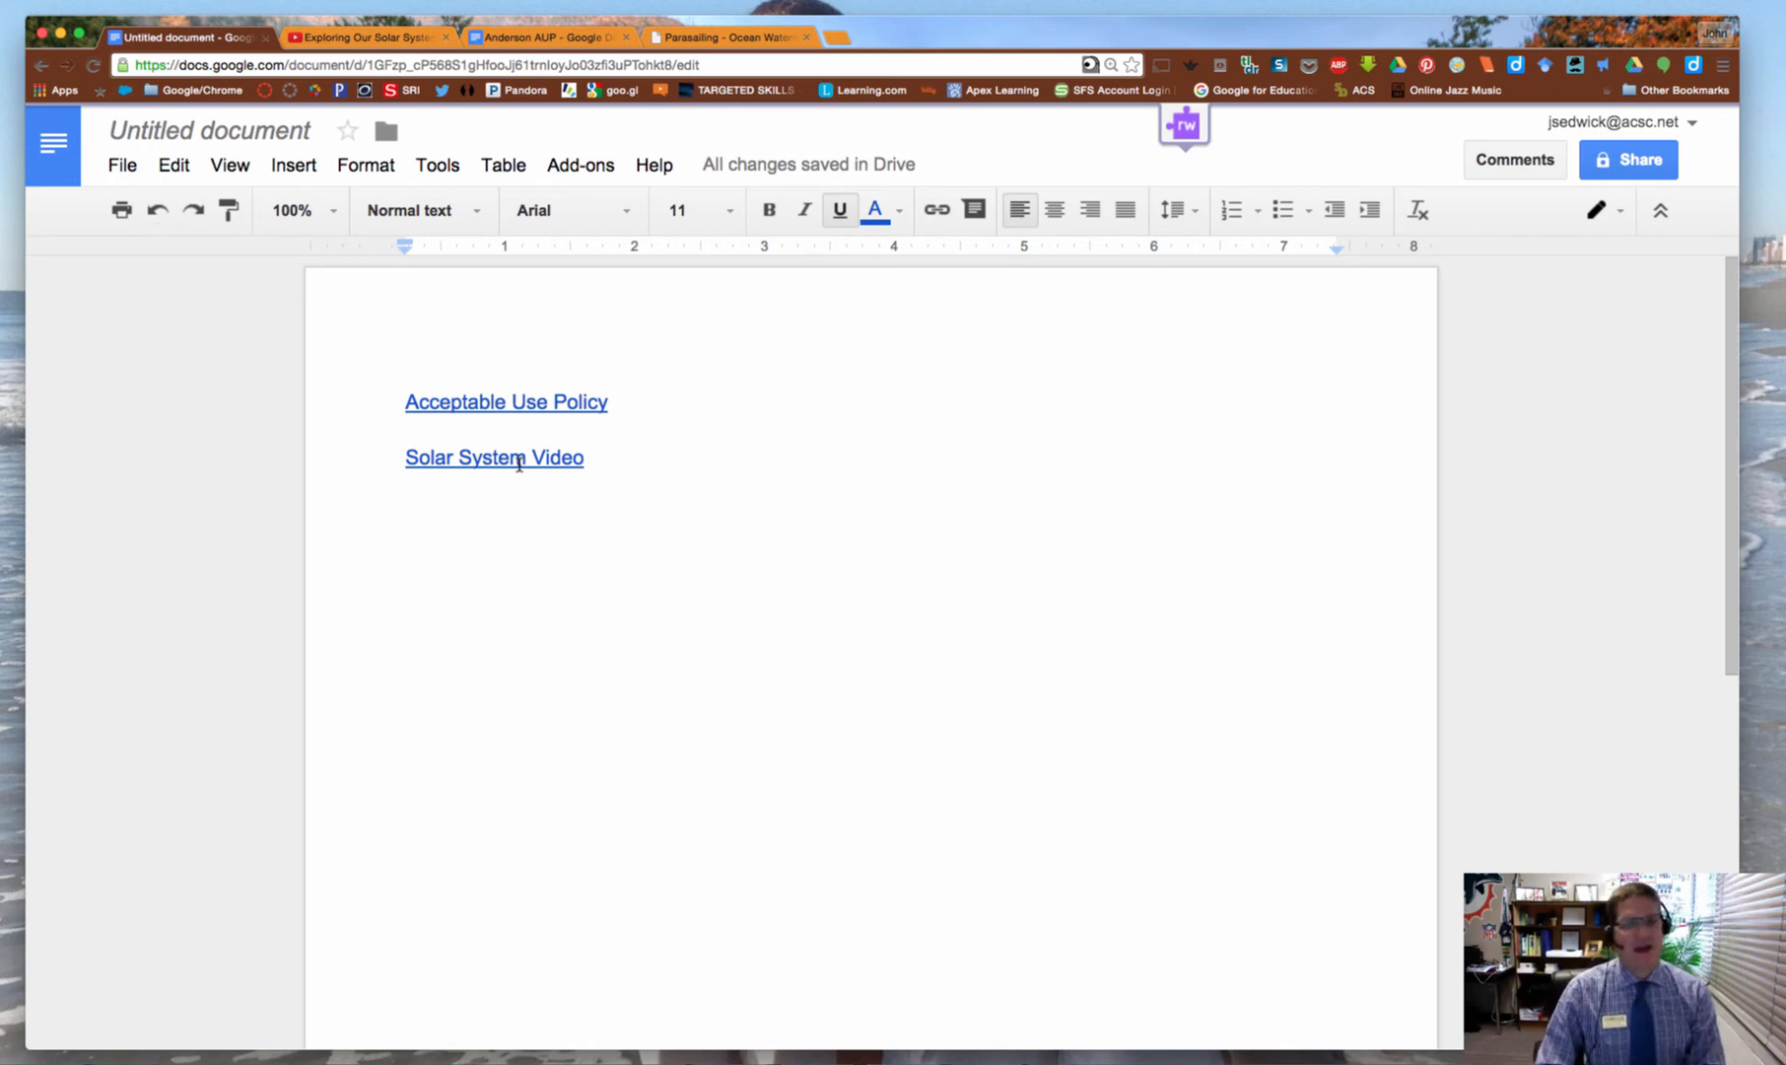
Test the Solar System Video link in a new tab, pause playback at 2:00, and return to the document
left_click(513, 459)
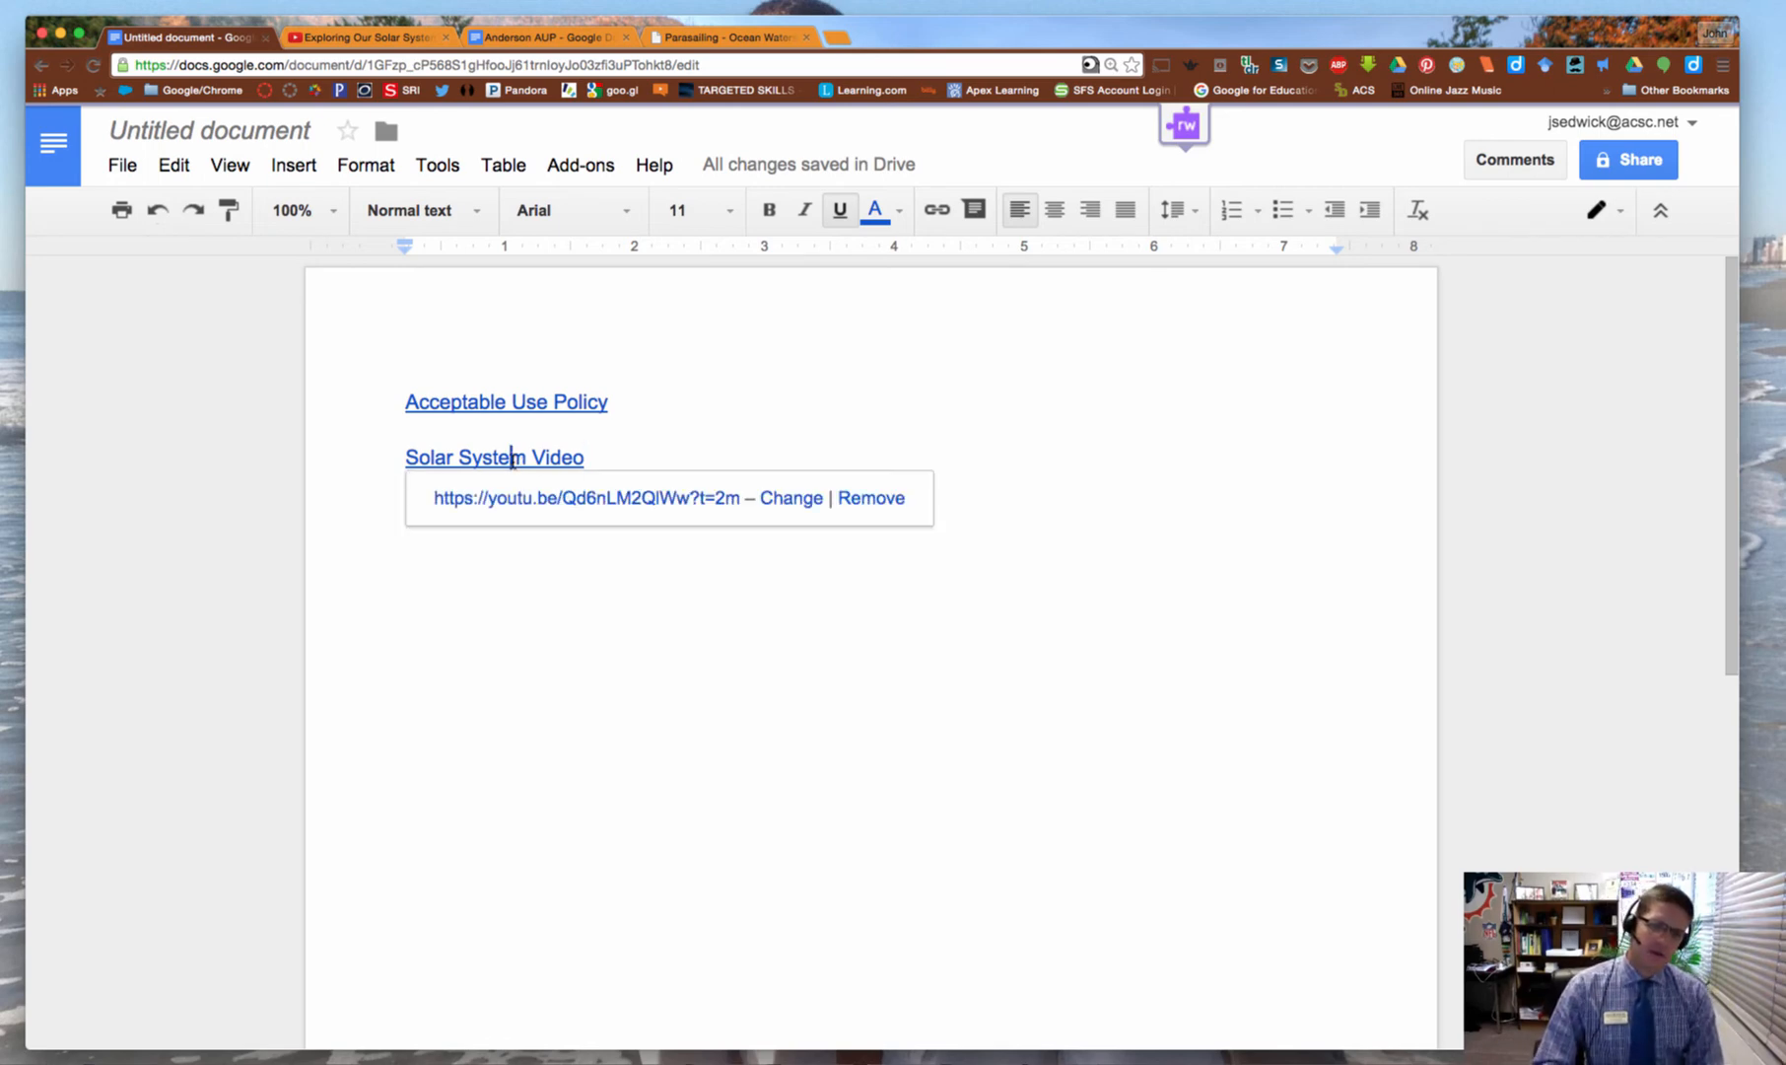
left_click(515, 499)
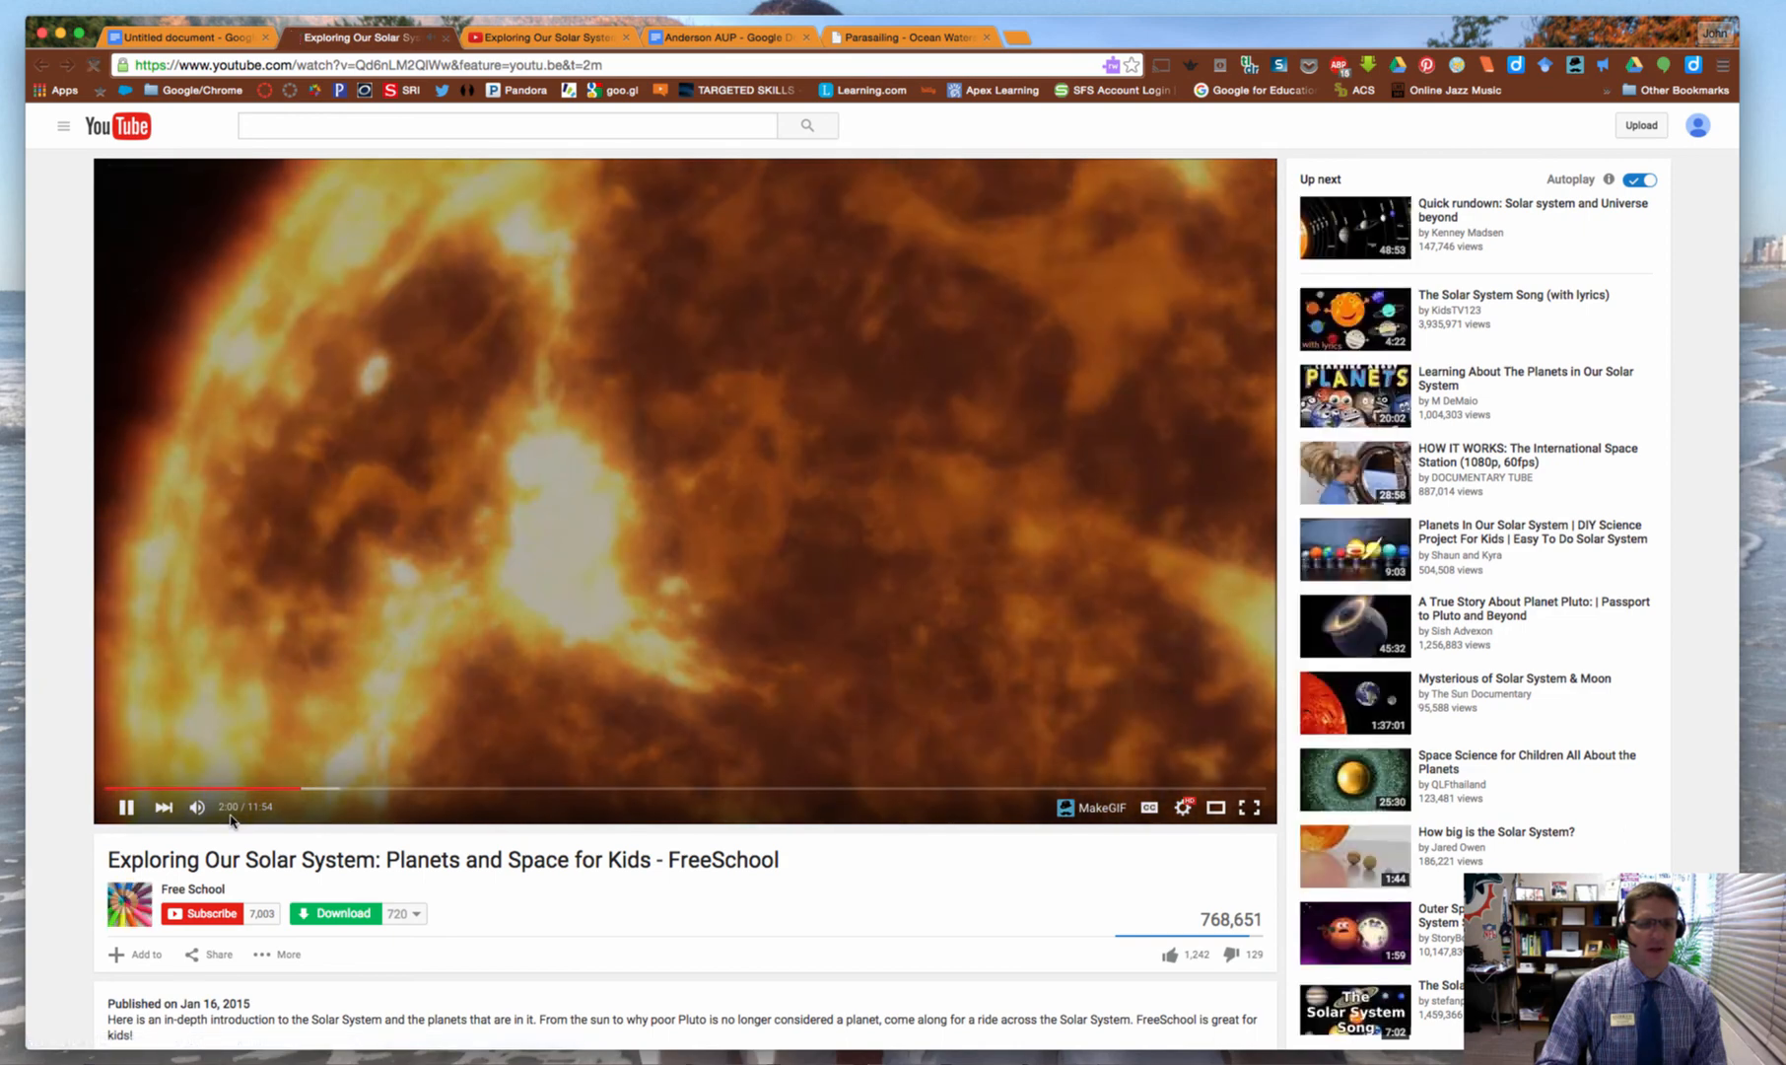
key("space")
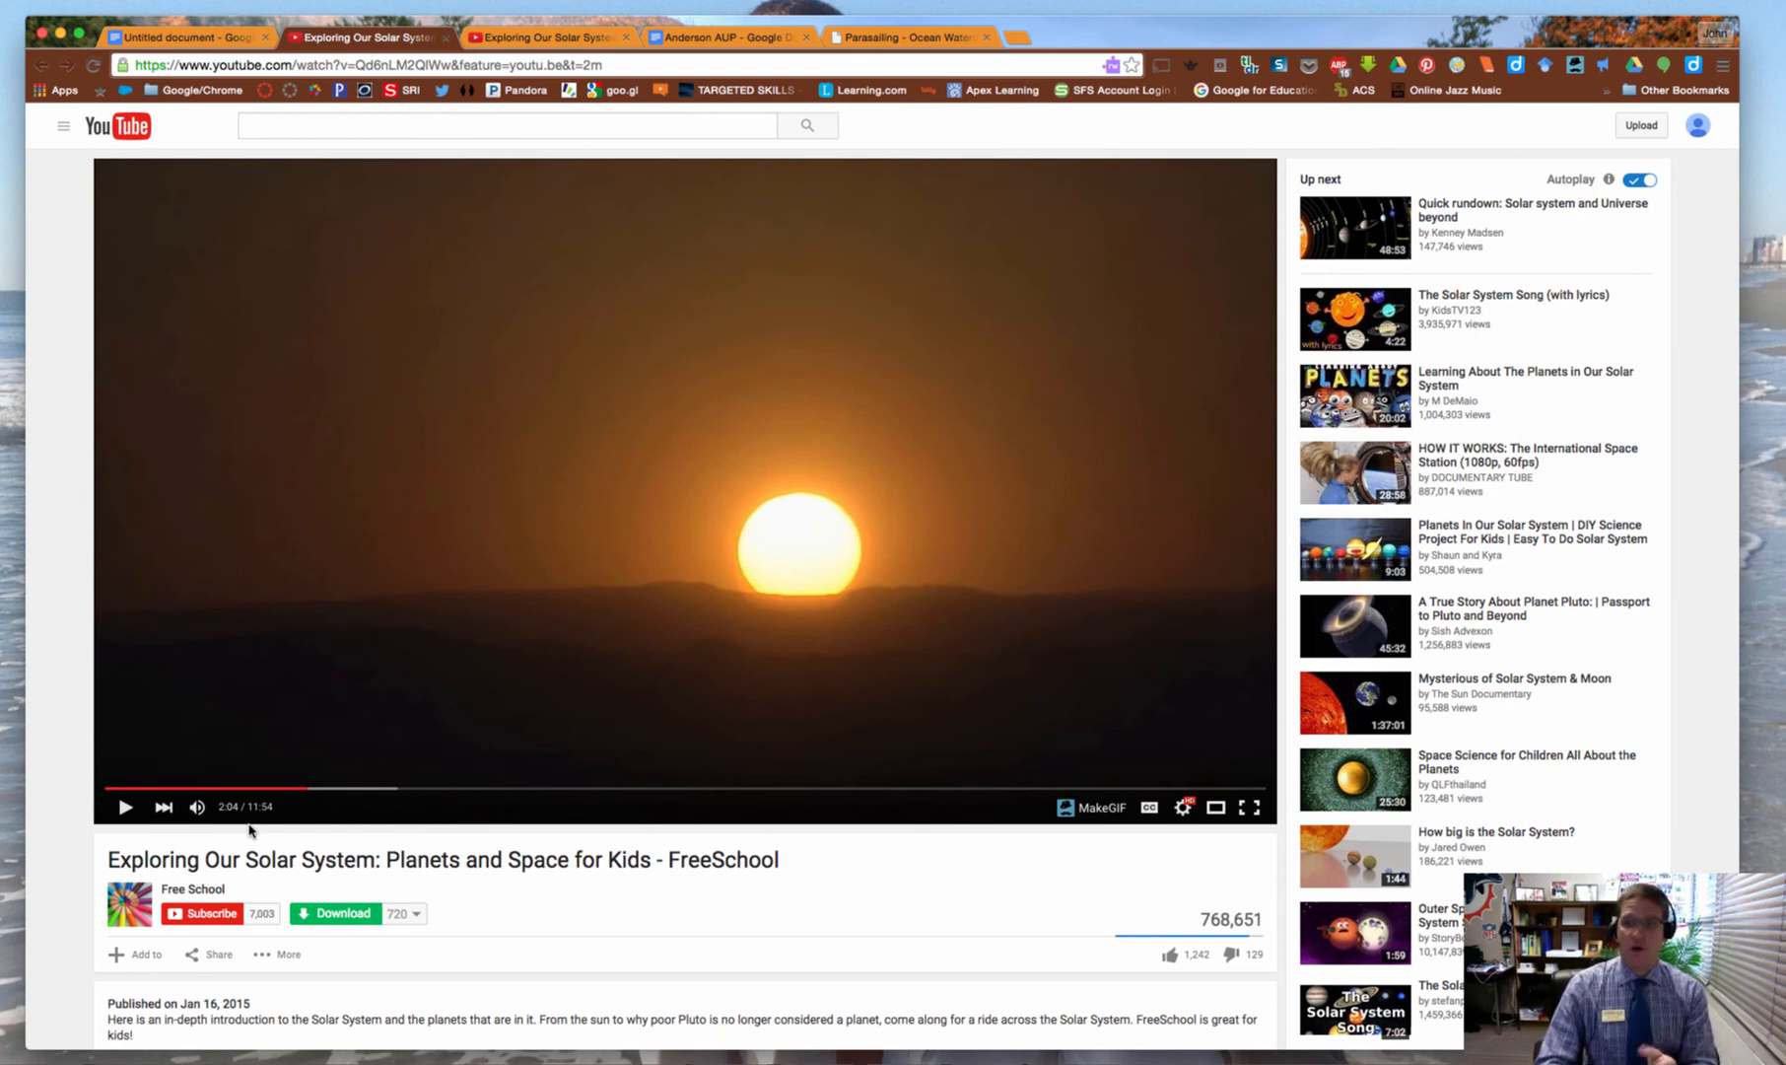
left_click(164, 44)
Check the URLs behind the Solar System Video and Acceptable Use Policy links
left_click(445, 618)
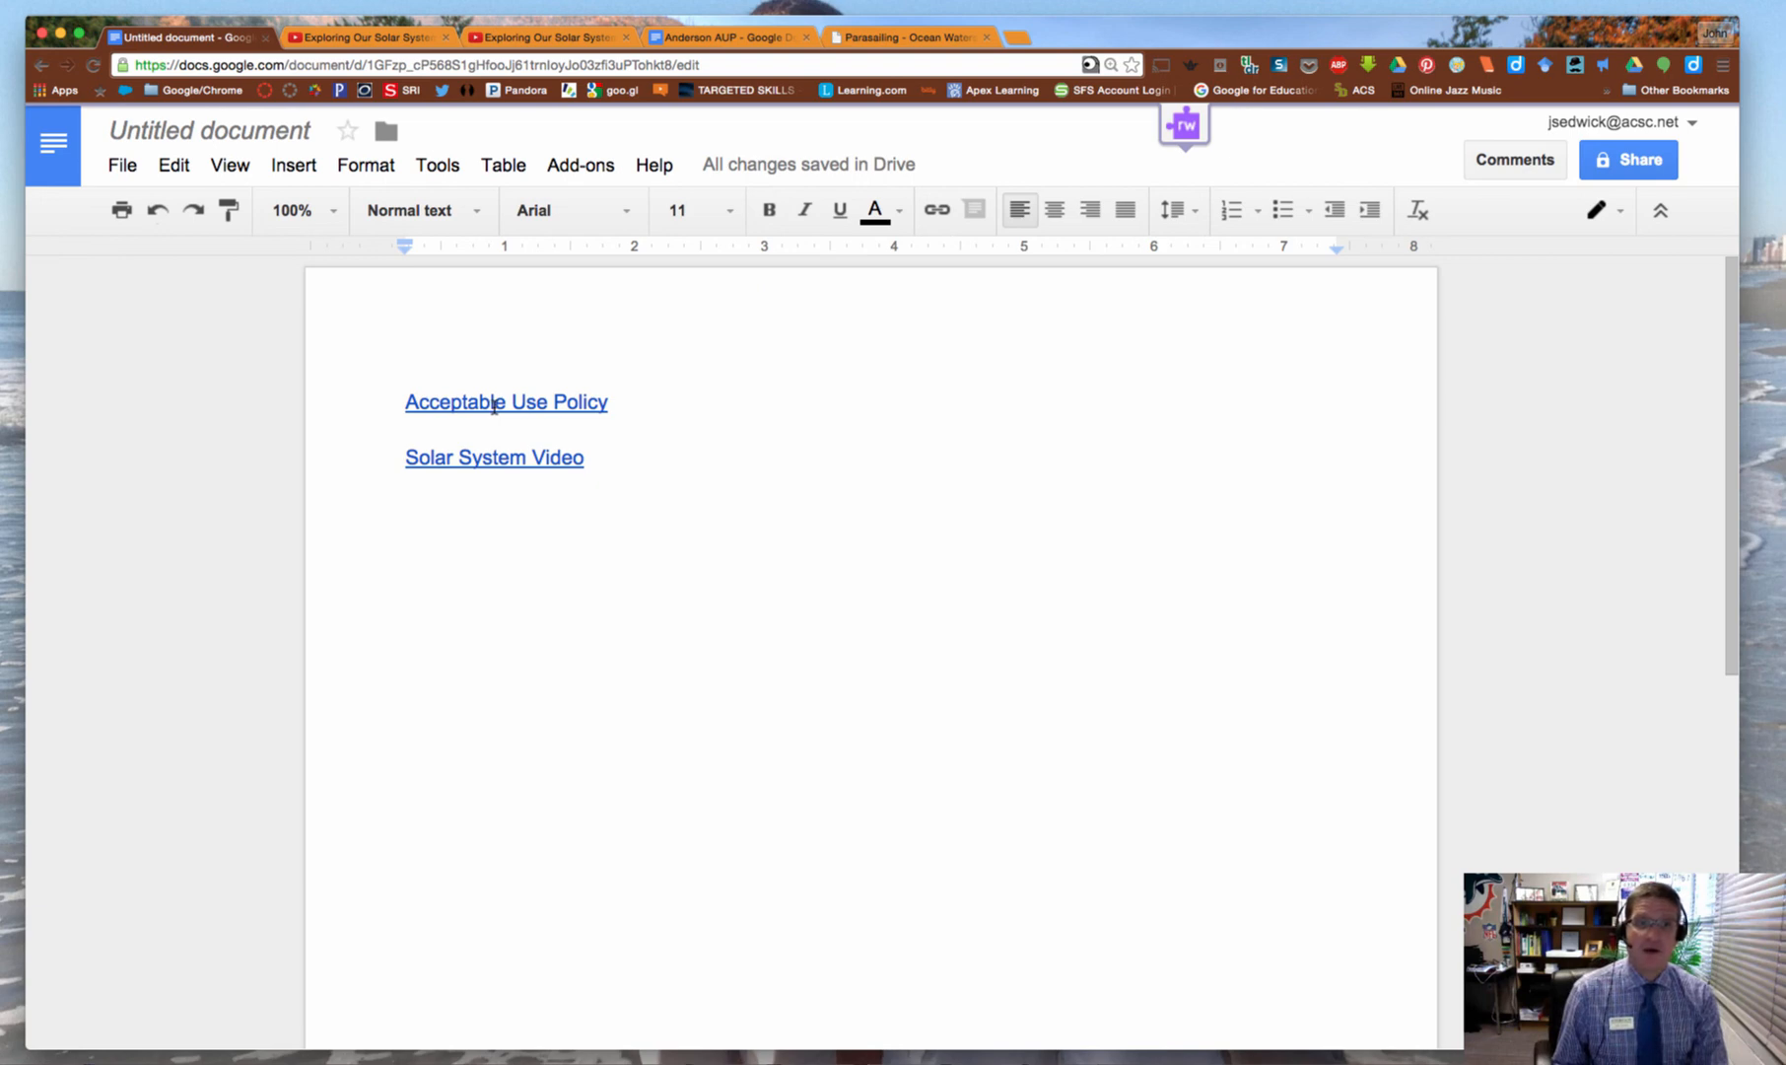
left_click(472, 461)
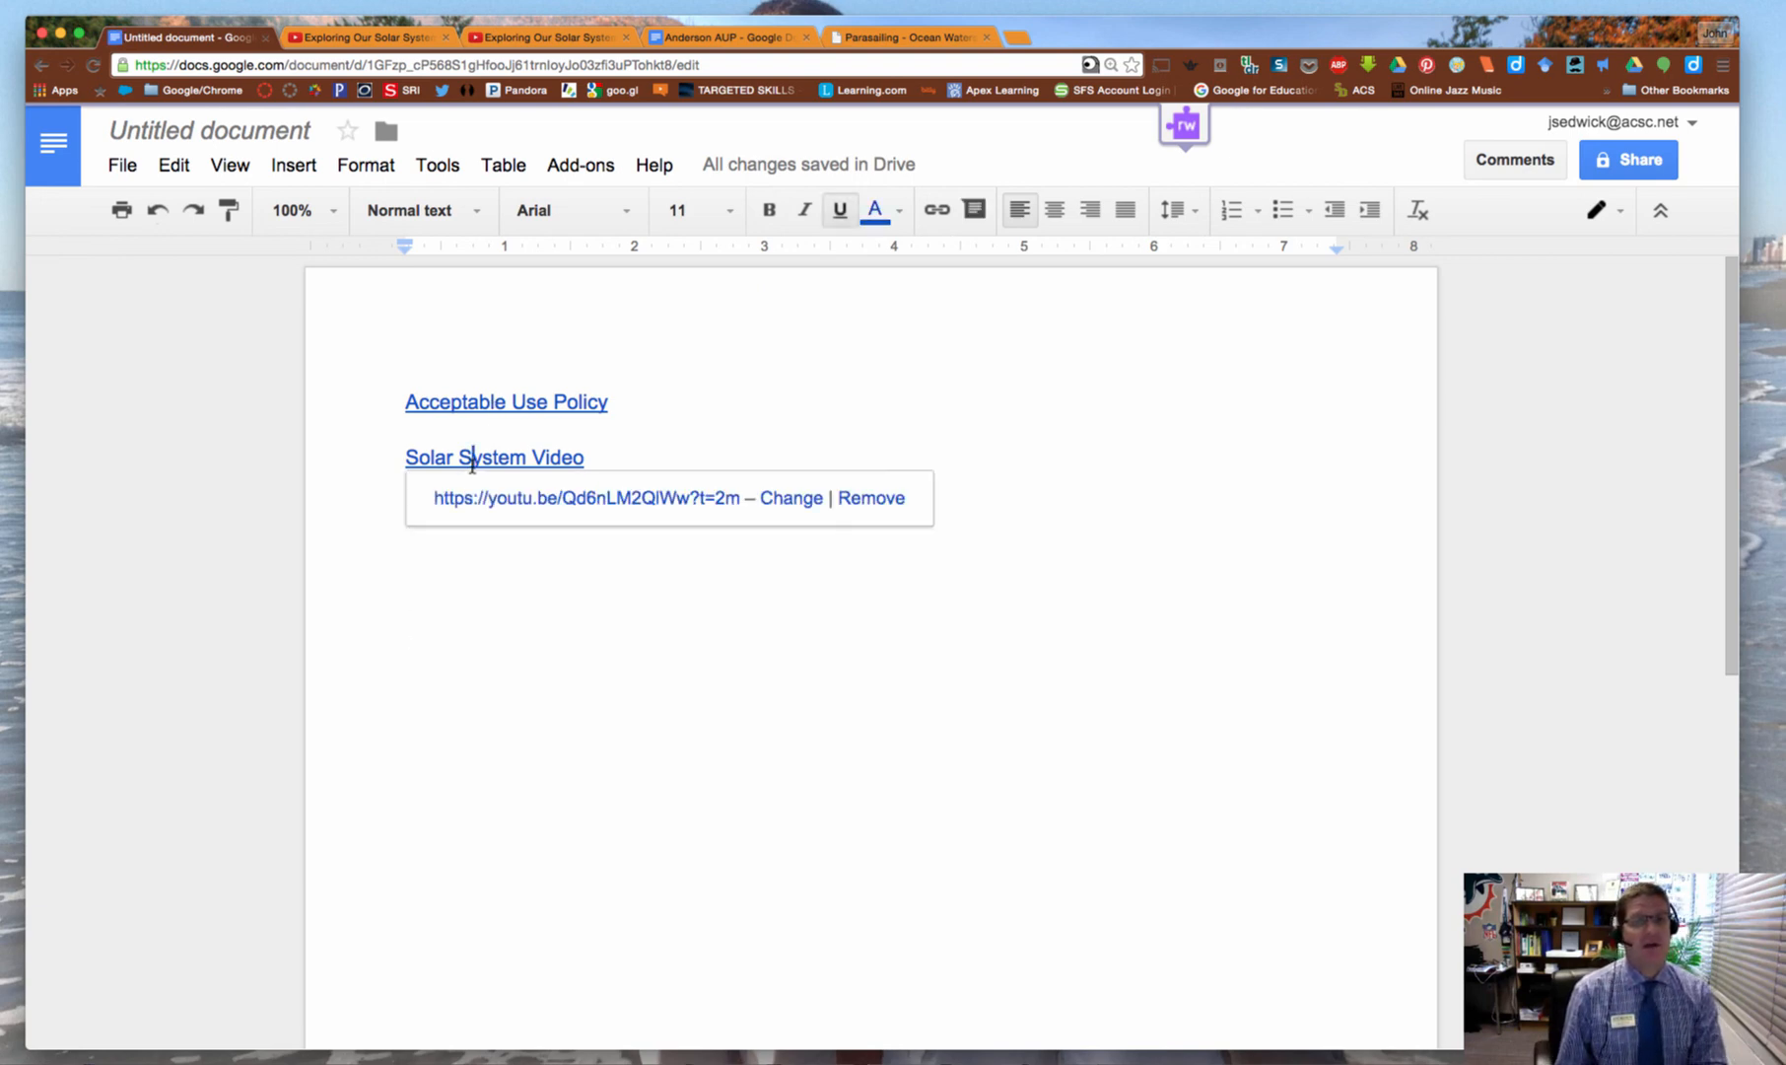
left_click(471, 400)
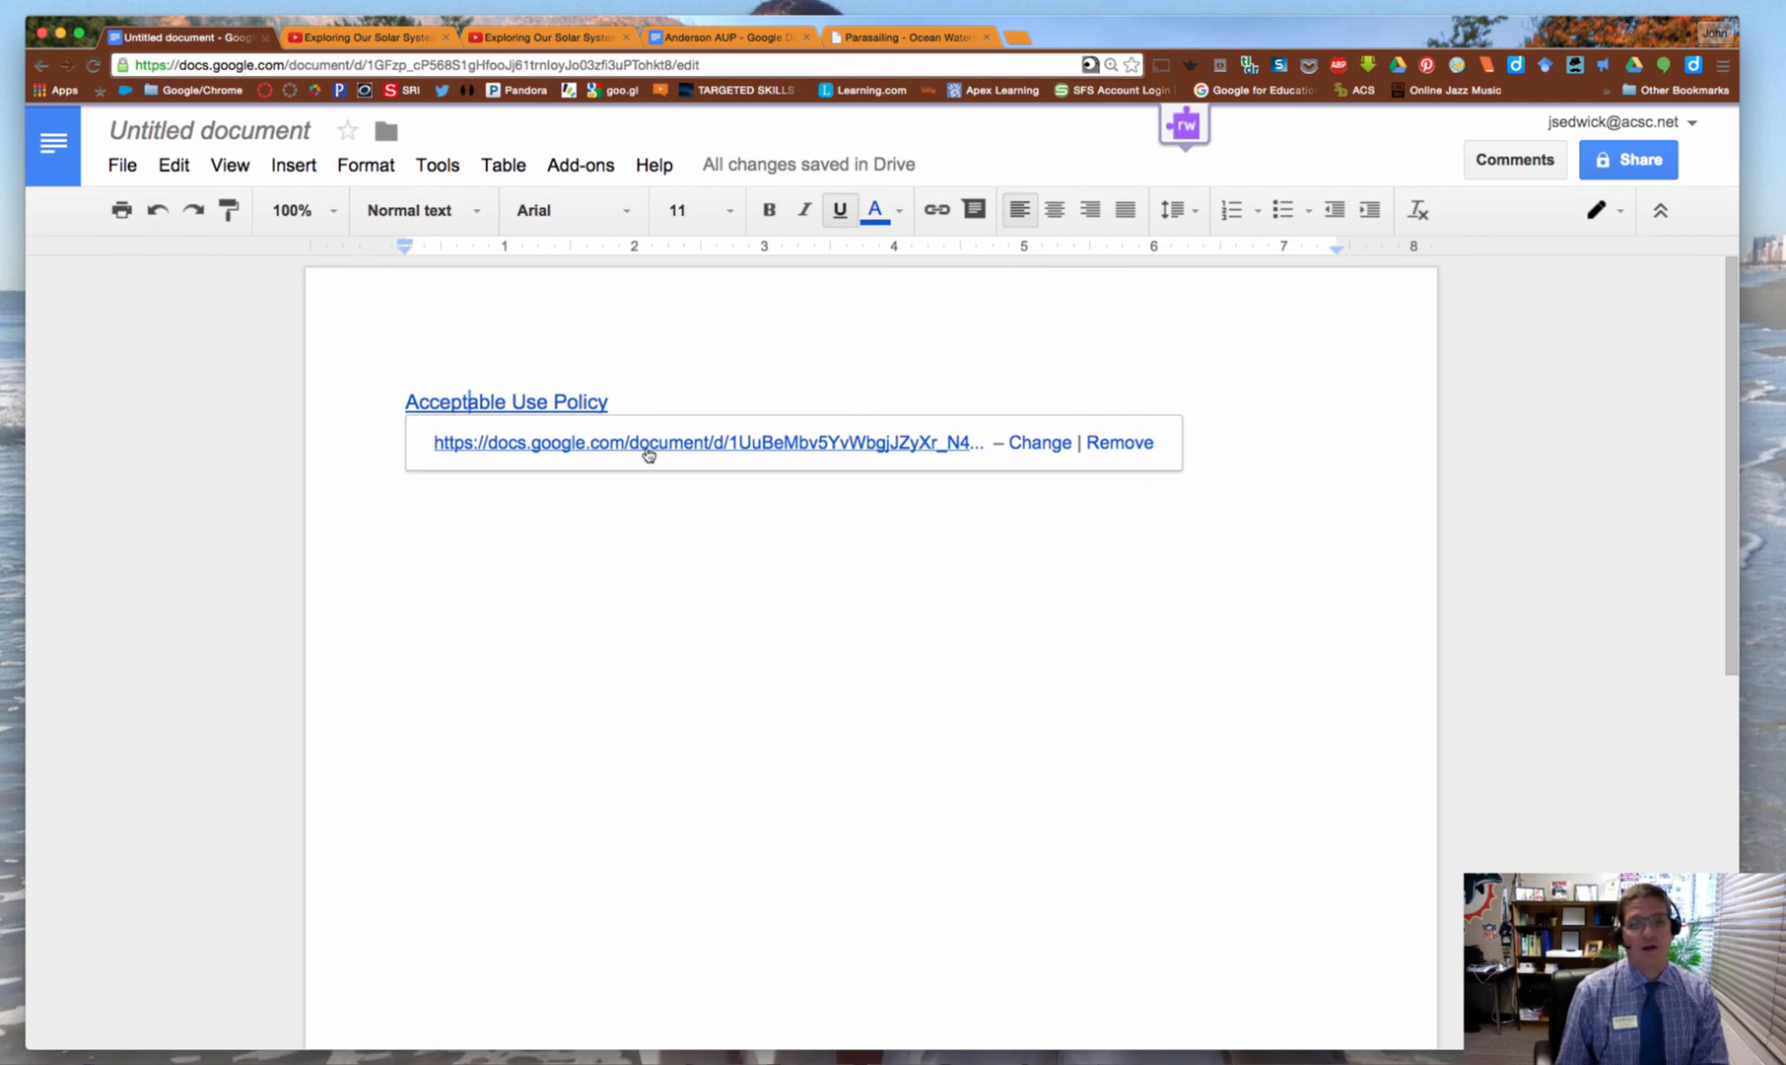